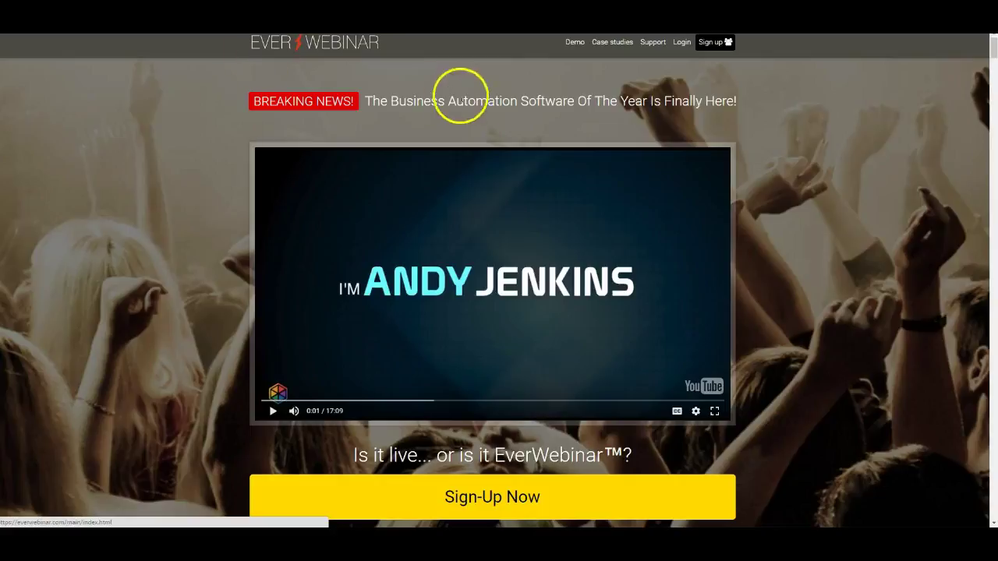
Log in to the EverWebinar member area with the prefilled account credentials
{"action": "left_click", "coordinate": [683, 43]}
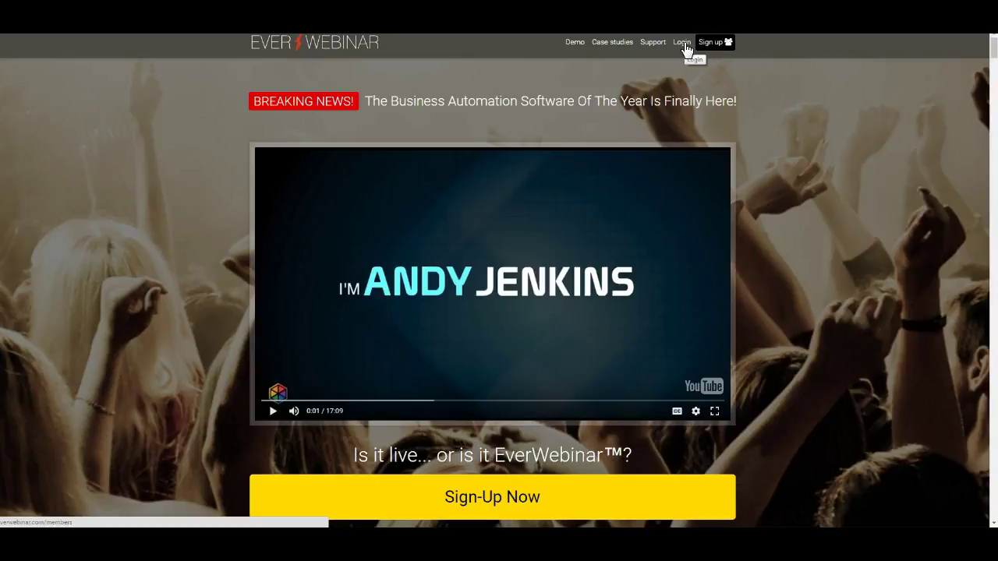
{"action": "left_click", "coordinate": [682, 43]}
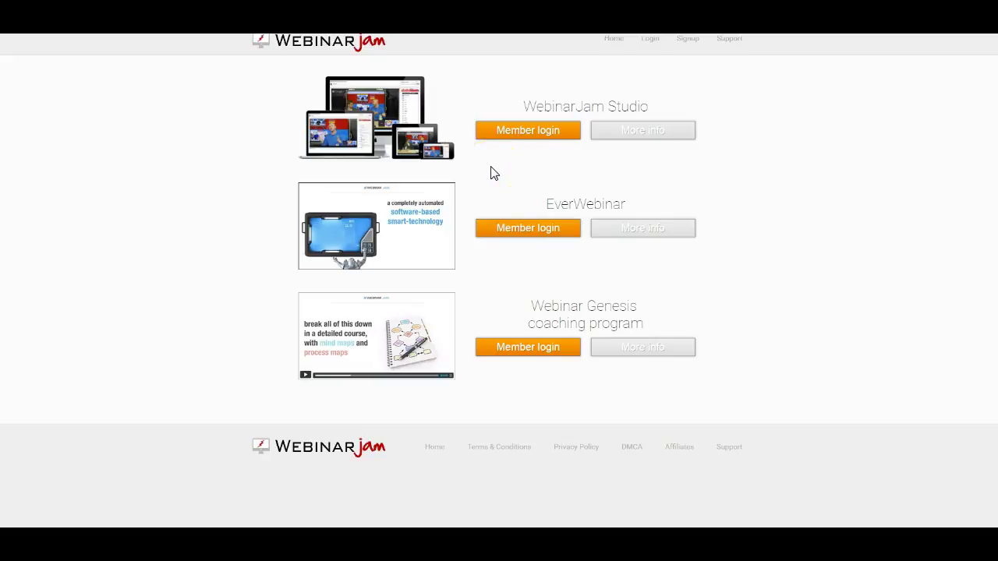
{"action": "left_click", "coordinate": [508, 231]}
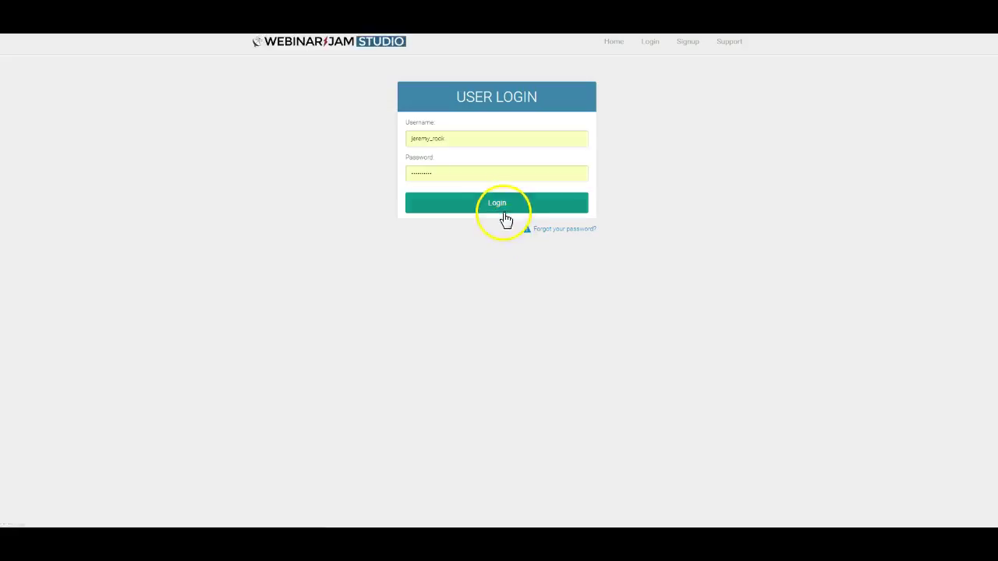
{"action": "left_click", "coordinate": [503, 204]}
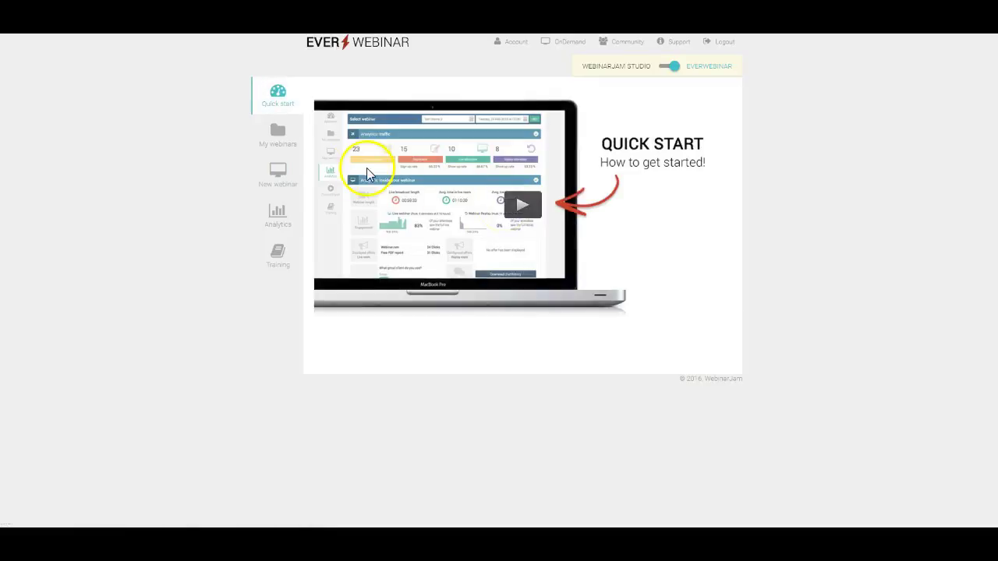
Open the "Power Life Pro Intro (Master)" webinar for editing from the list of existing webinars
{"action": "left_click", "coordinate": [285, 140]}
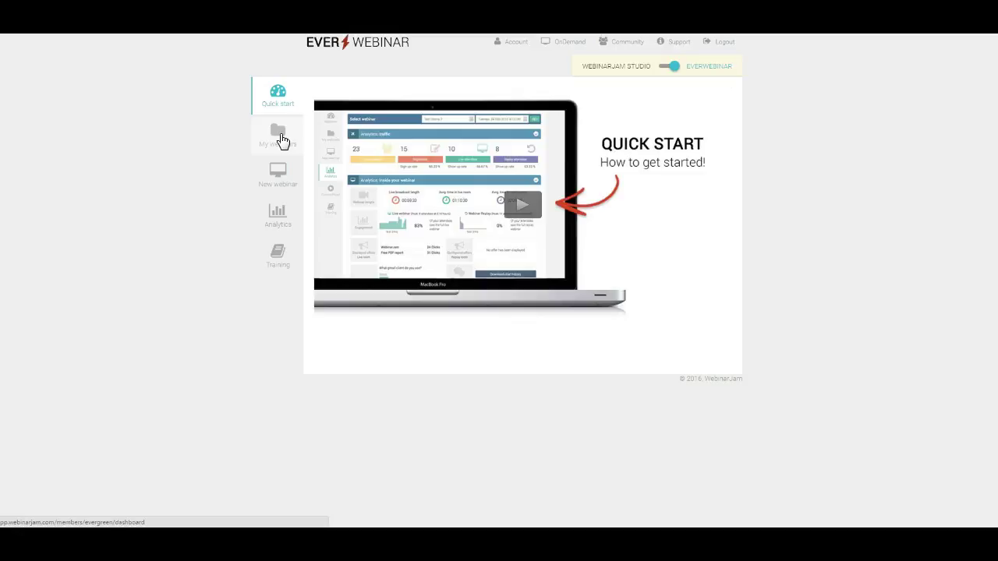
{"action": "left_click", "coordinate": [282, 139]}
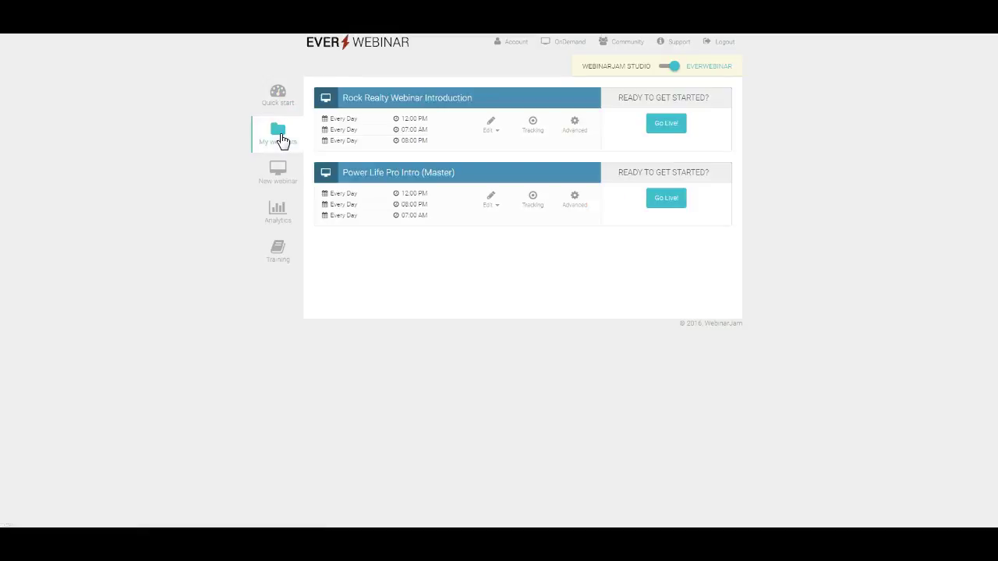
{"action": "left_click", "coordinate": [279, 184]}
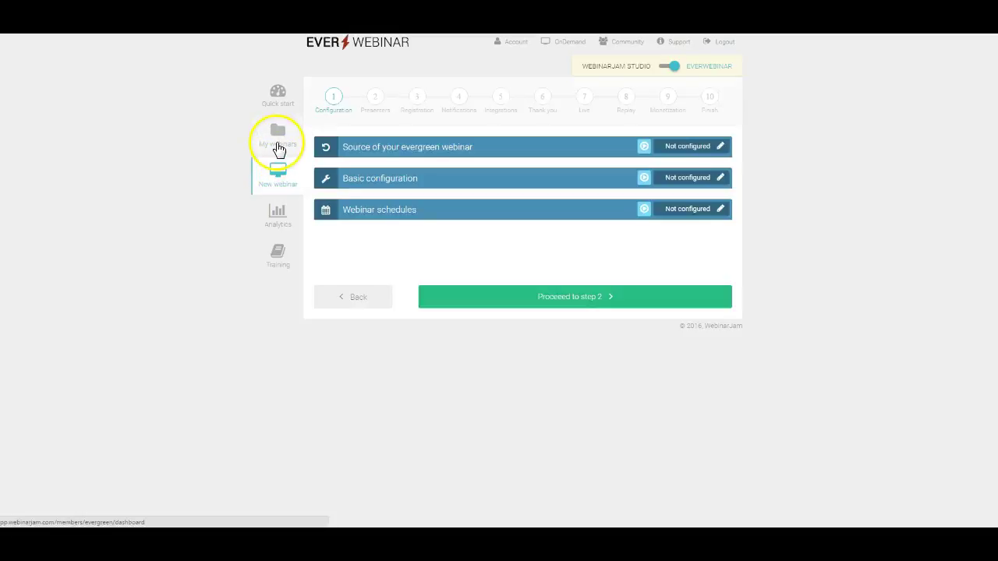
{"action": "left_click", "coordinate": [279, 141]}
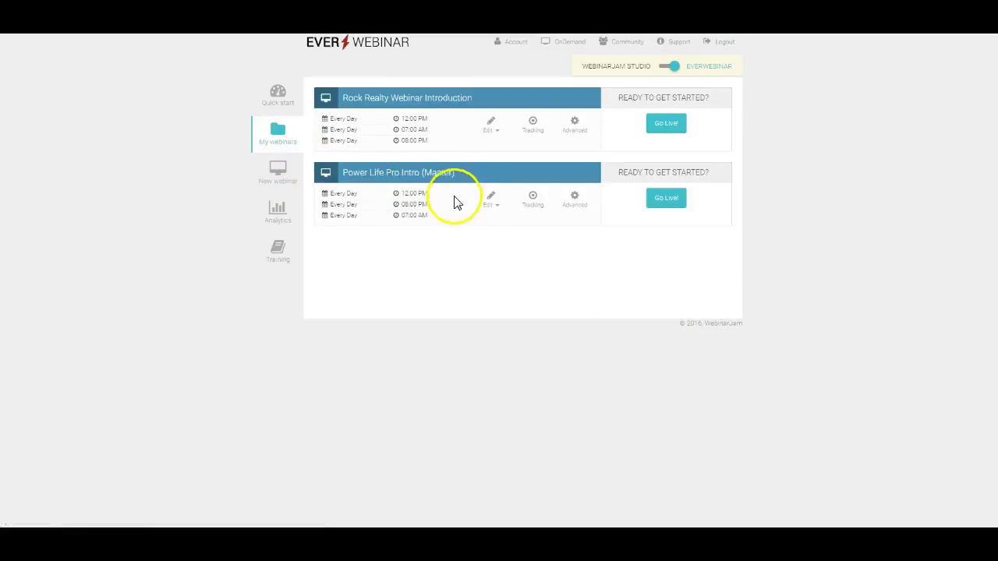
{"action": "left_click", "coordinate": [492, 207]}
{"action": "left_click", "coordinate": [491, 224]}
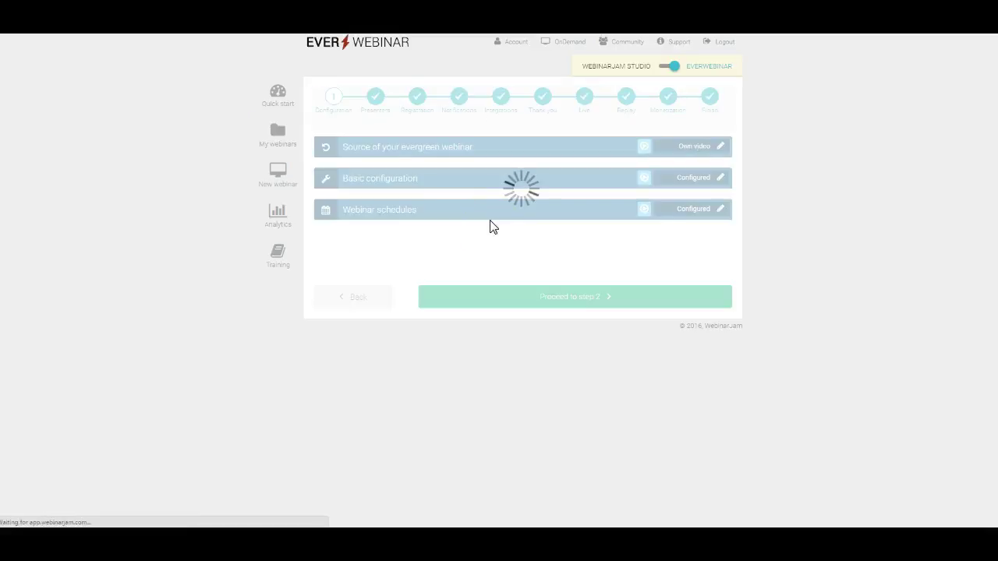
{"action": "left_click", "coordinate": [505, 255]}
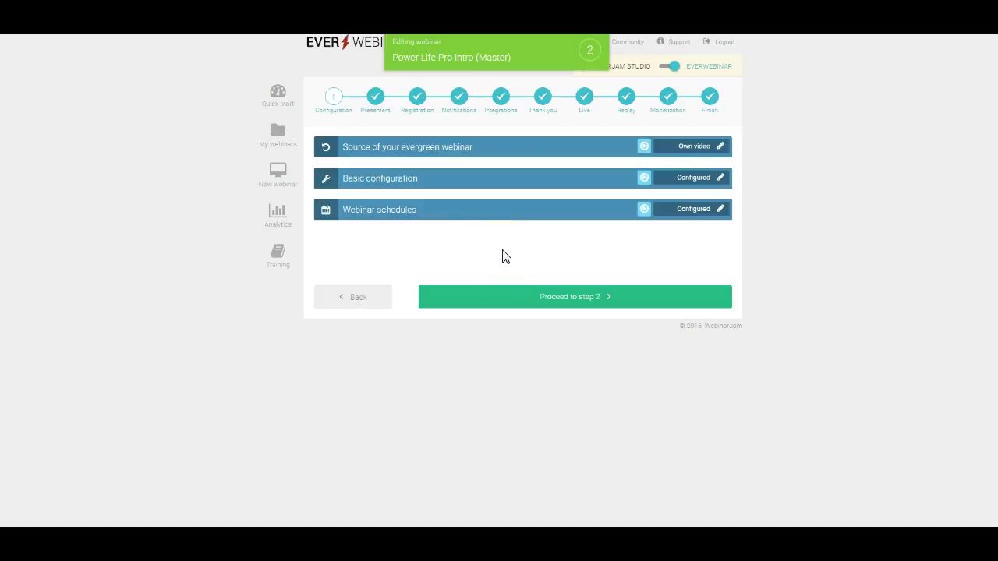
{"action": "left_click", "coordinate": [527, 251]}
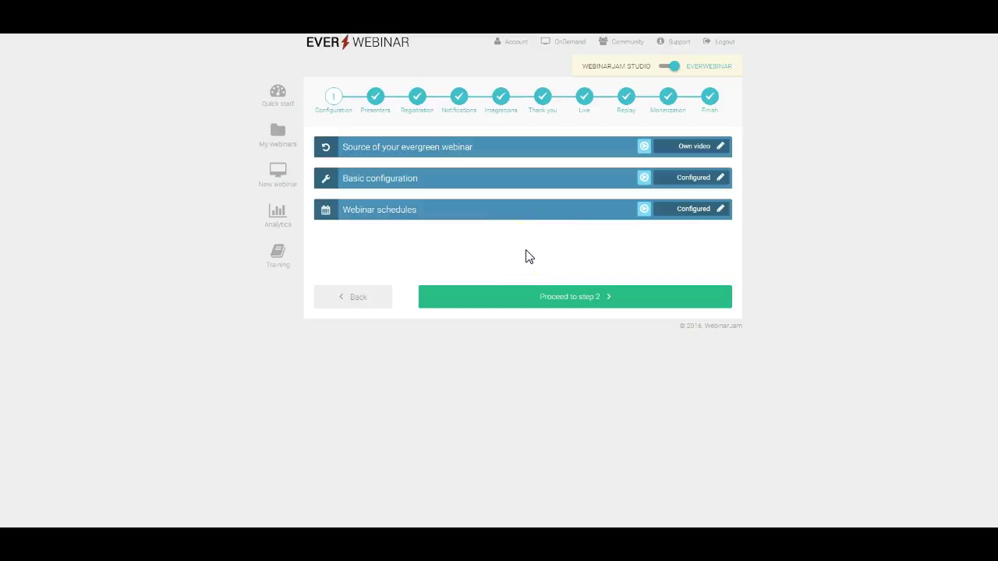
{"action": "left_click", "coordinate": [577, 202]}
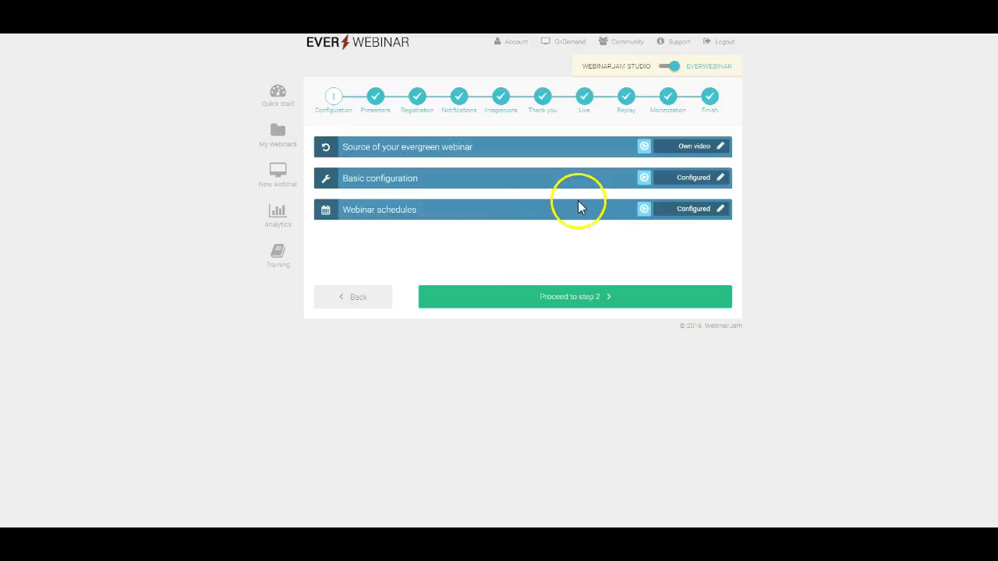
Review the external video URL and duration in the evergreen webinar's source settings and save them
{"action": "left_click", "coordinate": [721, 147]}
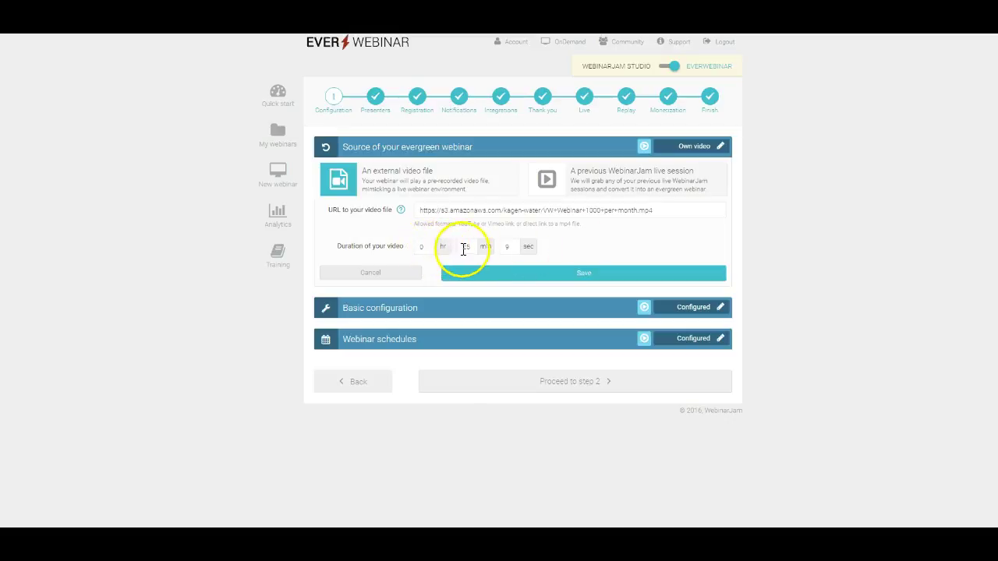
{"action": "left_click", "coordinate": [555, 275]}
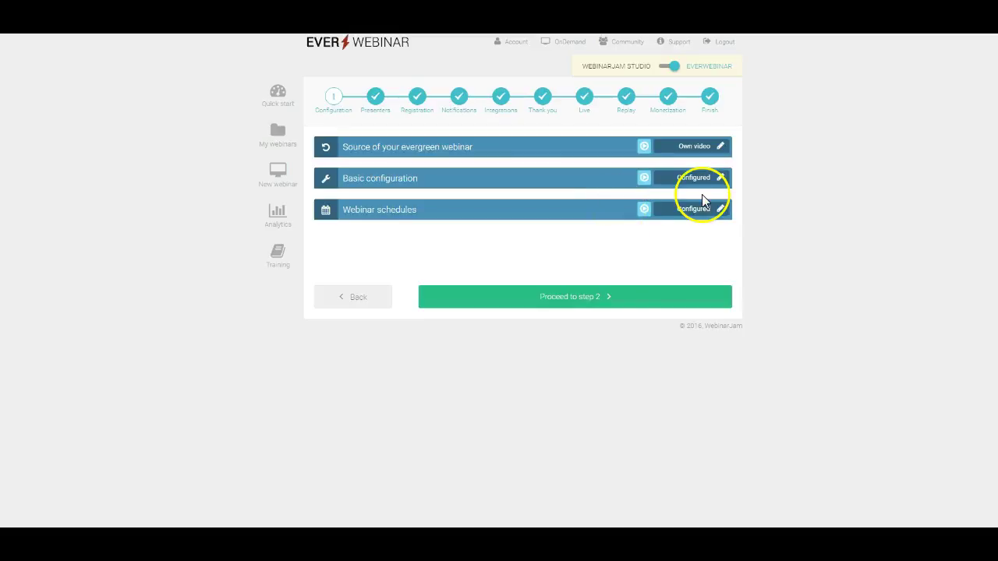
Review the basic configuration's webinar name, title, description, language and on-demand listing choice
{"action": "left_click", "coordinate": [721, 179]}
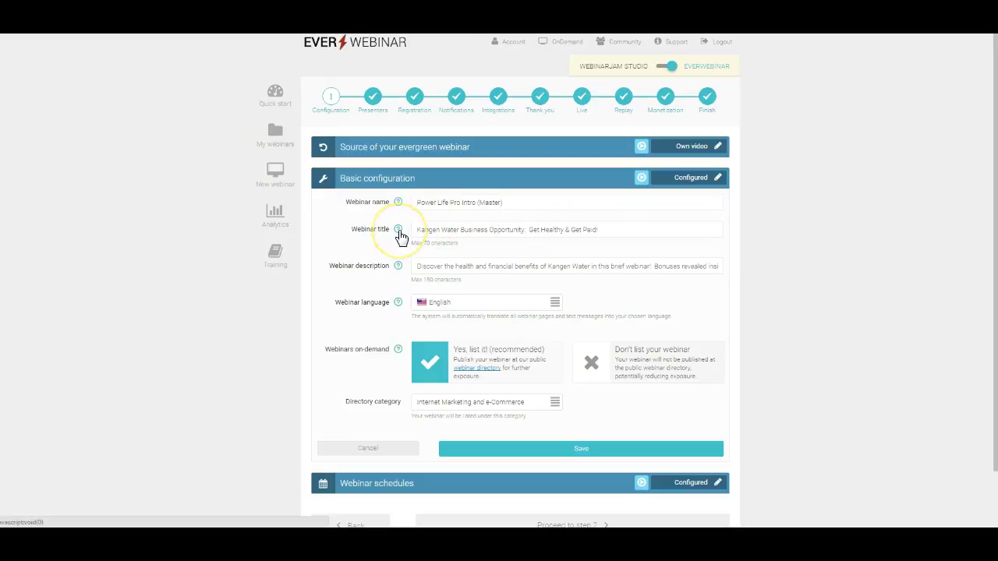
{"action": "mouse_move", "coordinate": [399, 231]}
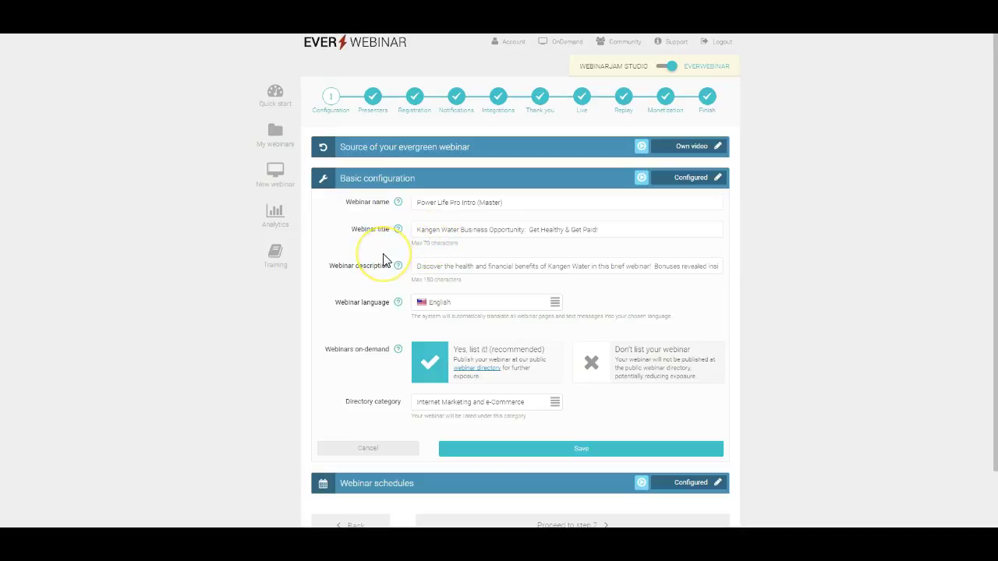
{"action": "scroll", "coordinate": [383, 259], "scroll_direction": "down", "scroll_amount": 1}
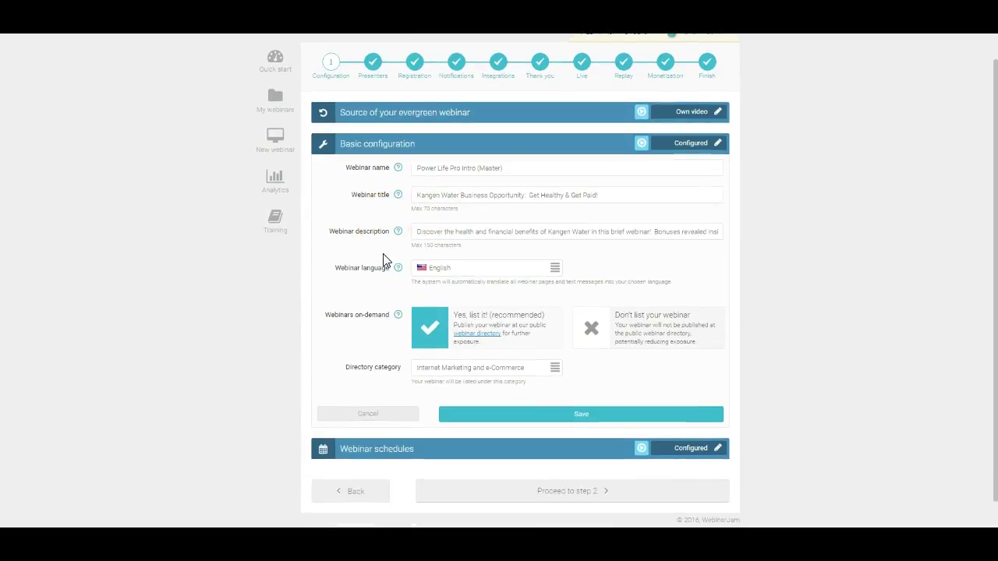
{"action": "double_click", "coordinate": [409, 330]}
{"action": "left_click", "coordinate": [356, 346]}
{"action": "left_click", "coordinate": [422, 330]}
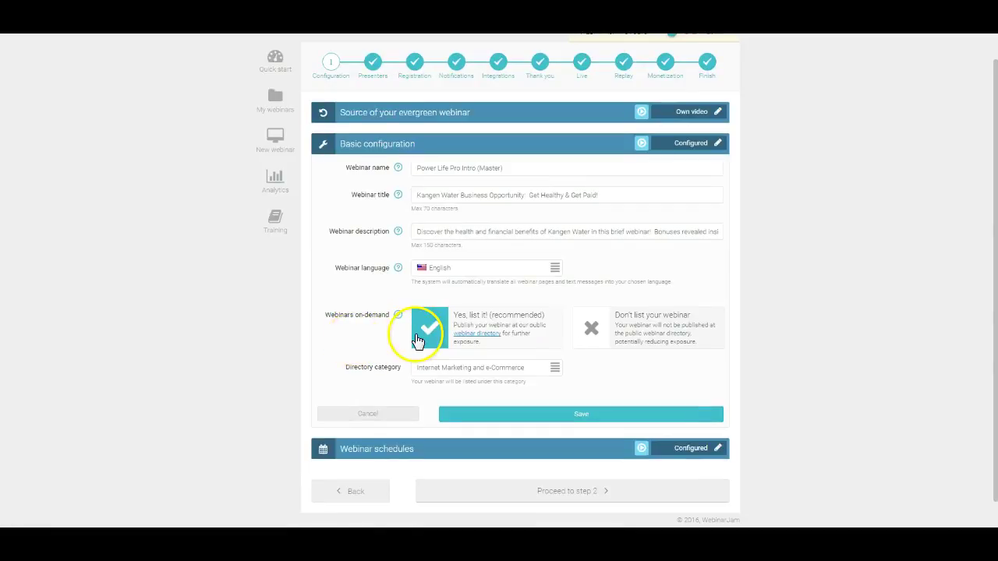
{"action": "left_click", "coordinate": [398, 338]}
{"action": "left_click", "coordinate": [407, 333]}
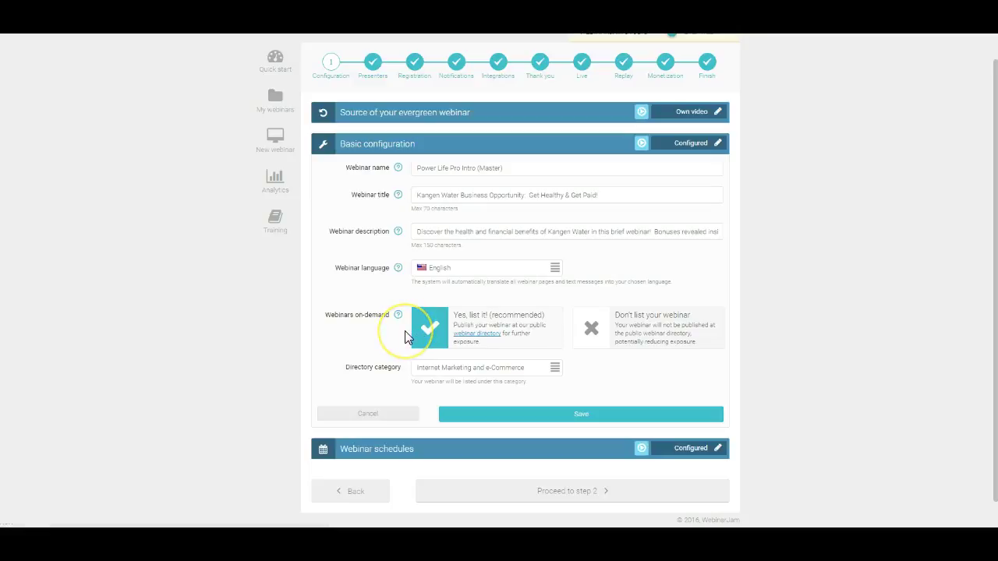
{"action": "left_click", "coordinate": [392, 336]}
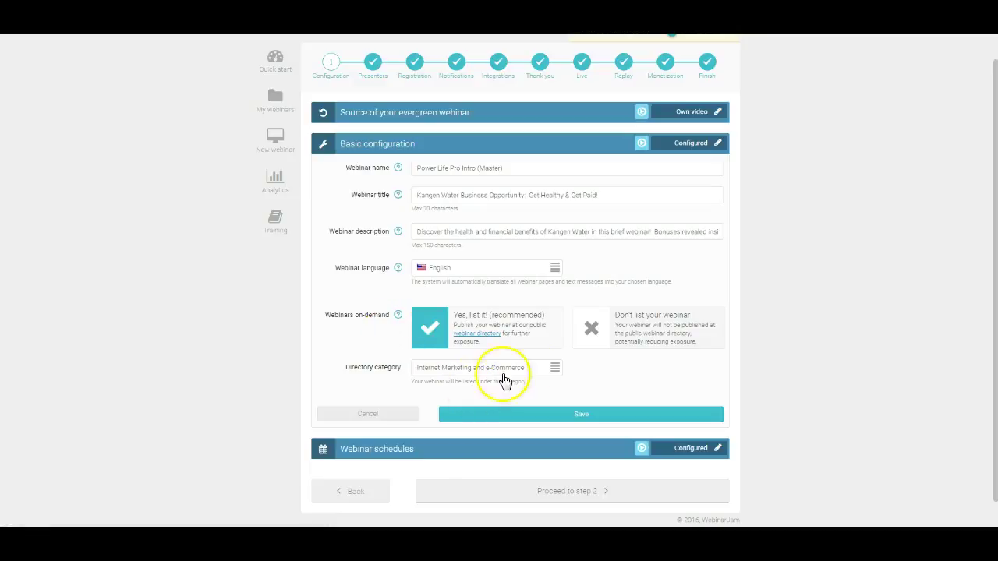
Check the available directory categories, keep Internet Marketing and e-Commerce, and save the basic configuration
{"action": "left_click", "coordinate": [555, 369]}
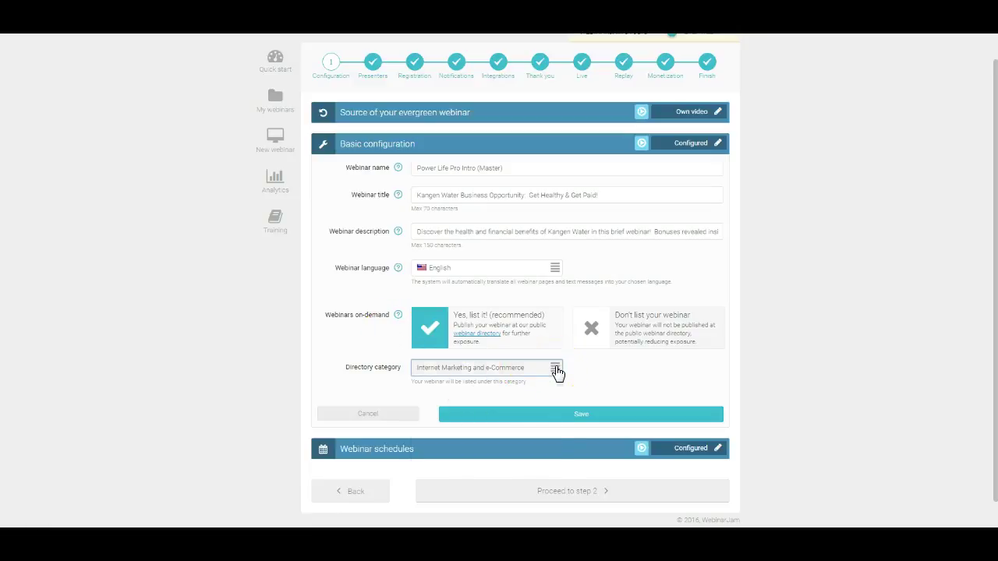
{"action": "left_click", "coordinate": [574, 372]}
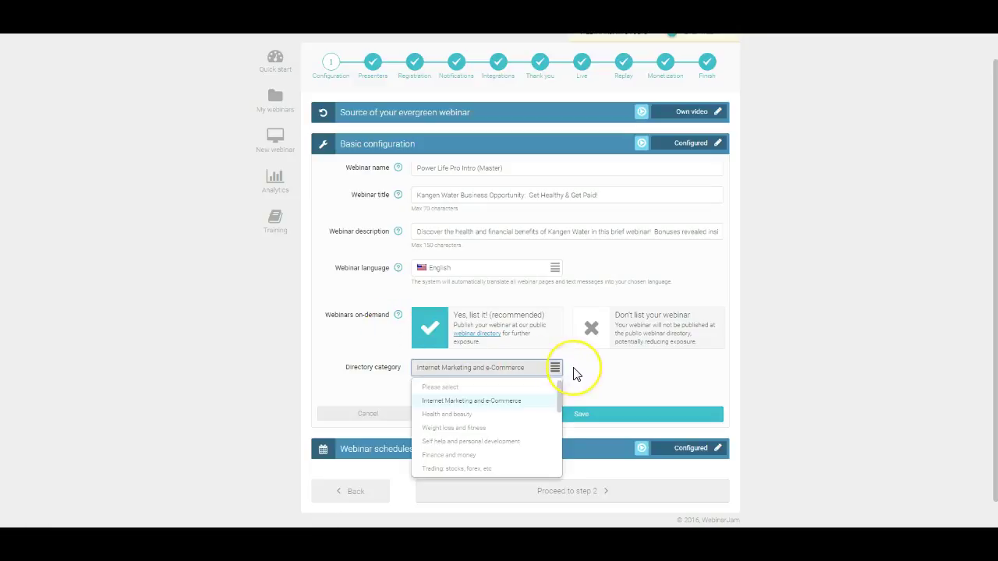
{"action": "scroll", "coordinate": [574, 374], "scroll_direction": "down", "scroll_amount": 1}
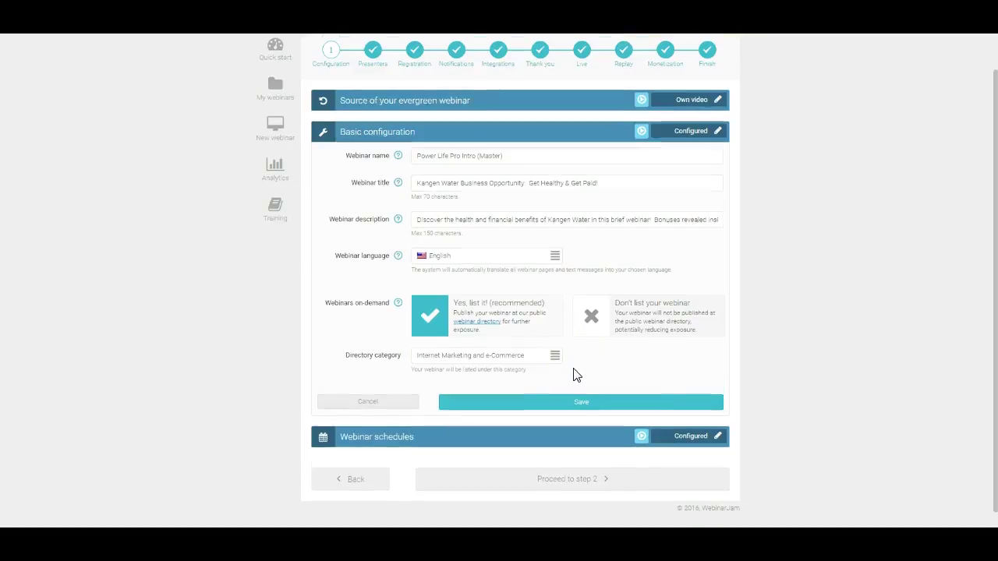
{"action": "left_click", "coordinate": [572, 388]}
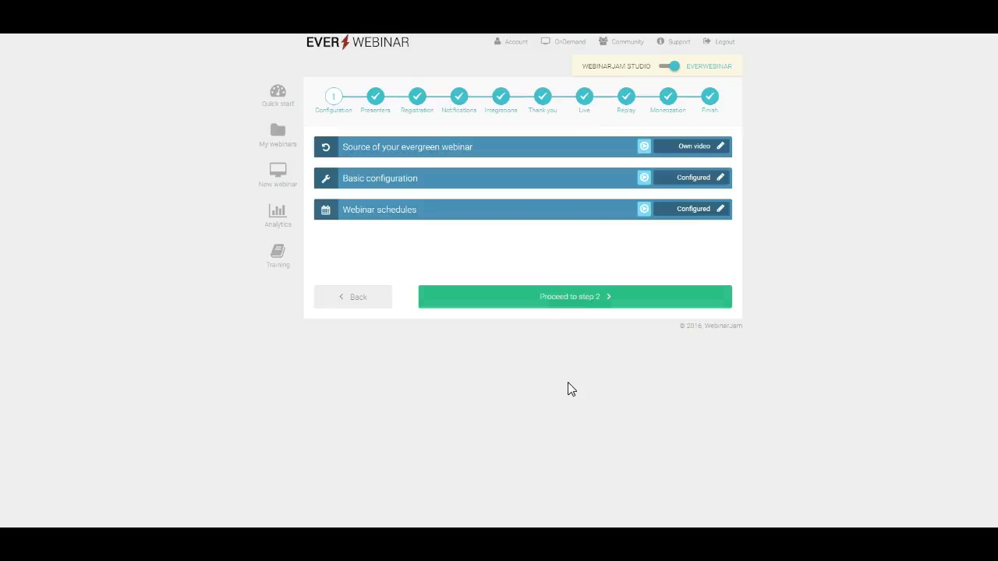
Examine the frequency, day and time zone options for new sessions in the webinar schedules
{"action": "left_click", "coordinate": [730, 210]}
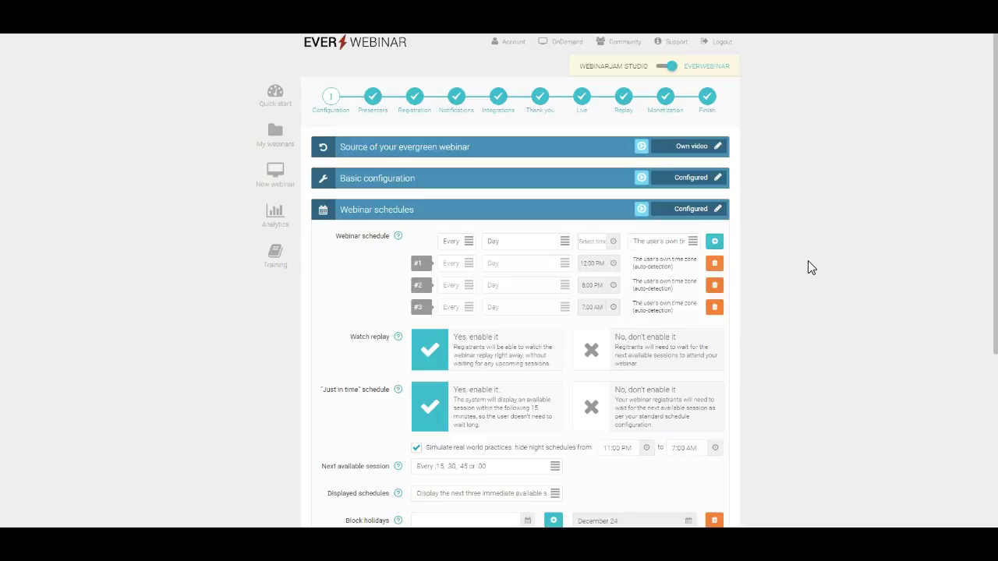
{"action": "scroll", "coordinate": [811, 268], "scroll_direction": "down", "scroll_amount": 1}
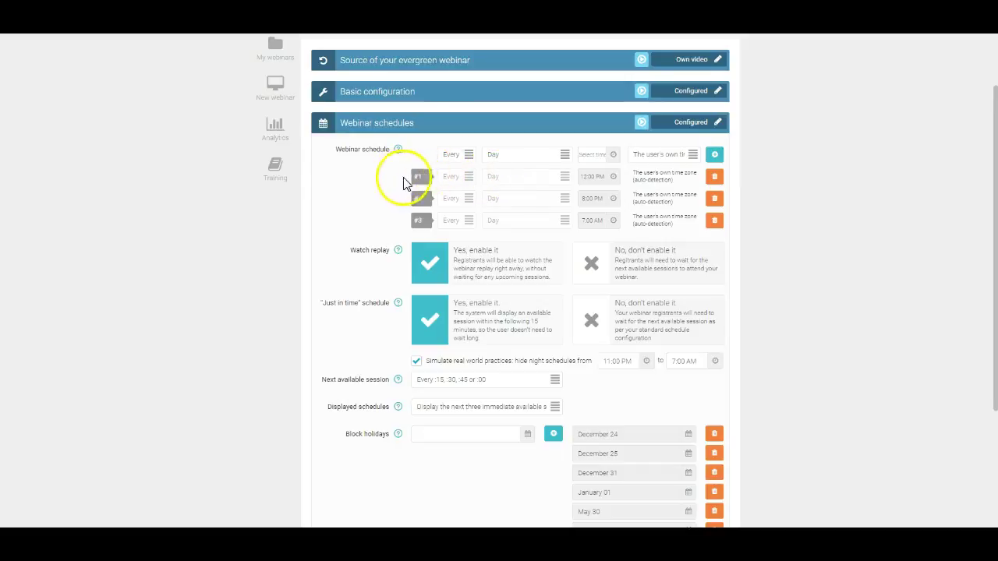
{"action": "left_click", "coordinate": [468, 156]}
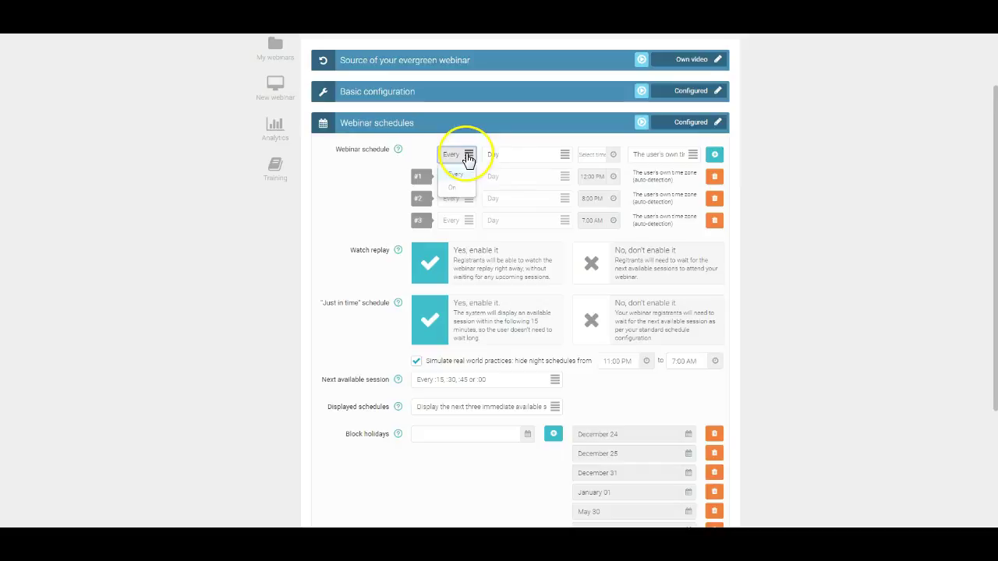
{"action": "left_click", "coordinate": [498, 155]}
{"action": "left_click", "coordinate": [565, 155]}
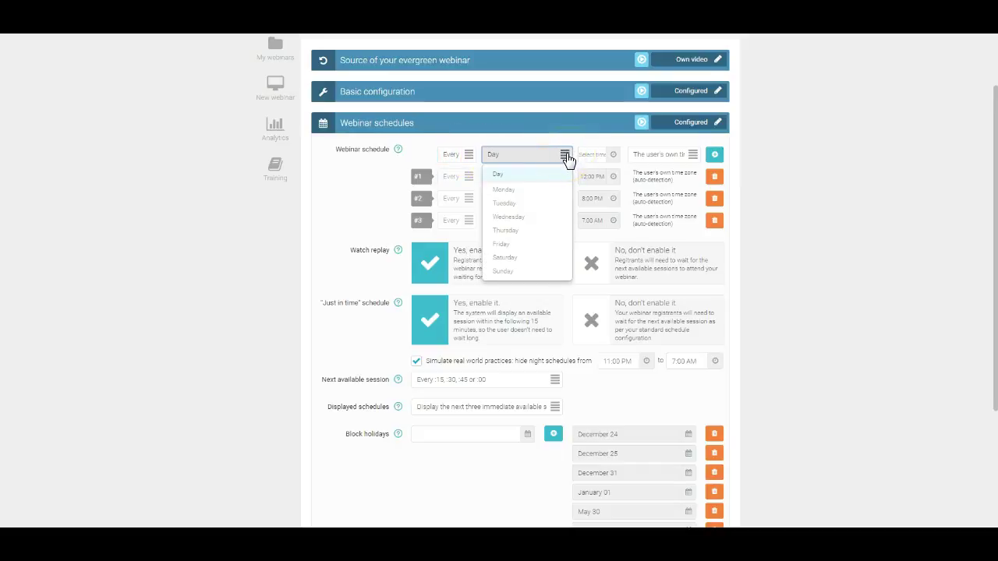
{"action": "left_click", "coordinate": [583, 158]}
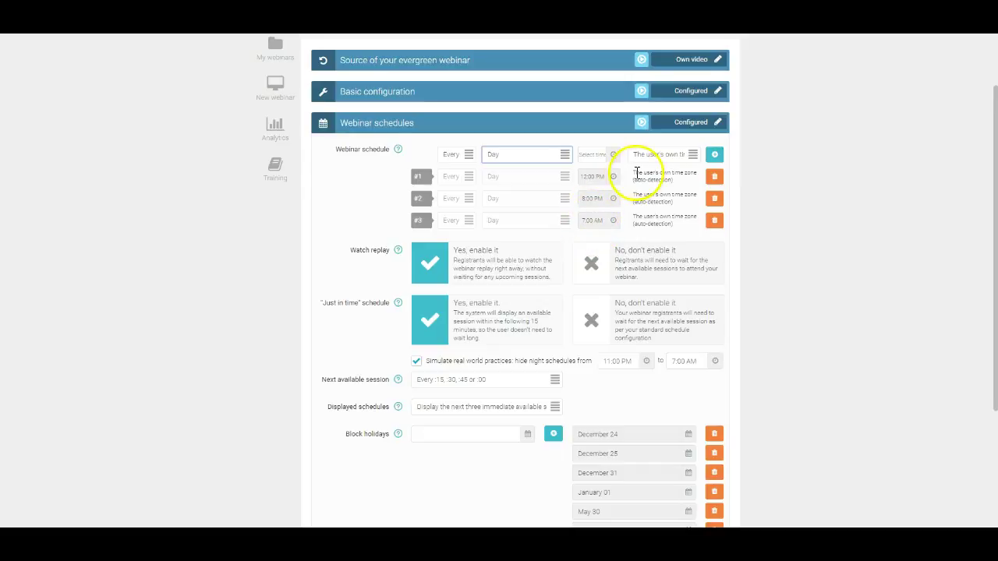
{"action": "left_click", "coordinate": [691, 156]}
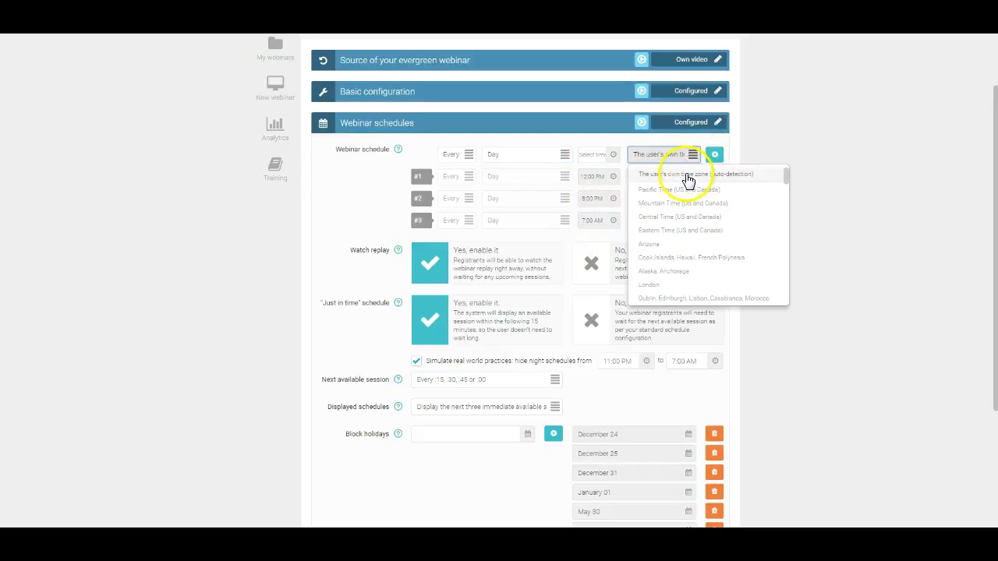
{"action": "left_click", "coordinate": [694, 156]}
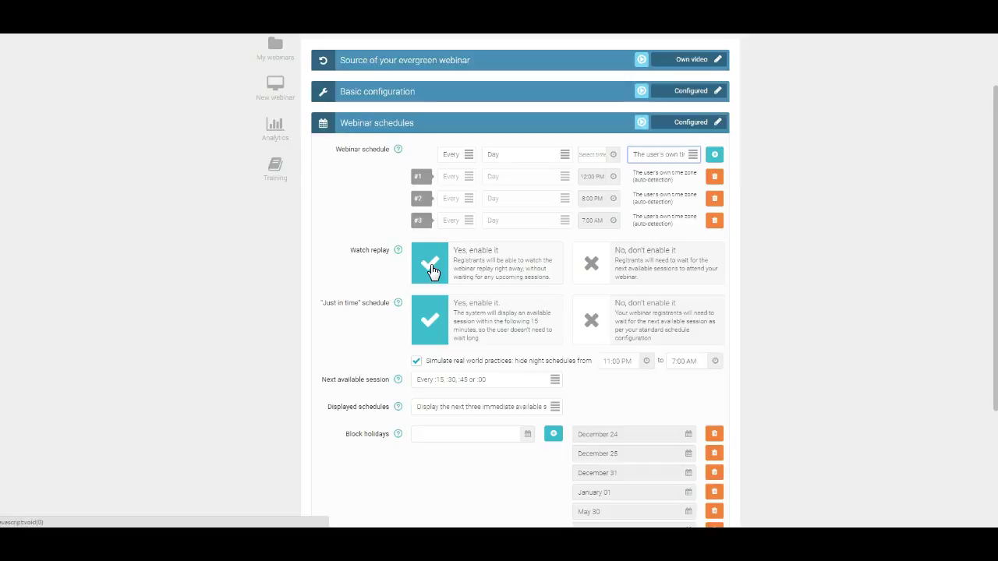
Check the displayed schedules options, blocked holidays and short-term registration setting, and save the webinar schedules
{"action": "left_click", "coordinate": [380, 315]}
{"action": "left_click", "coordinate": [555, 407]}
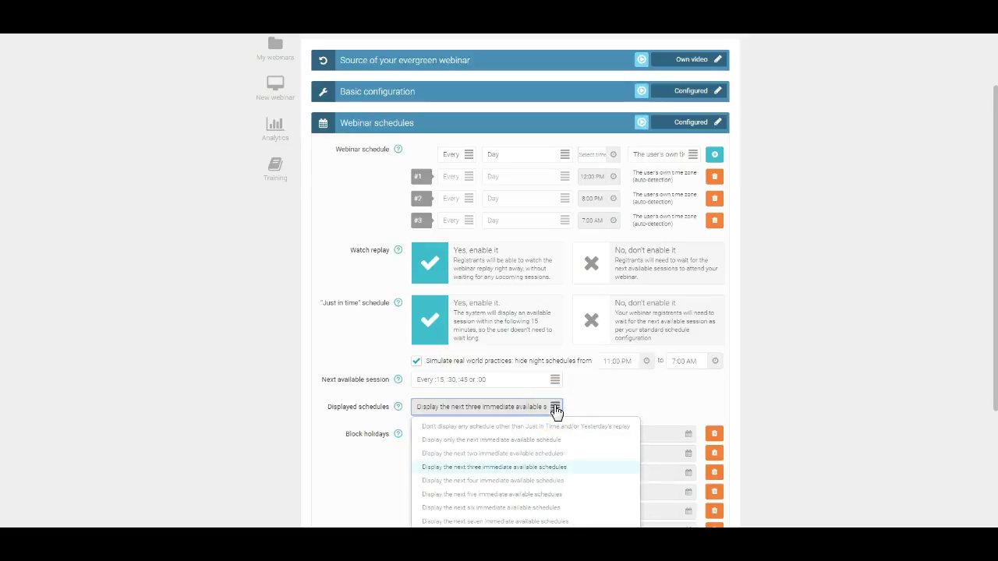
{"action": "left_click", "coordinate": [585, 402]}
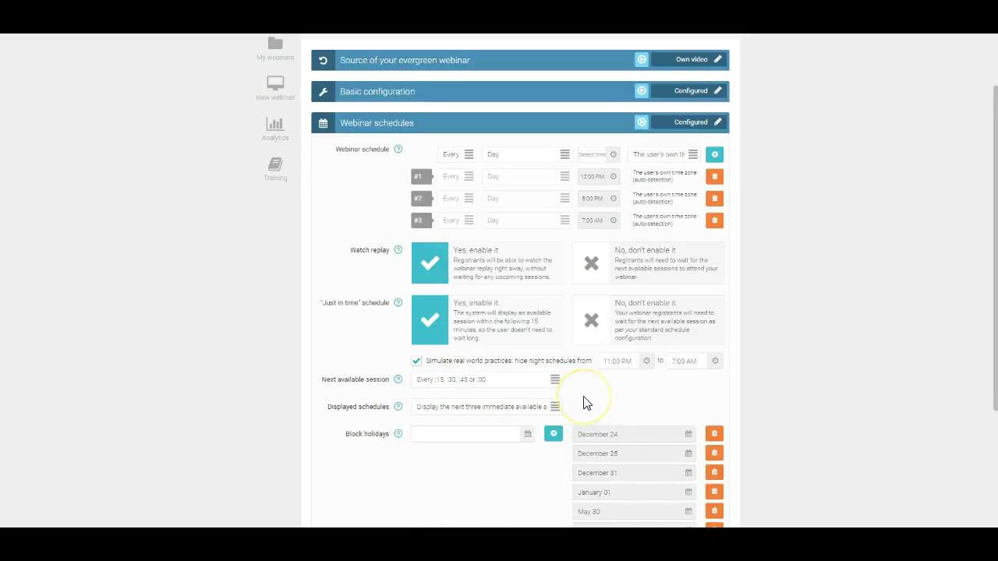
{"action": "scroll", "coordinate": [587, 403], "scroll_direction": "down", "scroll_amount": 1}
{"action": "scroll", "coordinate": [586, 403], "scroll_direction": "down", "scroll_amount": 1}
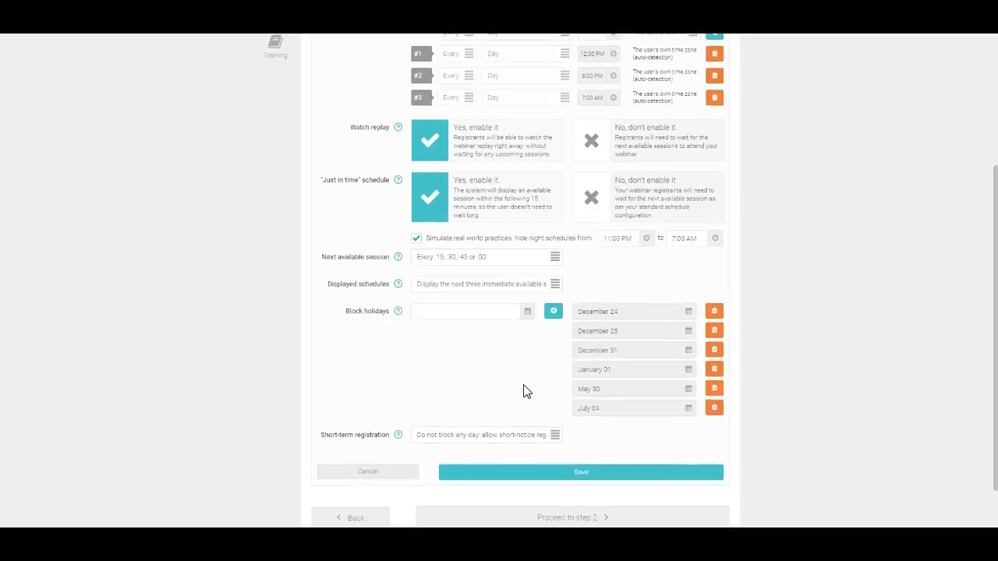
{"action": "scroll", "coordinate": [524, 392], "scroll_direction": "down", "scroll_amount": 1}
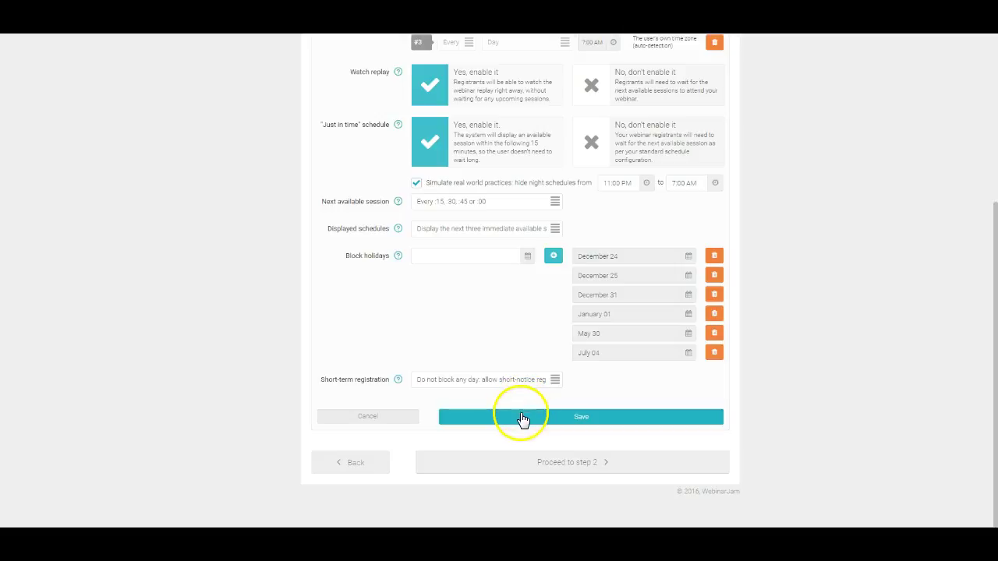
{"action": "left_click", "coordinate": [523, 418]}
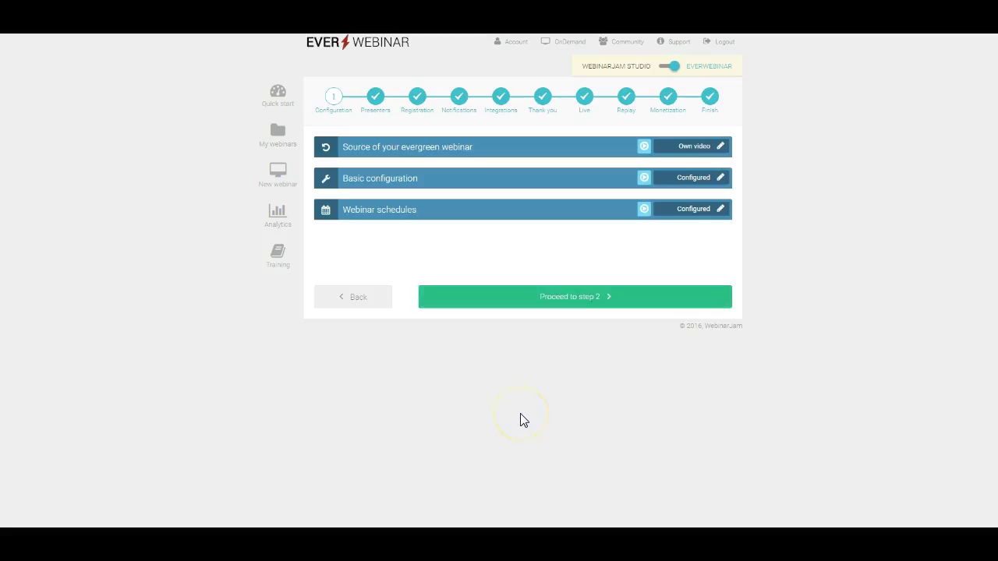
Go to the presenters stage, review the new presenter's full name, email address and bio fields, and save the presenters section
{"action": "left_click", "coordinate": [603, 303]}
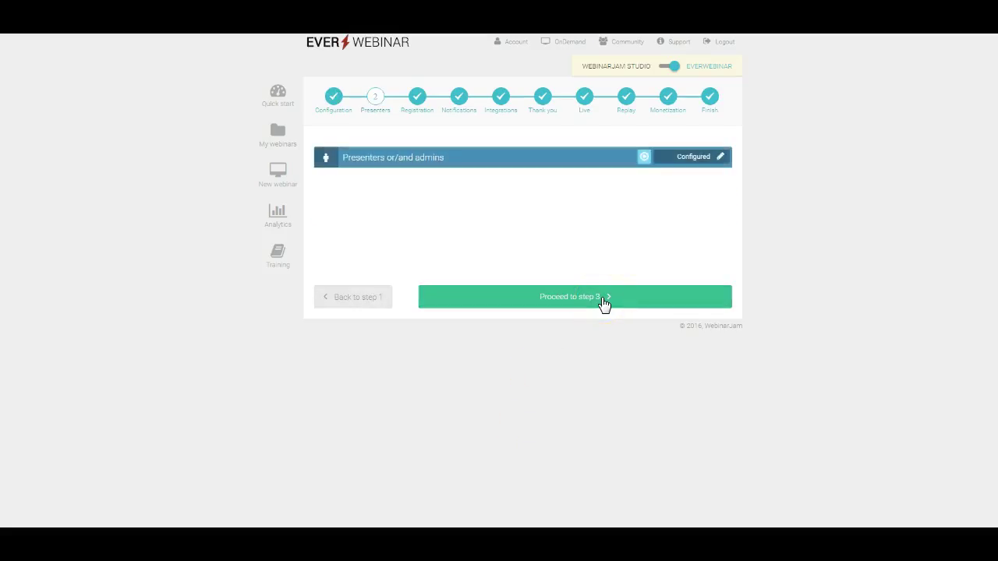
{"action": "left_click", "coordinate": [718, 158]}
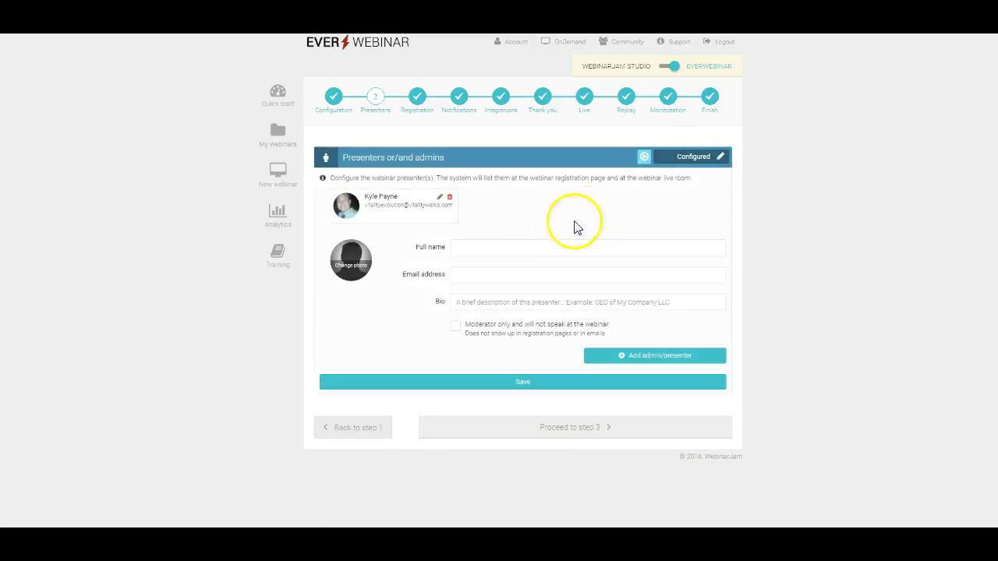
{"action": "left_click", "coordinate": [488, 248]}
{"action": "left_click", "coordinate": [476, 277]}
{"action": "left_click", "coordinate": [475, 301]}
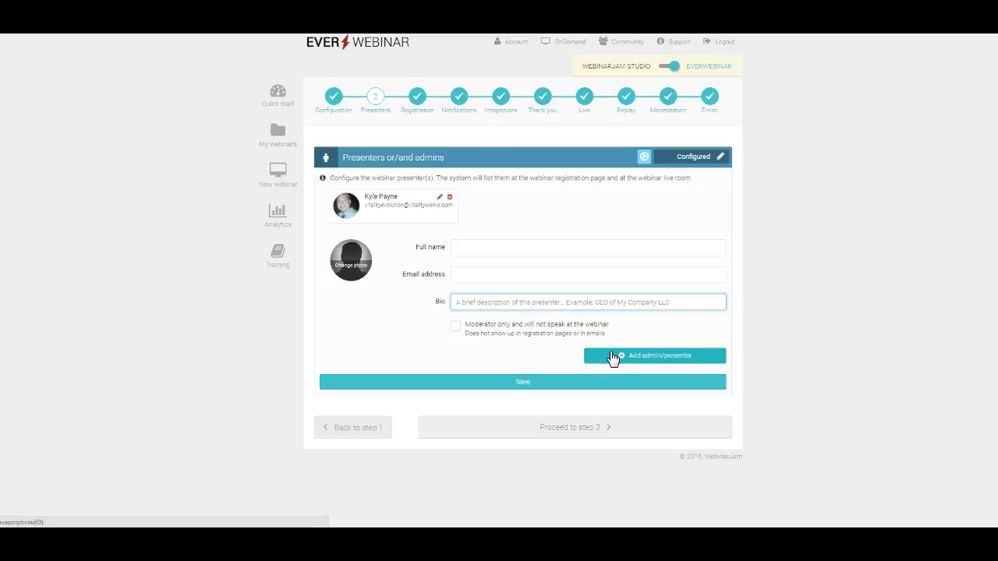
{"action": "left_click", "coordinate": [575, 384]}
Go to the registration stage and review the selected template's page contents, background image and registration form fields
{"action": "left_click", "coordinate": [598, 304]}
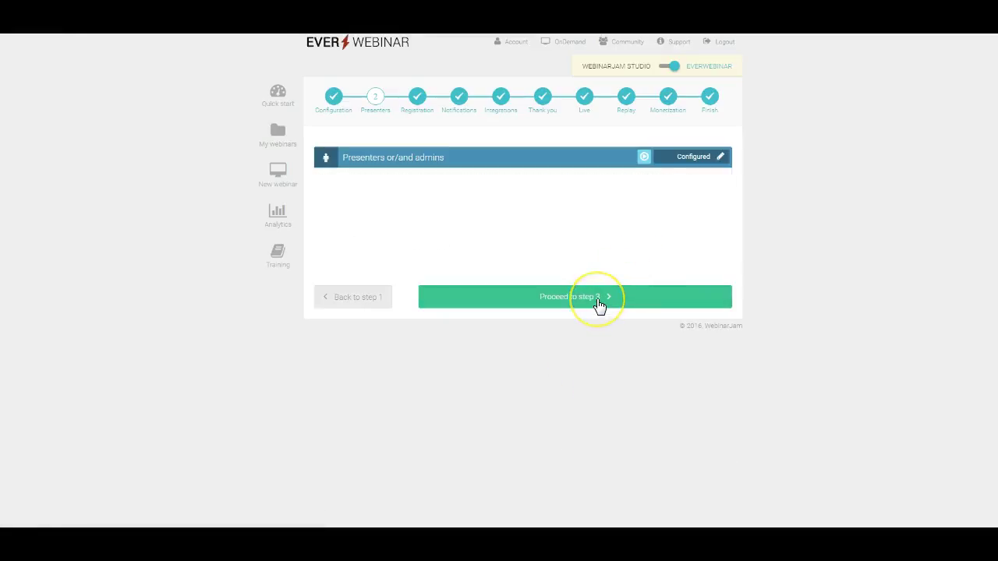
{"action": "left_click", "coordinate": [721, 159]}
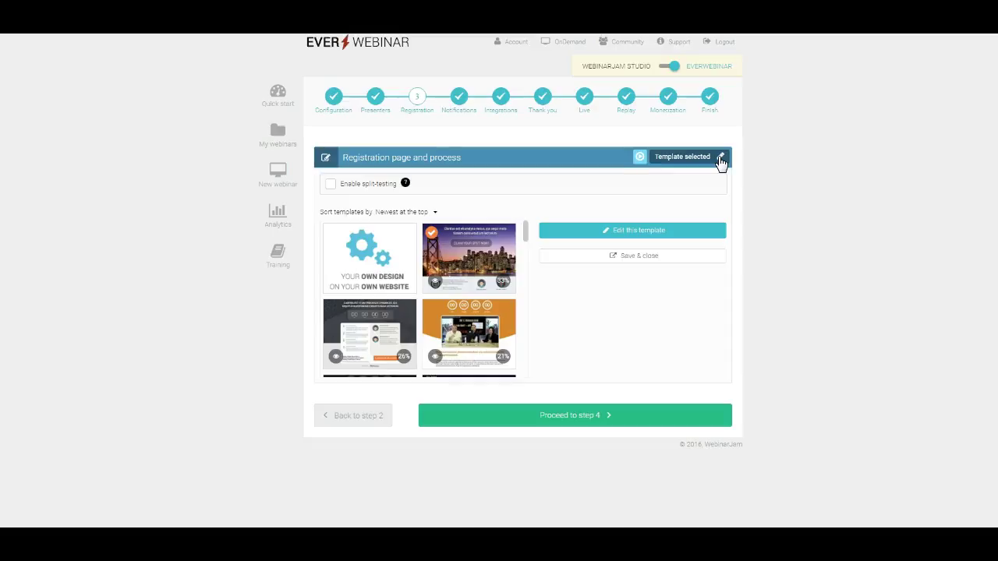
{"action": "left_click", "coordinate": [763, 168]}
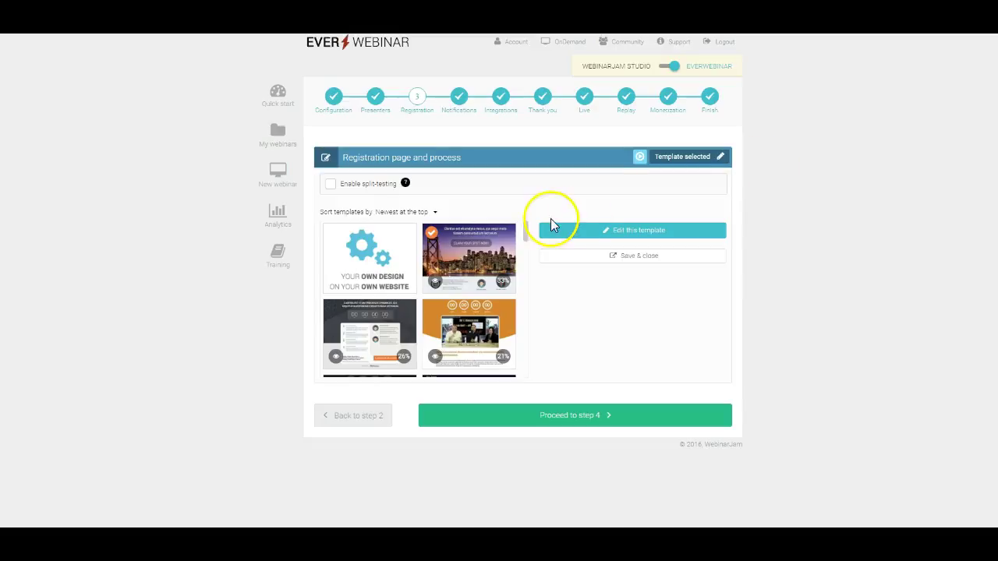
{"action": "mouse_move", "coordinate": [398, 266]}
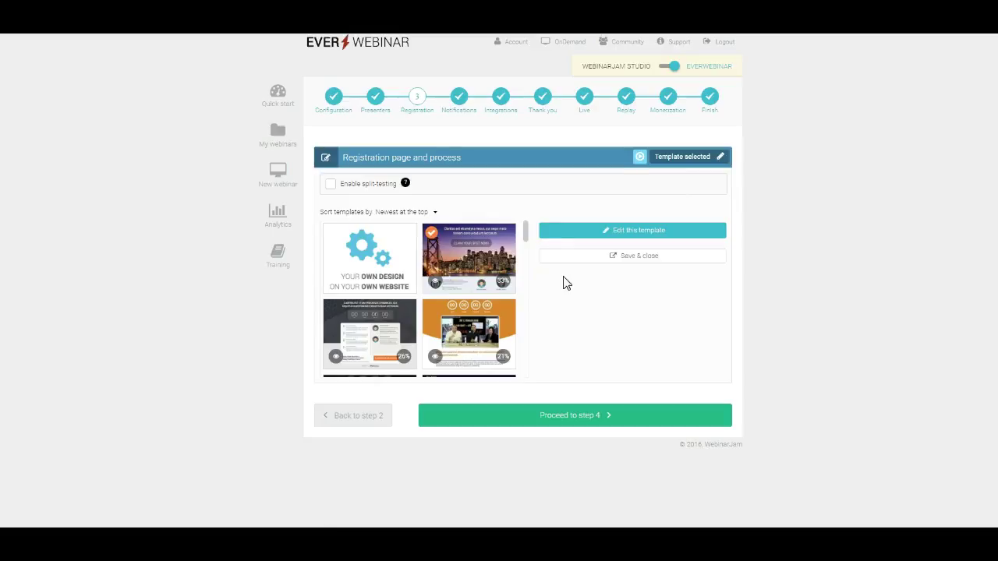
{"action": "left_click", "coordinate": [473, 260]}
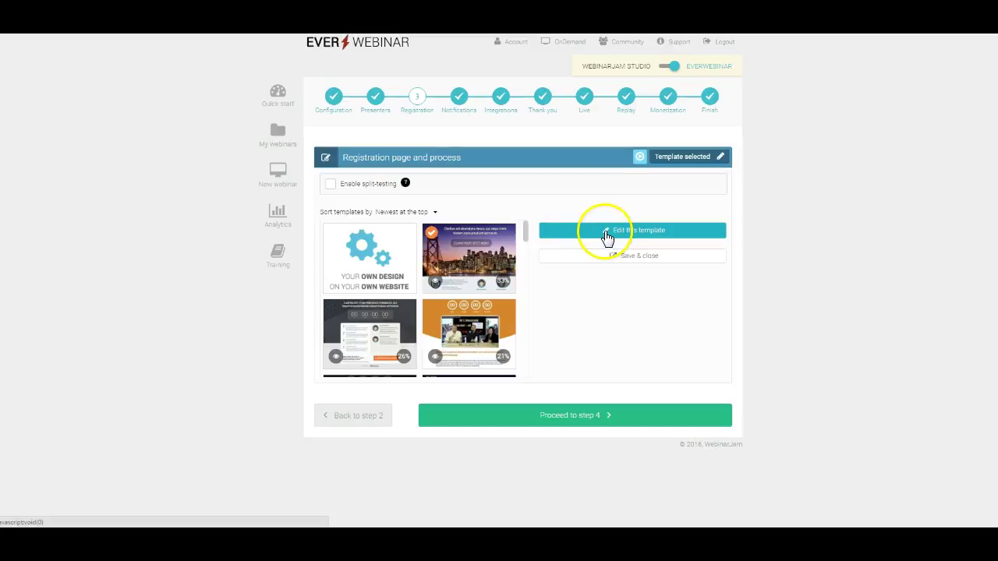
{"action": "left_click", "coordinate": [608, 232]}
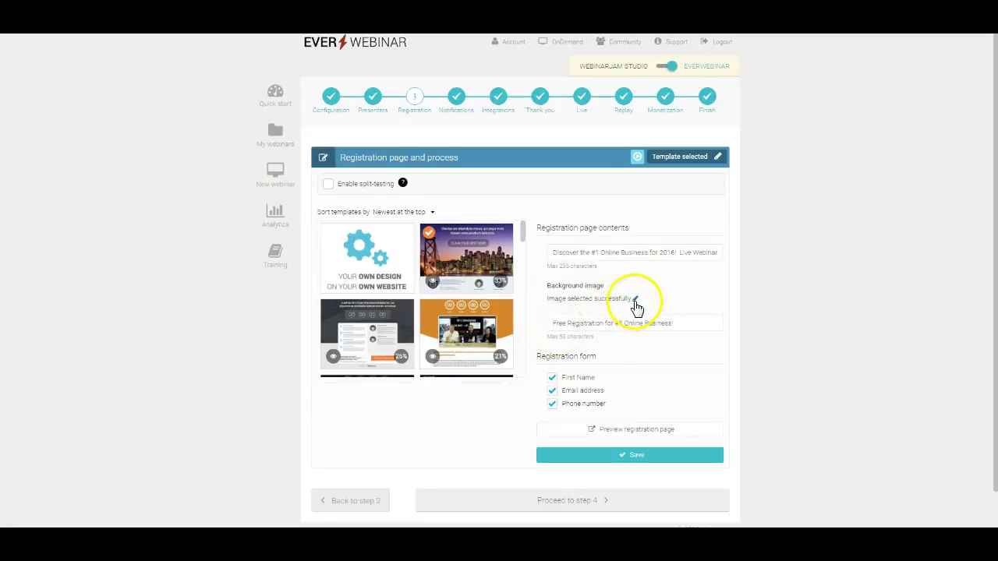
{"action": "scroll", "coordinate": [569, 320], "scroll_direction": "down", "scroll_amount": 1}
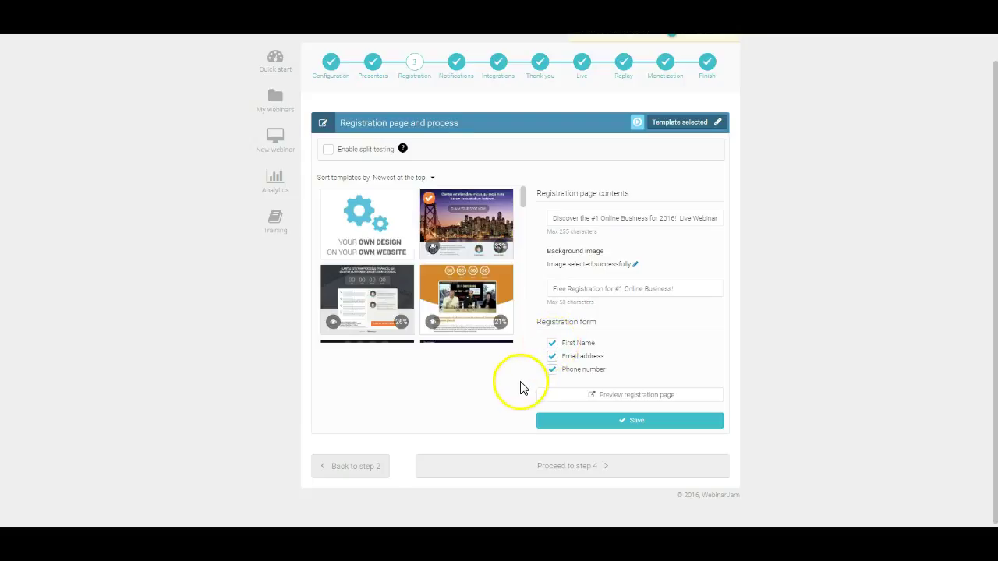
Preview the registration page, try its free registration button, and dismiss the registration popup
{"action": "left_click", "coordinate": [558, 400]}
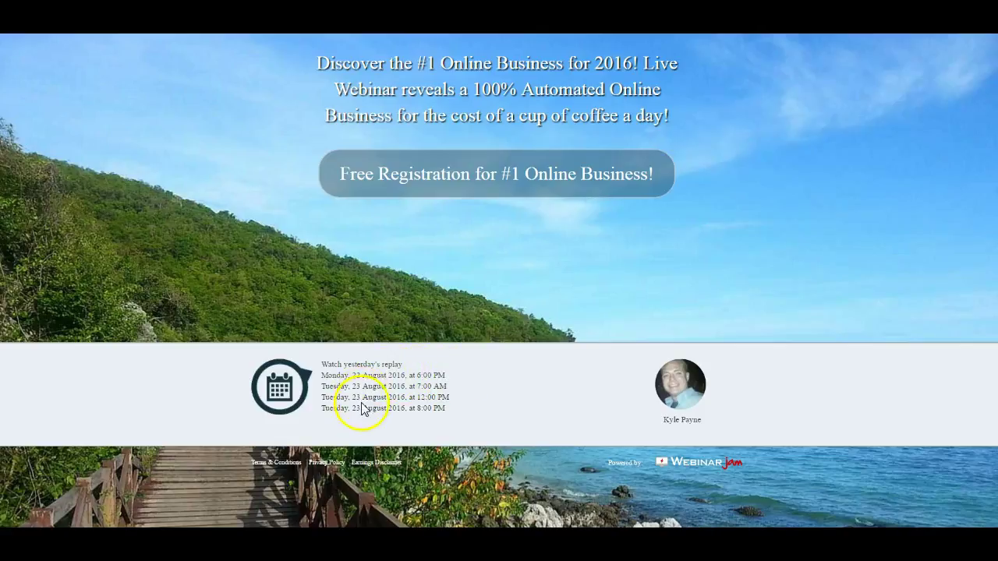
{"action": "left_click", "coordinate": [461, 175]}
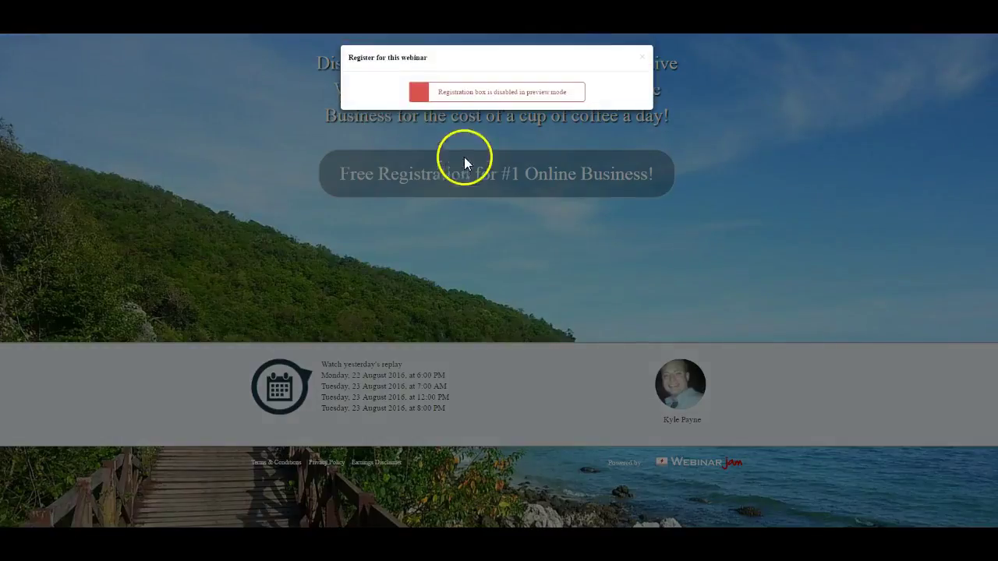
{"action": "left_click", "coordinate": [644, 62]}
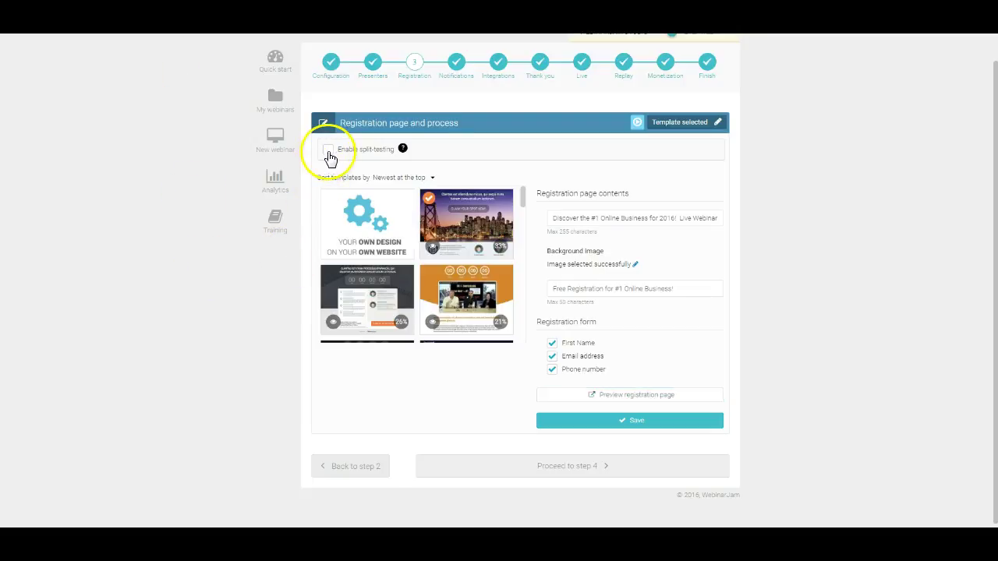
Browse the registration page templates and sort them by Best converting
{"action": "mouse_move", "coordinate": [354, 230]}
{"action": "scroll", "coordinate": [408, 246], "scroll_direction": "down", "scroll_amount": 5}
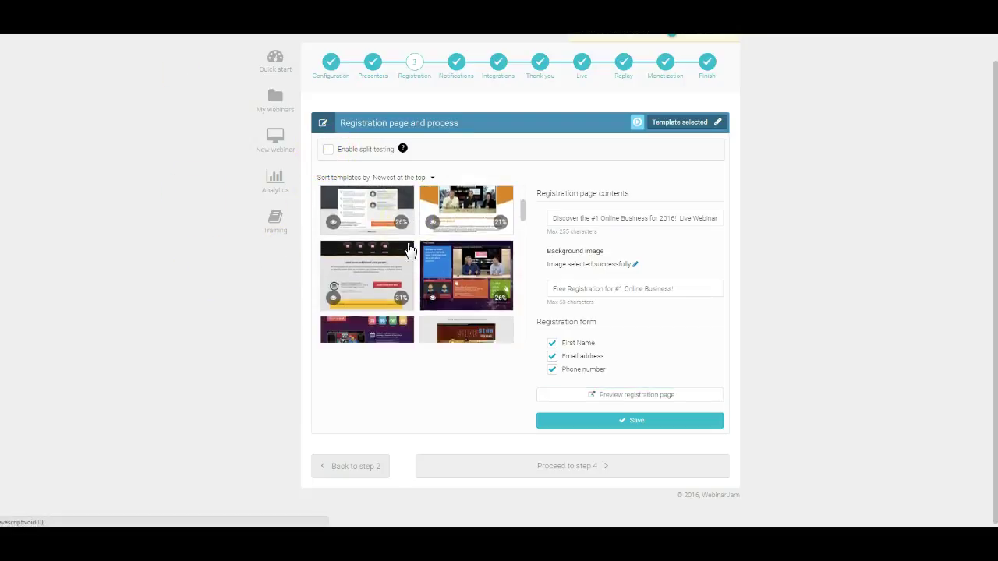
{"action": "scroll", "coordinate": [410, 249], "scroll_direction": "down", "scroll_amount": 1}
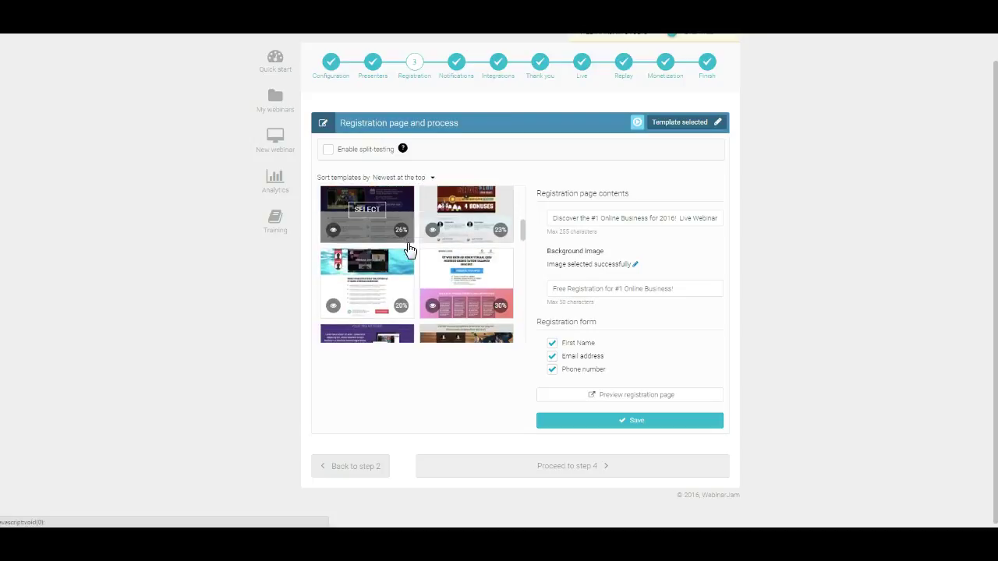
{"action": "left_click", "coordinate": [428, 178]}
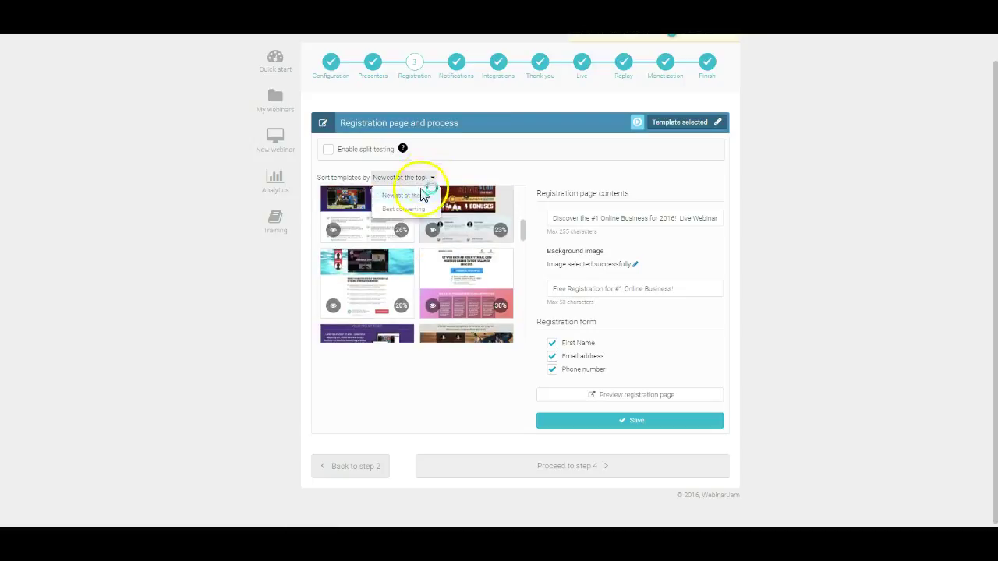
{"action": "left_click", "coordinate": [407, 210]}
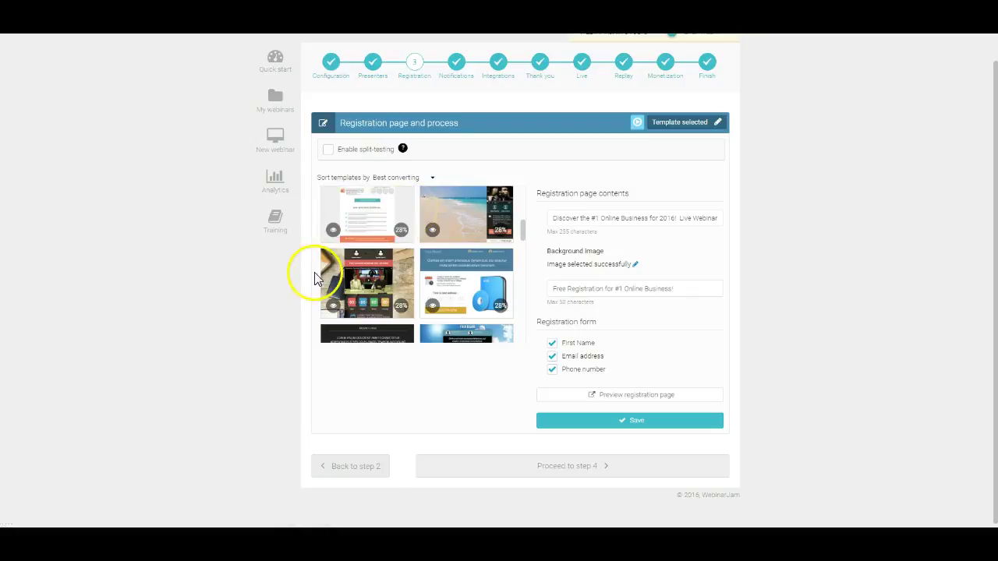
Examine the sorted registration page templates and compare their conversion rates
{"action": "scroll", "coordinate": [368, 226], "scroll_direction": "down", "scroll_amount": 1}
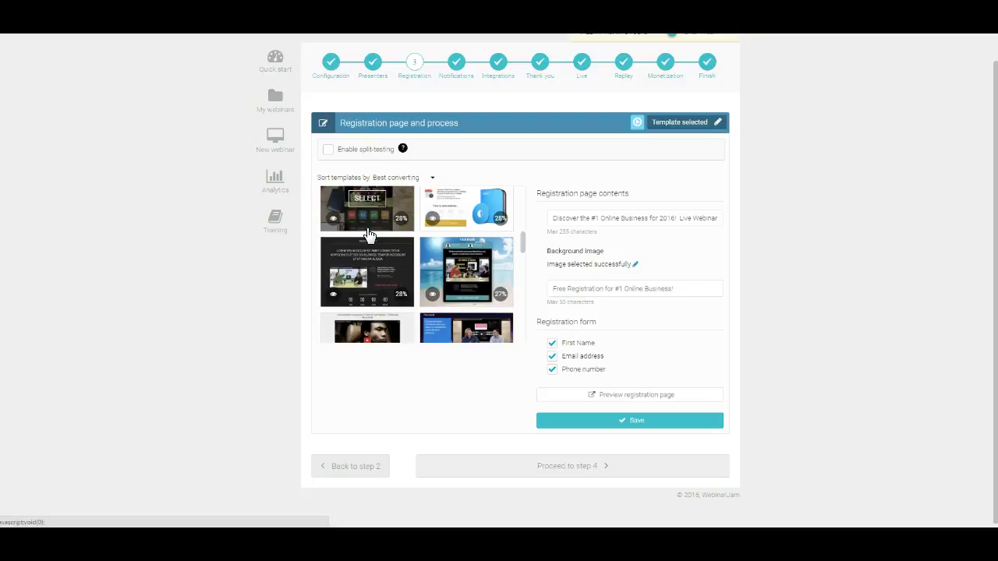
{"action": "left_click", "coordinate": [371, 231]}
{"action": "scroll", "coordinate": [377, 233], "scroll_direction": "up", "scroll_amount": 2}
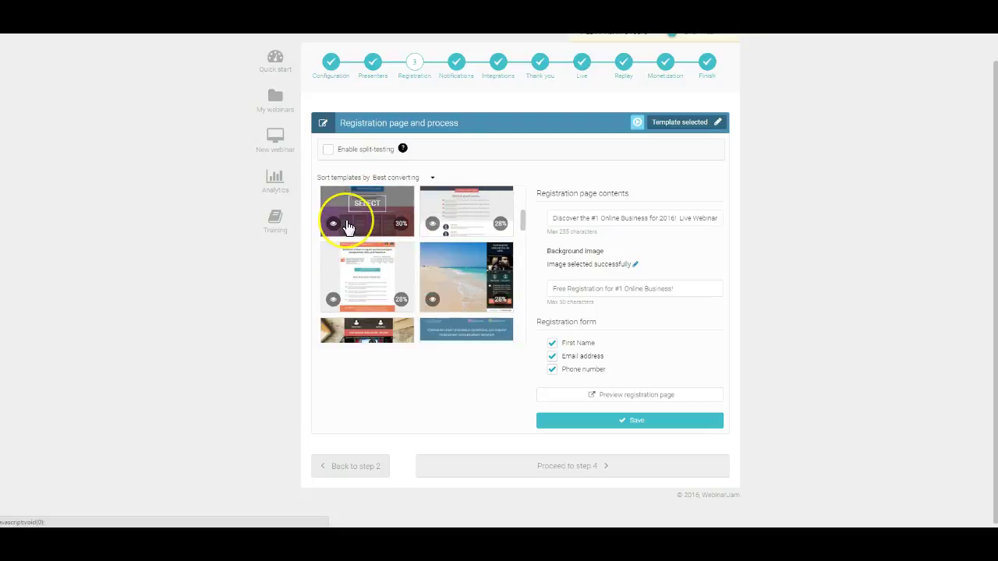
{"action": "scroll", "coordinate": [348, 227], "scroll_direction": "up", "scroll_amount": 3}
{"action": "left_click", "coordinate": [449, 223]}
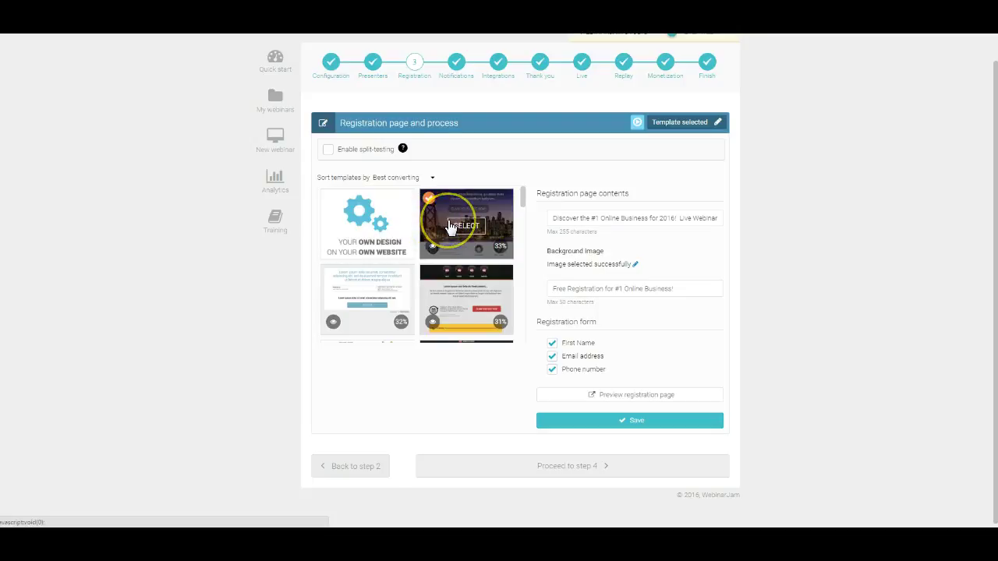
{"action": "scroll", "coordinate": [451, 227], "scroll_direction": "down", "scroll_amount": 2}
{"action": "left_click", "coordinate": [367, 250]}
{"action": "left_click", "coordinate": [466, 251]}
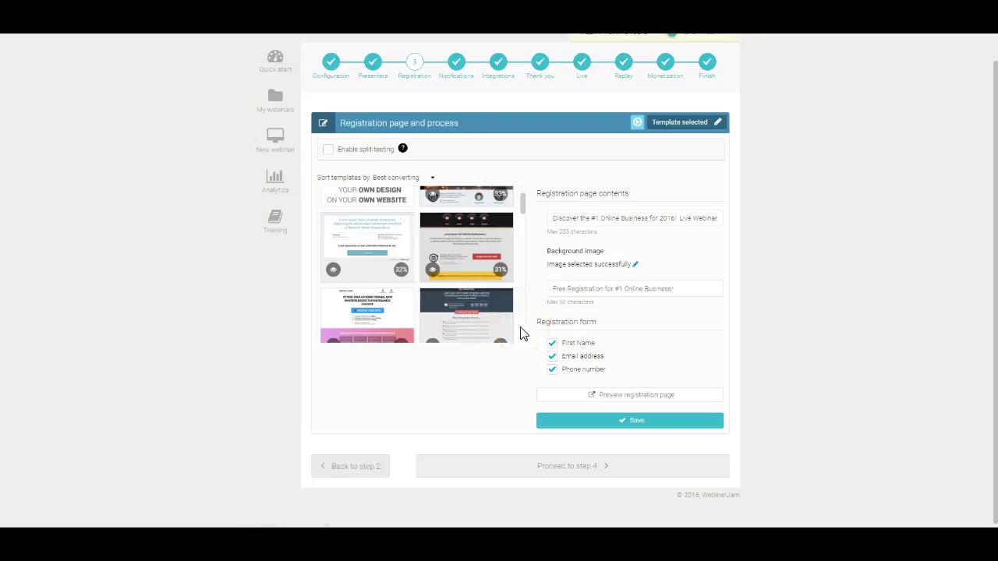
Save the registration page contents and template selection, and proceed to the notifications stage
{"action": "left_click", "coordinate": [568, 426]}
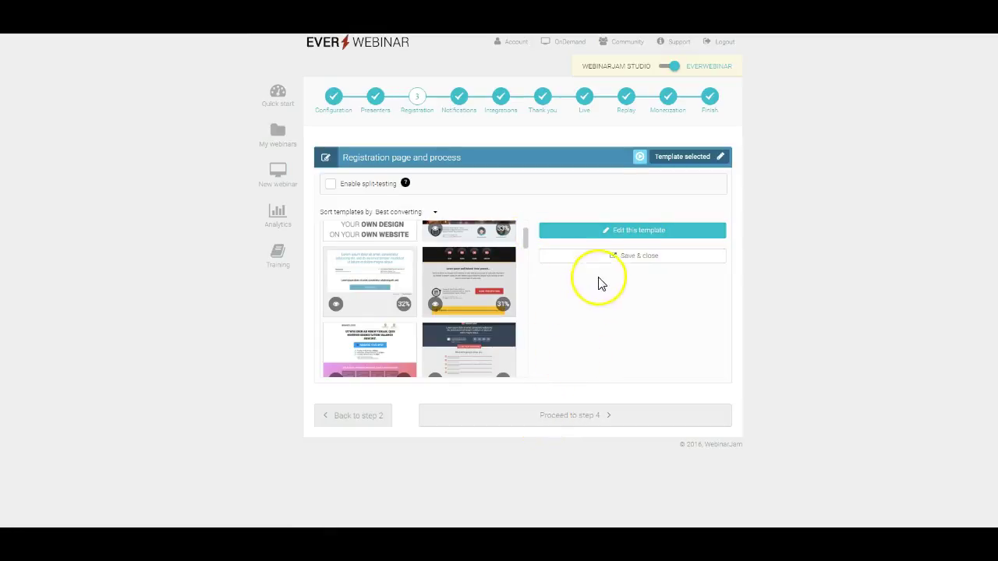
{"action": "left_click", "coordinate": [618, 262]}
{"action": "left_click", "coordinate": [597, 301]}
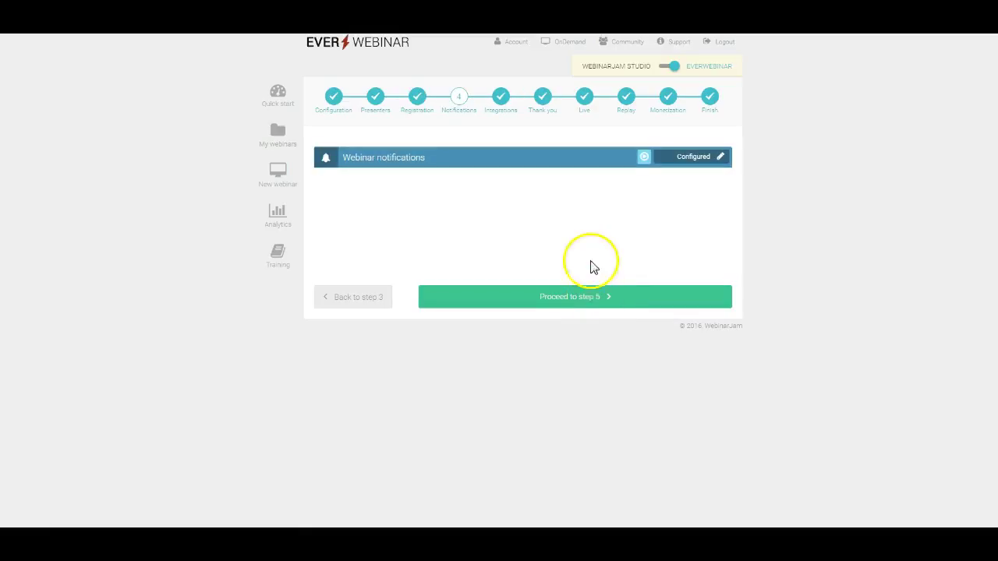
Review the email and SMS/phone notification choices and the notifications timeline from registration to replay
{"action": "left_click", "coordinate": [722, 158]}
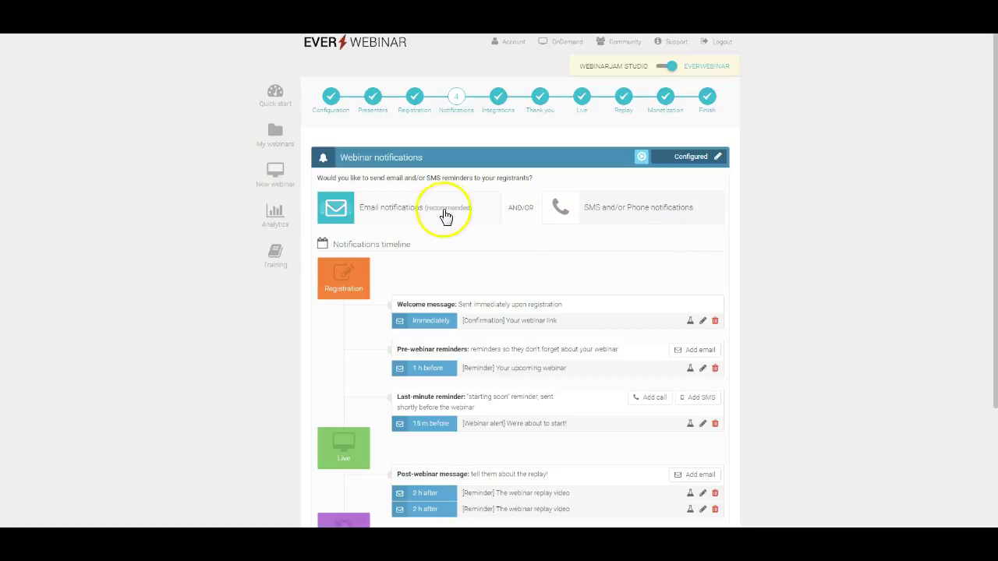
{"action": "mouse_move", "coordinate": [444, 216]}
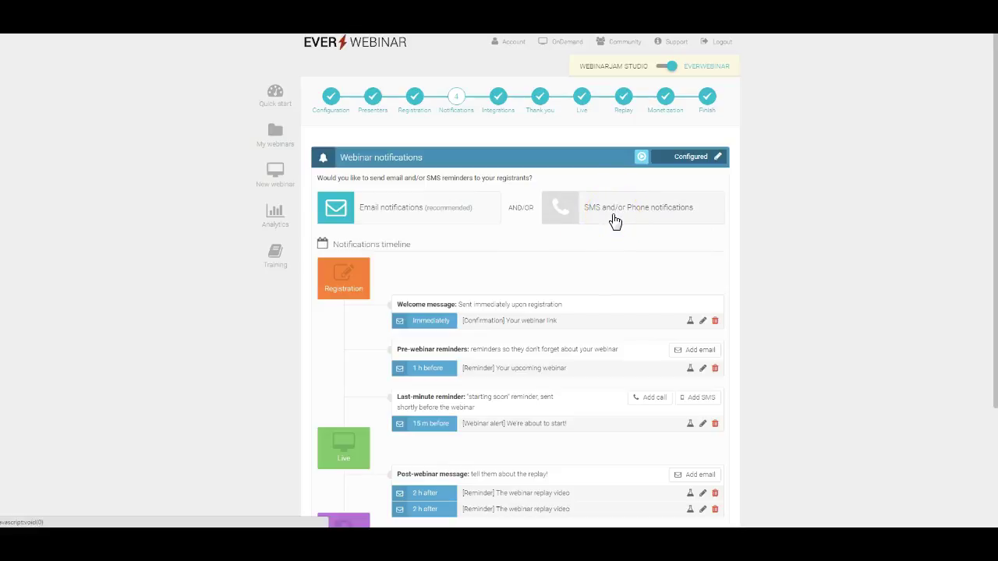
{"action": "left_click", "coordinate": [591, 279]}
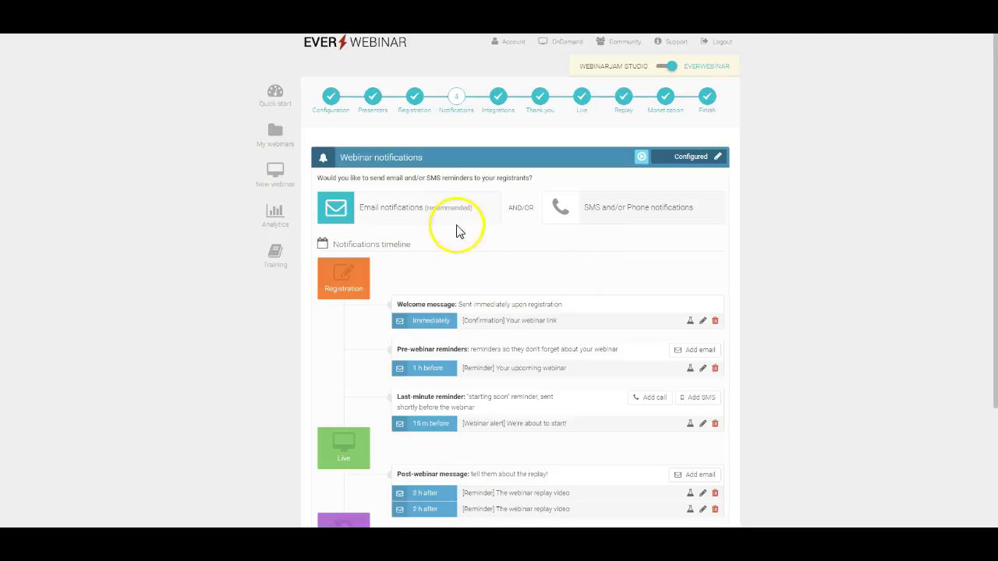
{"action": "scroll", "coordinate": [479, 265], "scroll_direction": "down", "scroll_amount": 3}
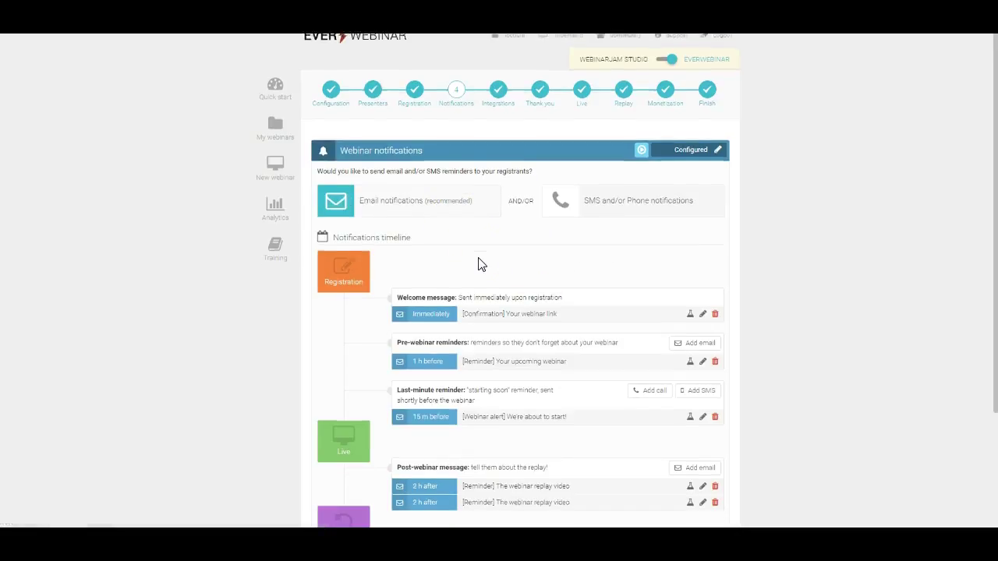
{"action": "scroll", "coordinate": [480, 265], "scroll_direction": "down", "scroll_amount": 2}
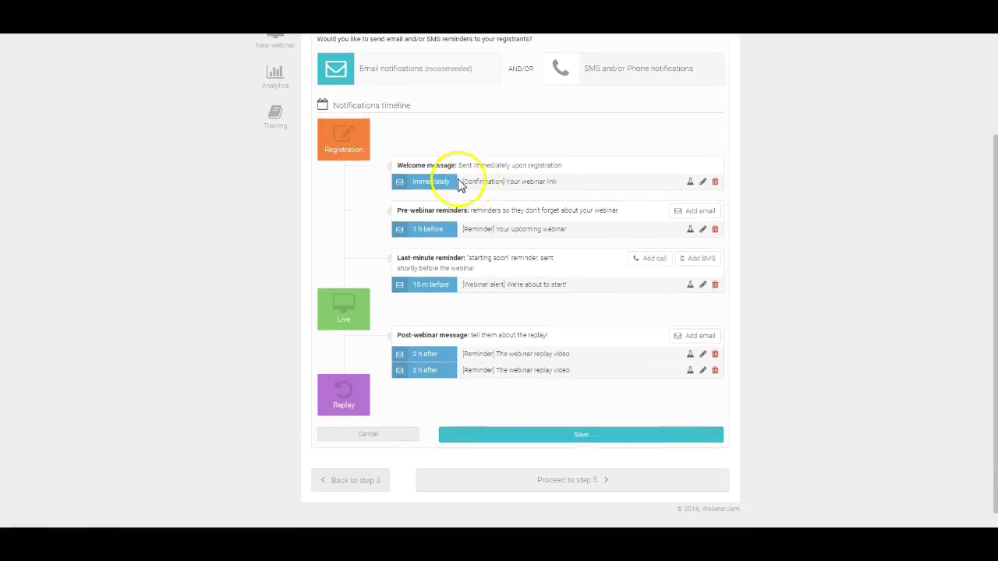
Open the welcome confirmation email, review its timing, subject, body and shortcodes, and close it
{"action": "left_click", "coordinate": [702, 183]}
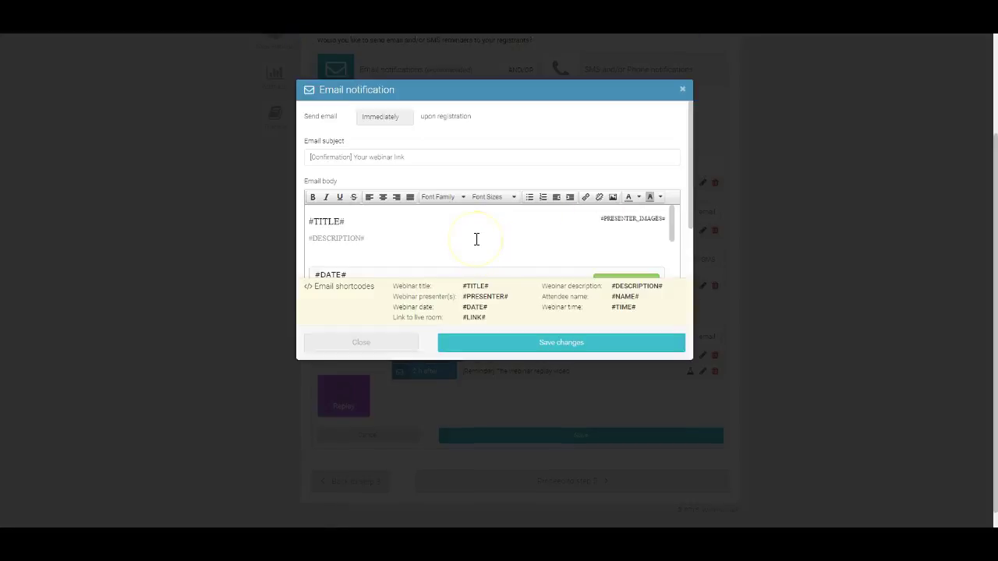
{"action": "scroll", "coordinate": [477, 239], "scroll_direction": "down", "scroll_amount": 3}
{"action": "scroll", "coordinate": [477, 239], "scroll_direction": "up", "scroll_amount": 3}
{"action": "scroll", "coordinate": [476, 239], "scroll_direction": "down", "scroll_amount": 4}
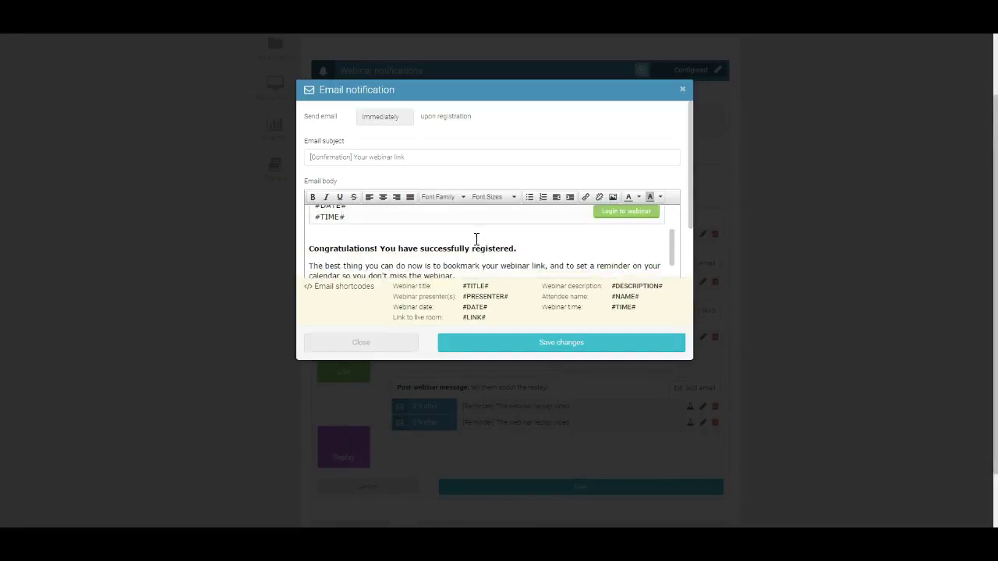
{"action": "scroll", "coordinate": [476, 239], "scroll_direction": "down", "scroll_amount": 1}
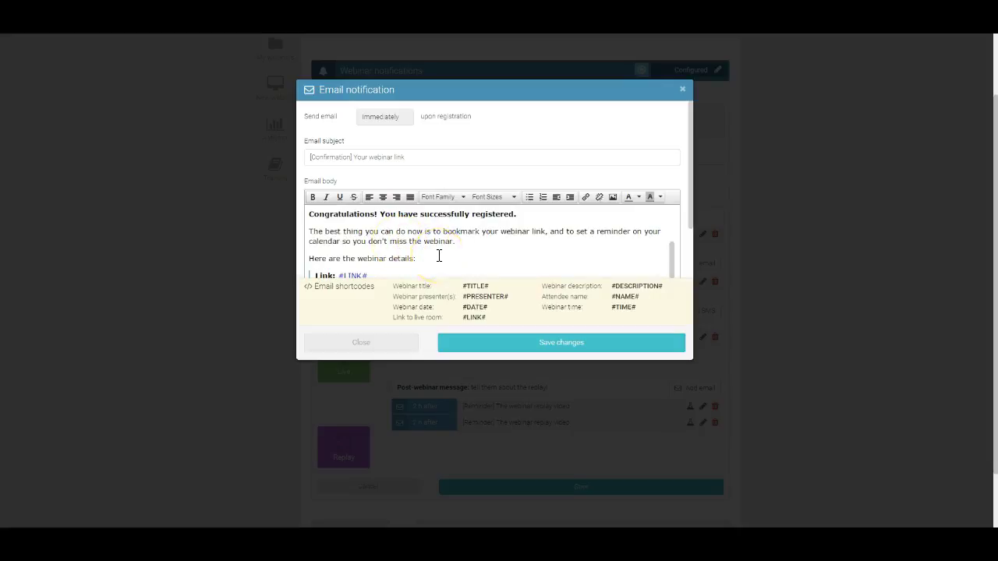
{"action": "scroll", "coordinate": [439, 256], "scroll_direction": "down", "scroll_amount": 3}
{"action": "scroll", "coordinate": [439, 256], "scroll_direction": "down", "scroll_amount": 3}
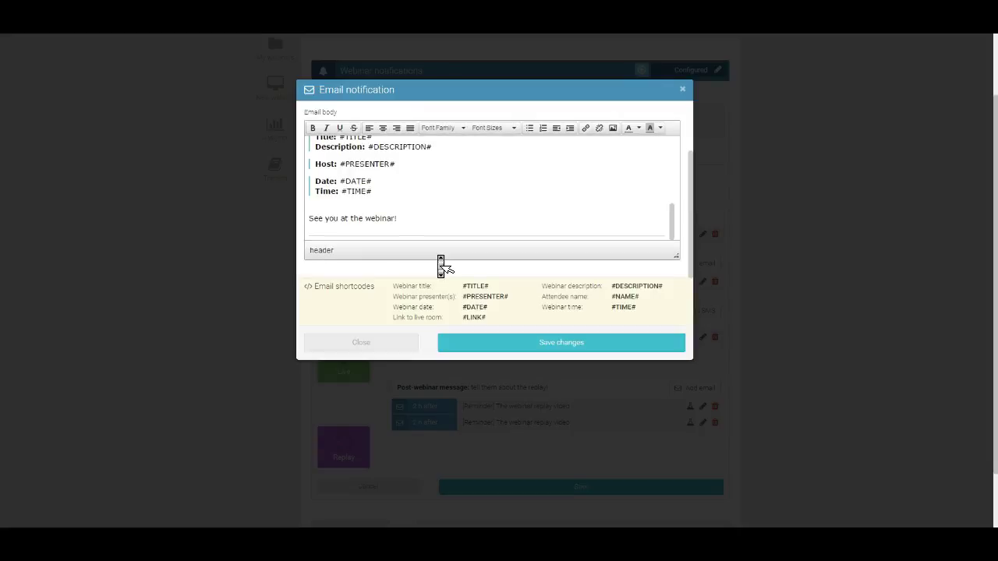
{"action": "scroll", "coordinate": [441, 265], "scroll_direction": "up", "scroll_amount": 5}
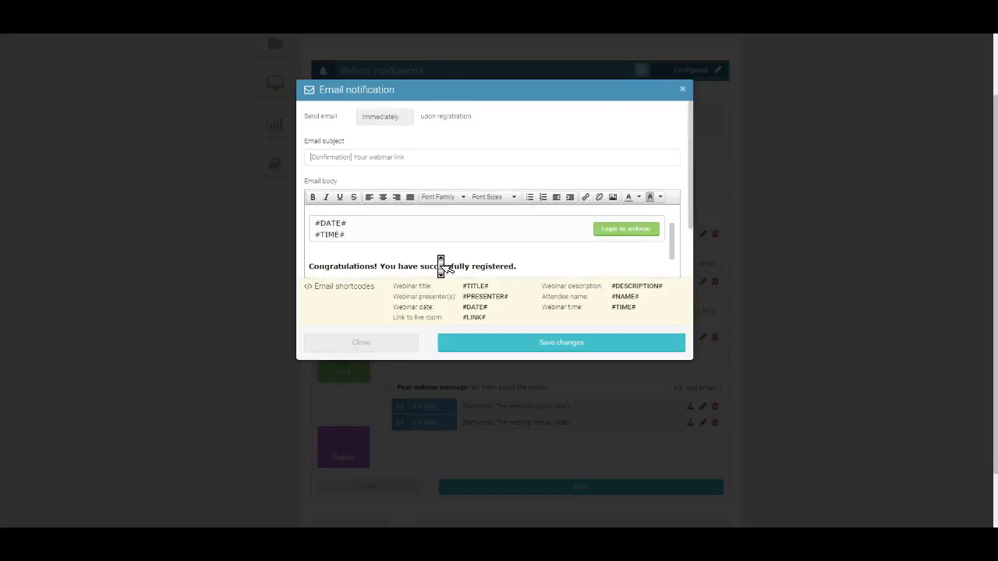
{"action": "scroll", "coordinate": [441, 266], "scroll_direction": "down", "scroll_amount": 1}
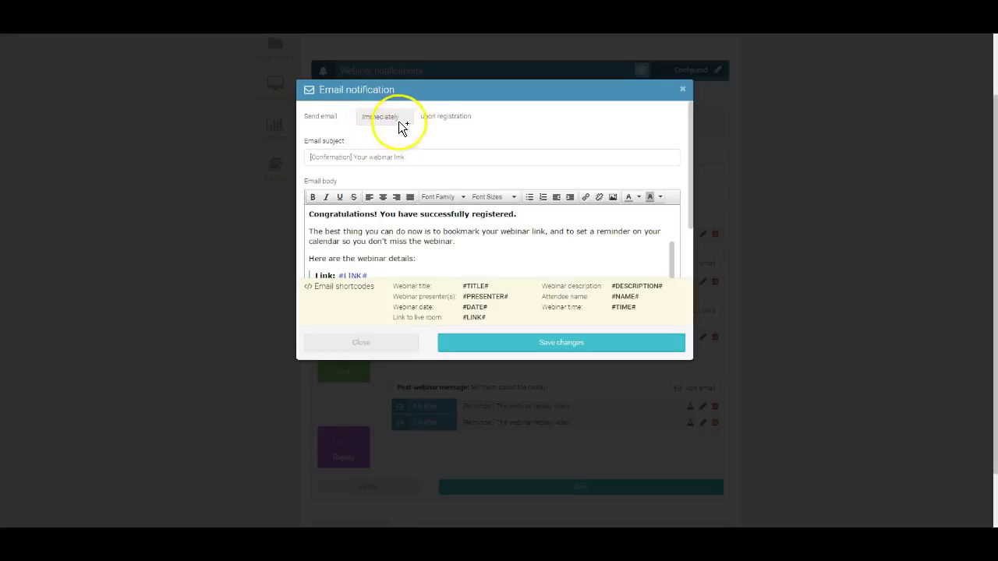
{"action": "left_click", "coordinate": [511, 352]}
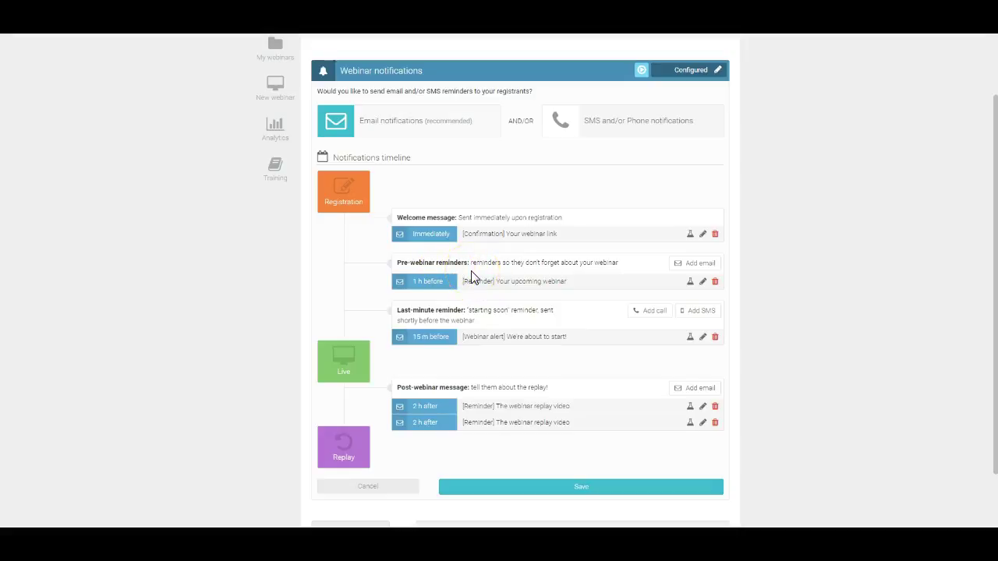
Open the pre-webinar reminder email, check its send time setting and subject, and close it
{"action": "left_click", "coordinate": [702, 282]}
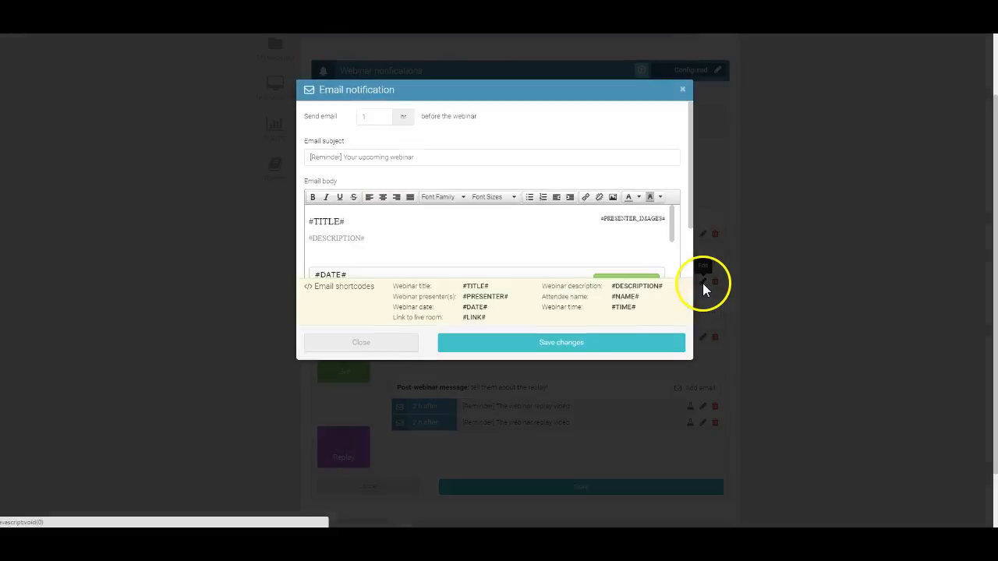
{"action": "left_click_drag", "start_coordinate": [372, 116], "coordinate": [327, 114]}
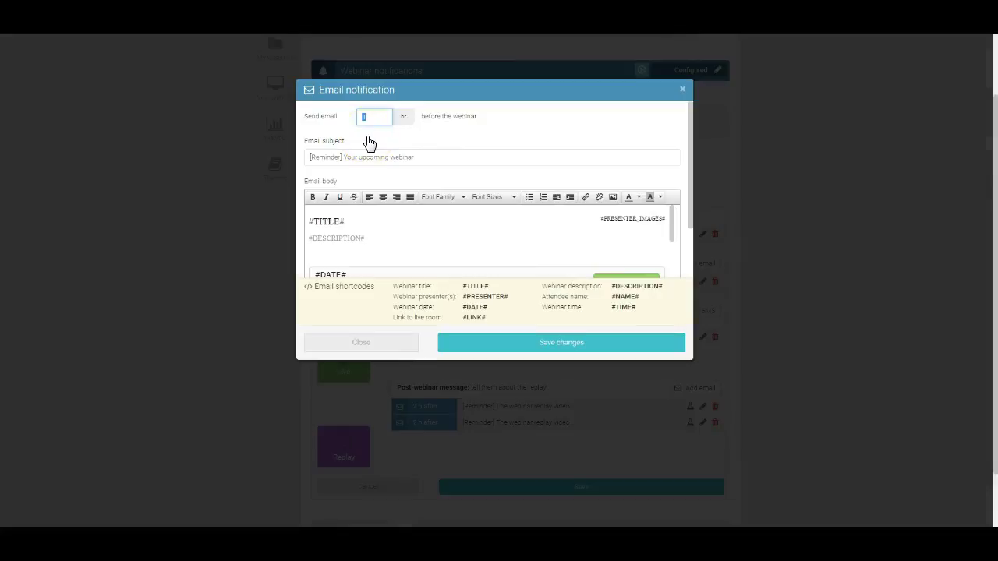
{"action": "left_click", "coordinate": [396, 117]}
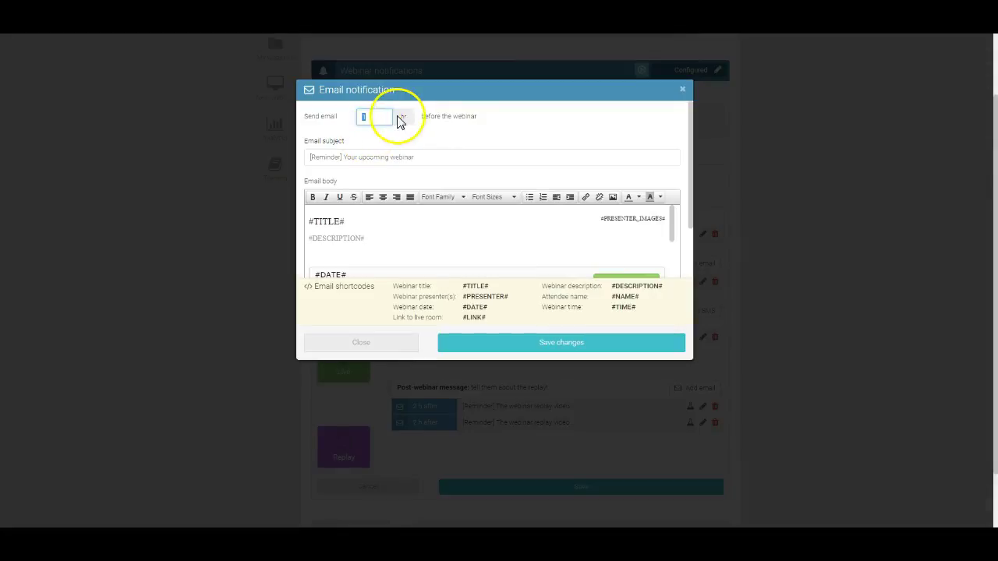
{"action": "left_click", "coordinate": [414, 181]}
{"action": "left_click", "coordinate": [485, 341]}
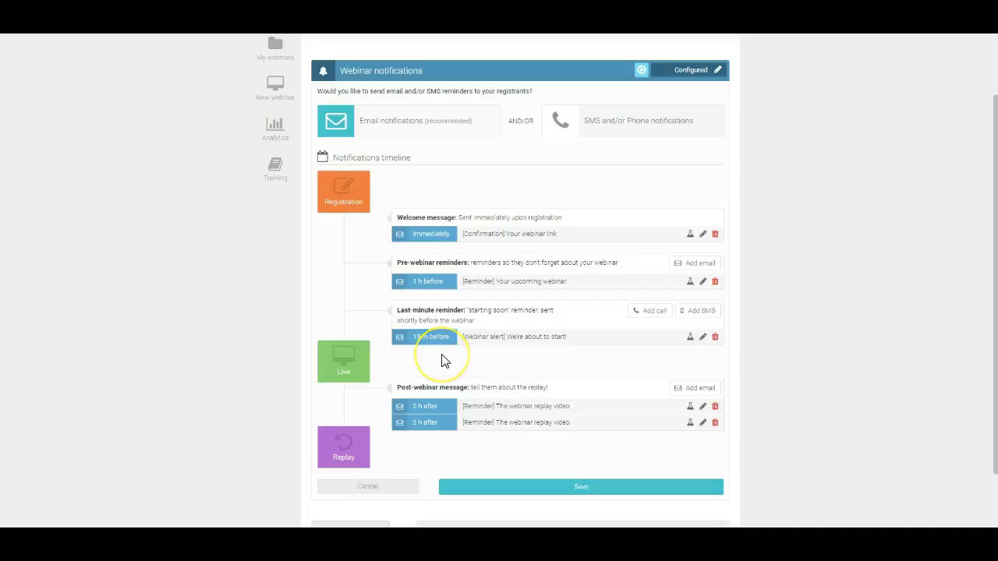
Open the first post-webinar replay email and examine the recipient options for who should receive it
{"action": "scroll", "coordinate": [441, 360], "scroll_direction": "down", "scroll_amount": 1}
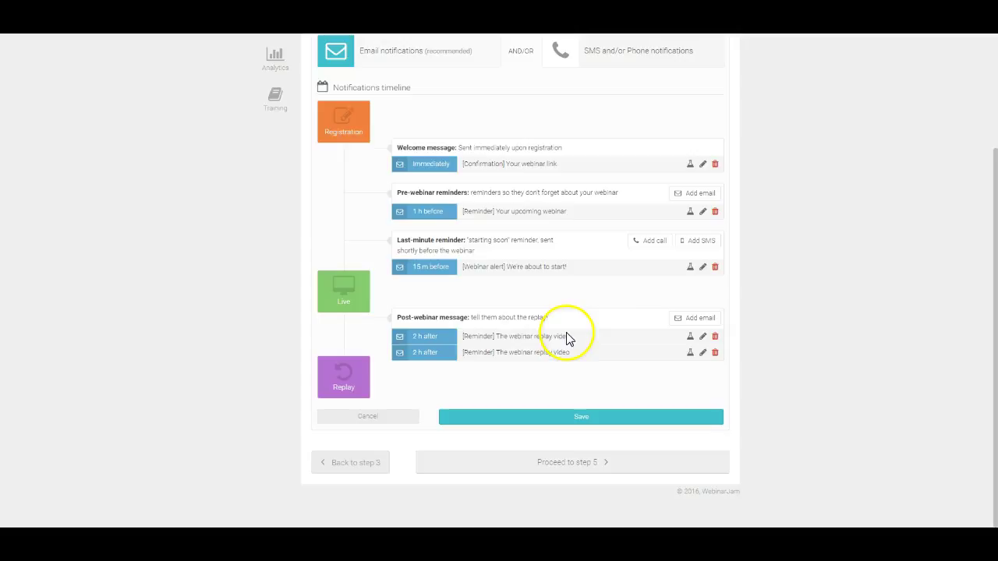
{"action": "left_click", "coordinate": [703, 337]}
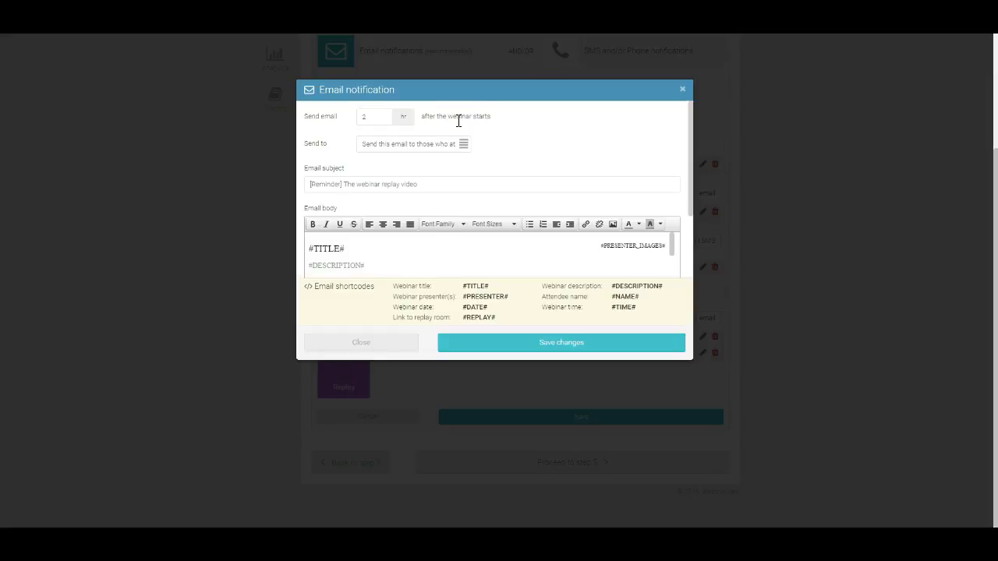
{"action": "left_click", "coordinate": [463, 145]}
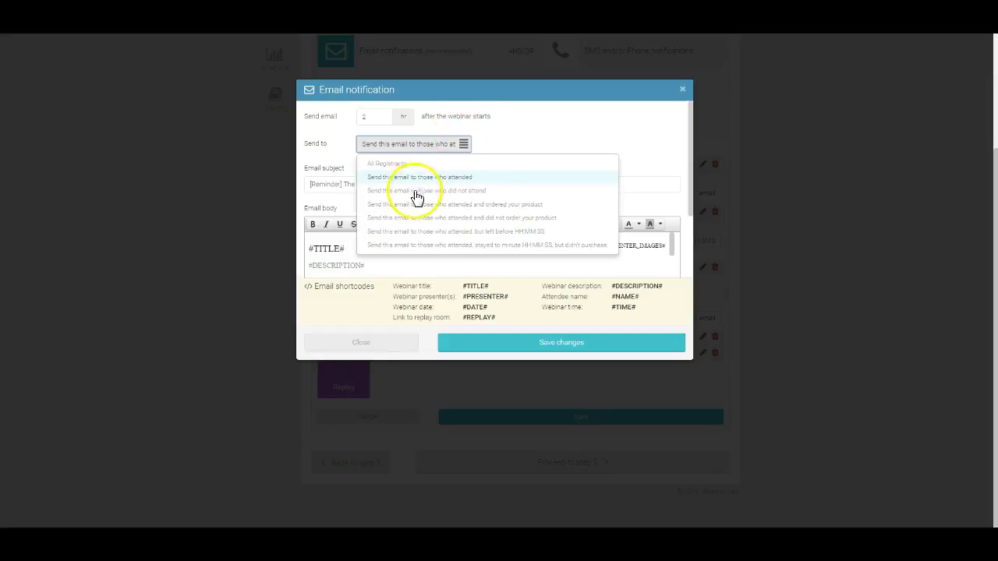
{"action": "left_click", "coordinate": [397, 209]}
{"action": "left_click", "coordinate": [349, 163]}
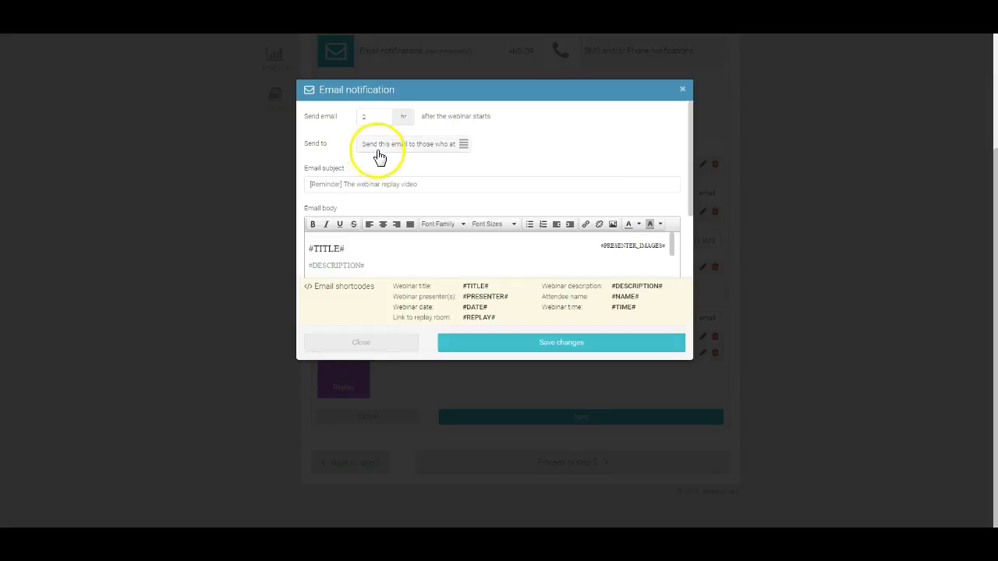
{"action": "left_click", "coordinate": [380, 152]}
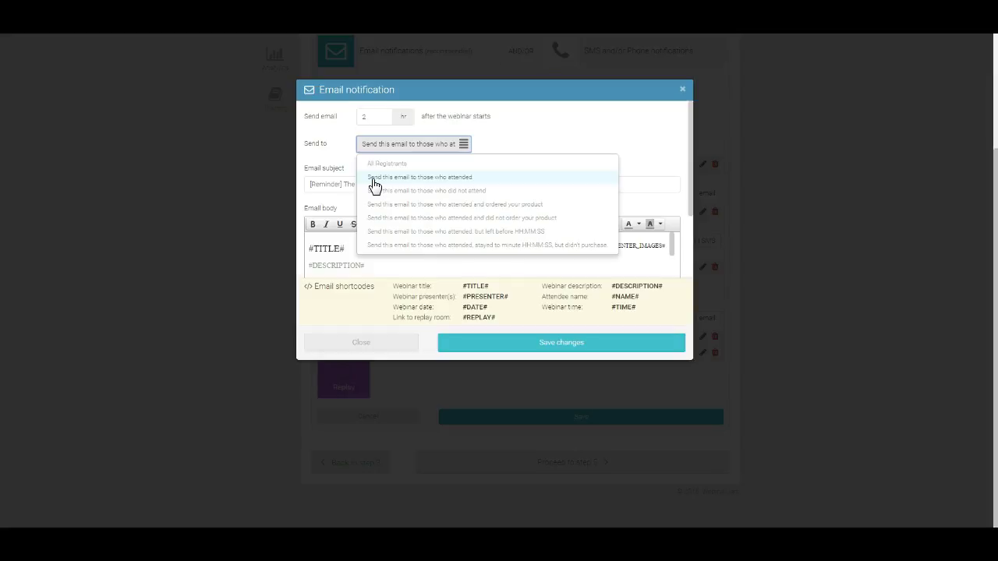
{"action": "left_click", "coordinate": [323, 142]}
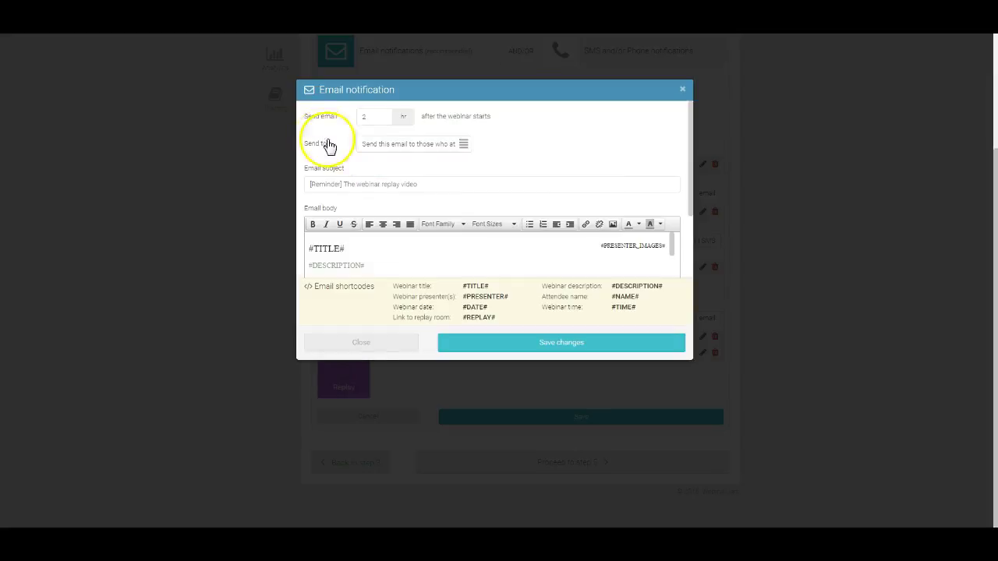
Read the replay email's body through to the PowerLifePro Marketing Funnel link and close the email
{"action": "scroll", "coordinate": [380, 248], "scroll_direction": "down", "scroll_amount": 3}
{"action": "scroll", "coordinate": [380, 248], "scroll_direction": "down", "scroll_amount": 5}
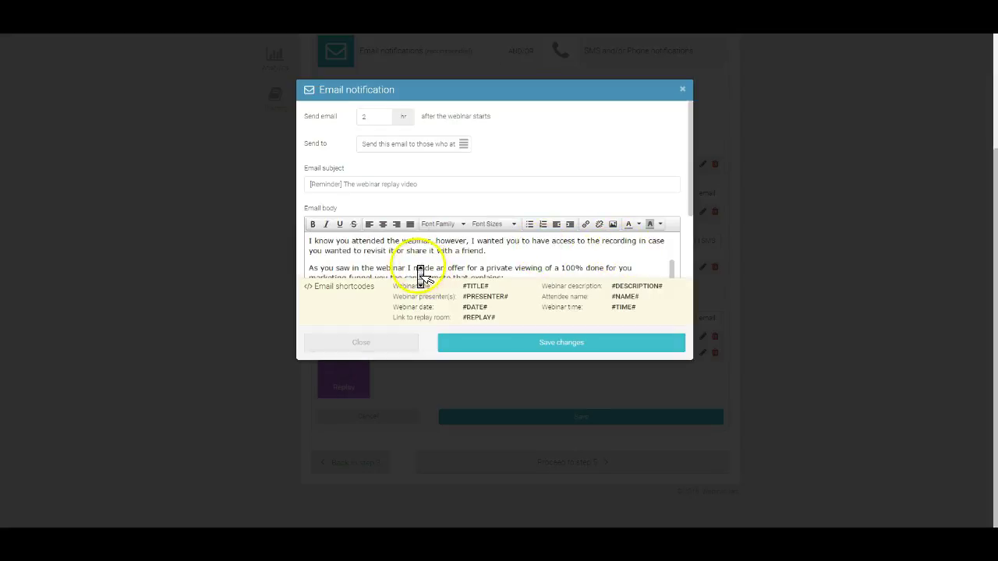
{"action": "scroll", "coordinate": [420, 274], "scroll_direction": "down", "scroll_amount": 5}
{"action": "scroll", "coordinate": [419, 275], "scroll_direction": "up", "scroll_amount": 4}
{"action": "scroll", "coordinate": [419, 274], "scroll_direction": "down", "scroll_amount": 4}
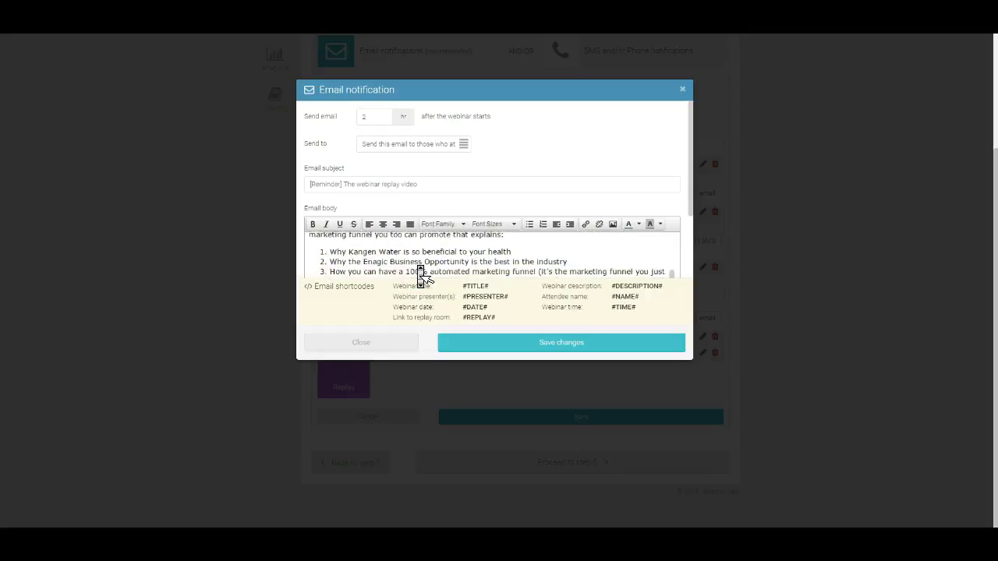
{"action": "scroll", "coordinate": [421, 277], "scroll_direction": "down", "scroll_amount": 3}
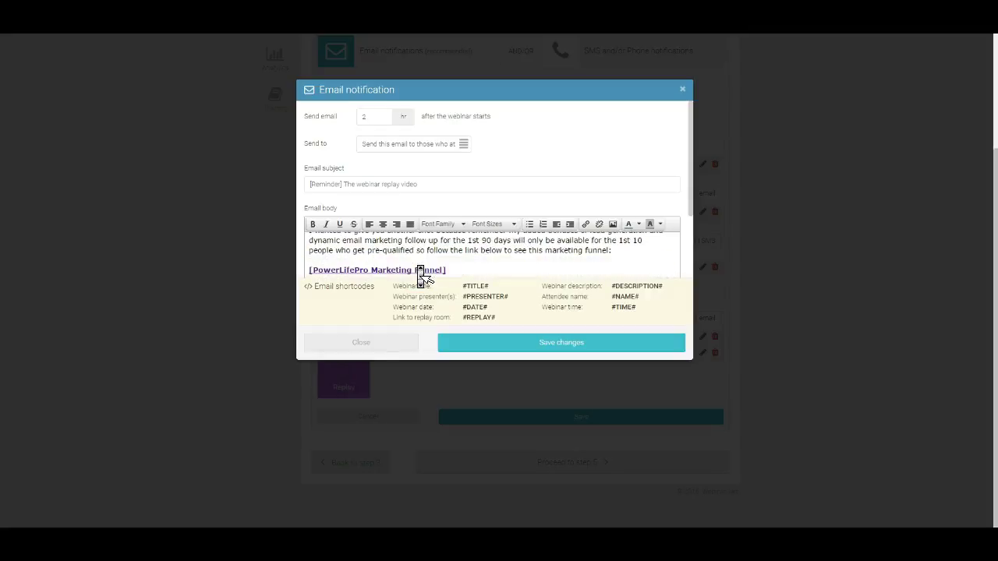
{"action": "left_click", "coordinate": [453, 276]}
{"action": "left_click", "coordinate": [478, 343]}
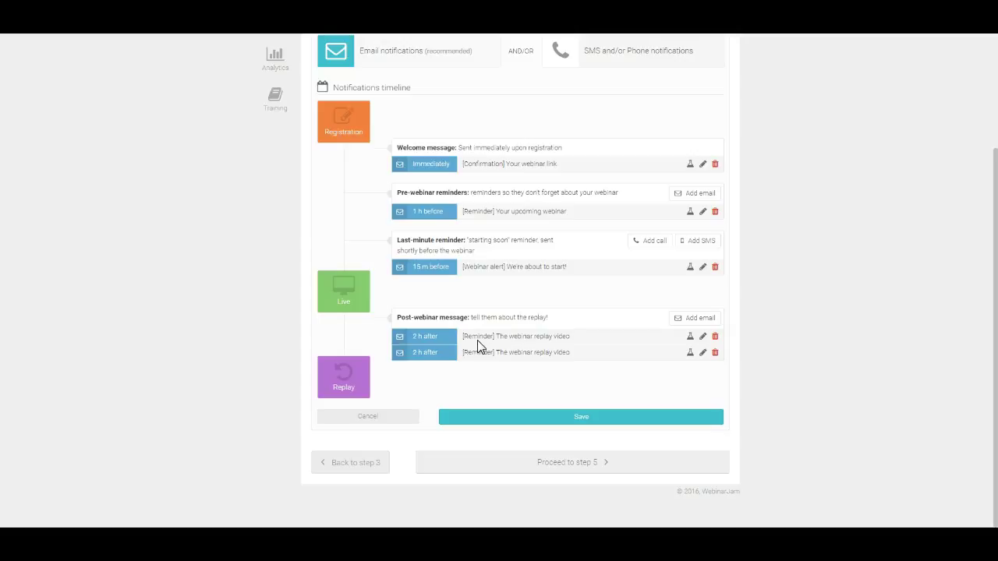
Save the webinar notifications and proceed to the integrations stage
{"action": "left_click", "coordinate": [481, 419]}
{"action": "left_click", "coordinate": [508, 306]}
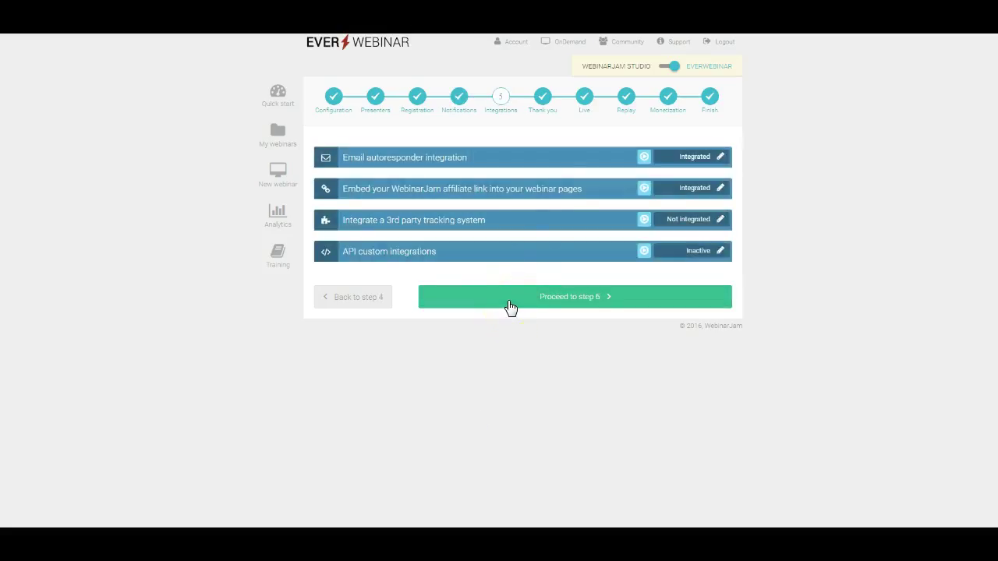
Open the email autoresponder integration and examine the available providers, including Infusionsoft and ActiveCampaign
{"action": "left_click", "coordinate": [721, 158]}
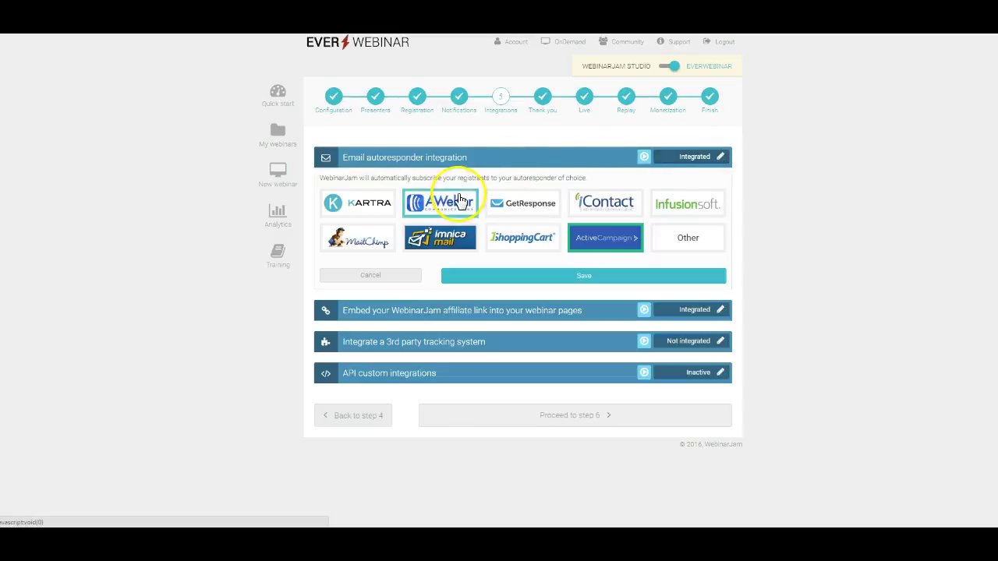
{"action": "mouse_move", "coordinate": [575, 261]}
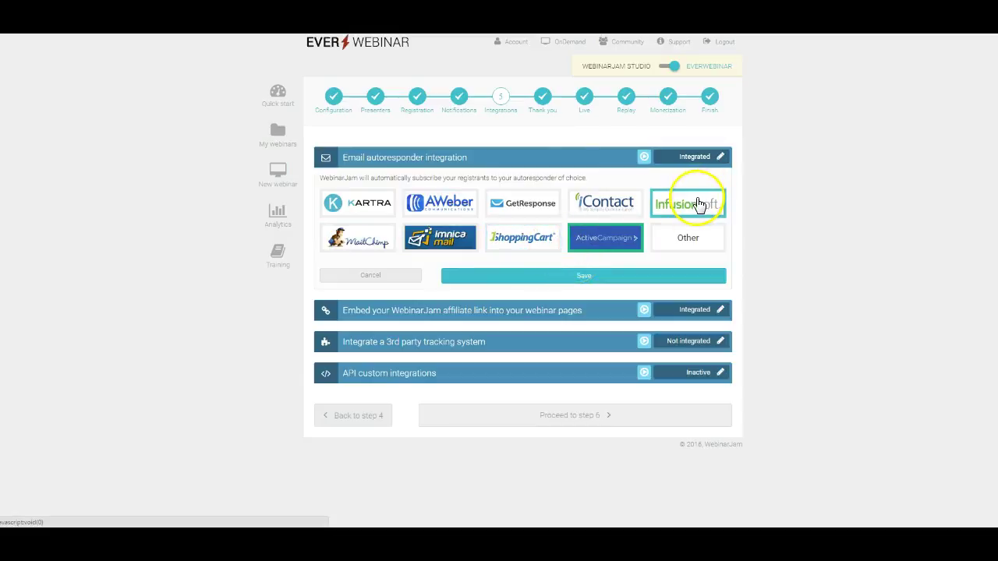
{"action": "mouse_move", "coordinate": [628, 242]}
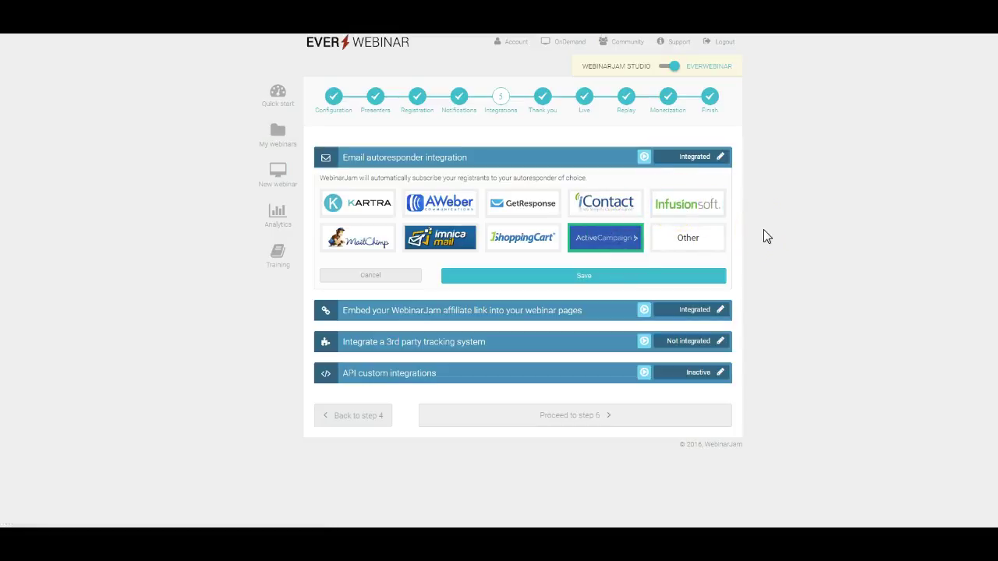
{"action": "left_click", "coordinate": [711, 209]}
{"action": "left_click", "coordinate": [628, 238]}
{"action": "left_click", "coordinate": [774, 231]}
{"action": "mouse_move", "coordinate": [635, 241]}
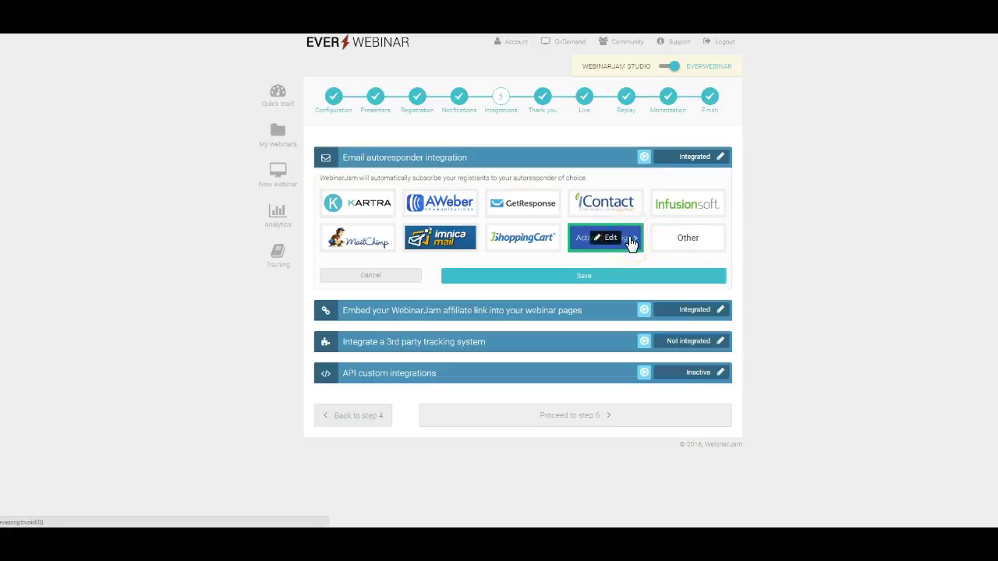
{"action": "left_click", "coordinate": [755, 249]}
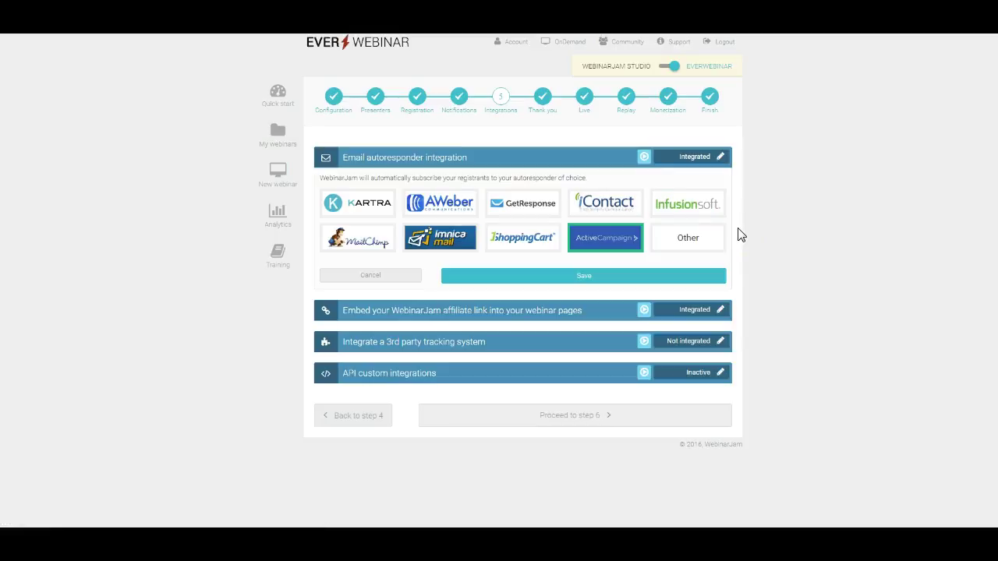
{"action": "mouse_move", "coordinate": [624, 249]}
Open the ActiveCampaign integration, review its API connection fields and mailing list choices, and cancel out of it
{"action": "left_click", "coordinate": [613, 238]}
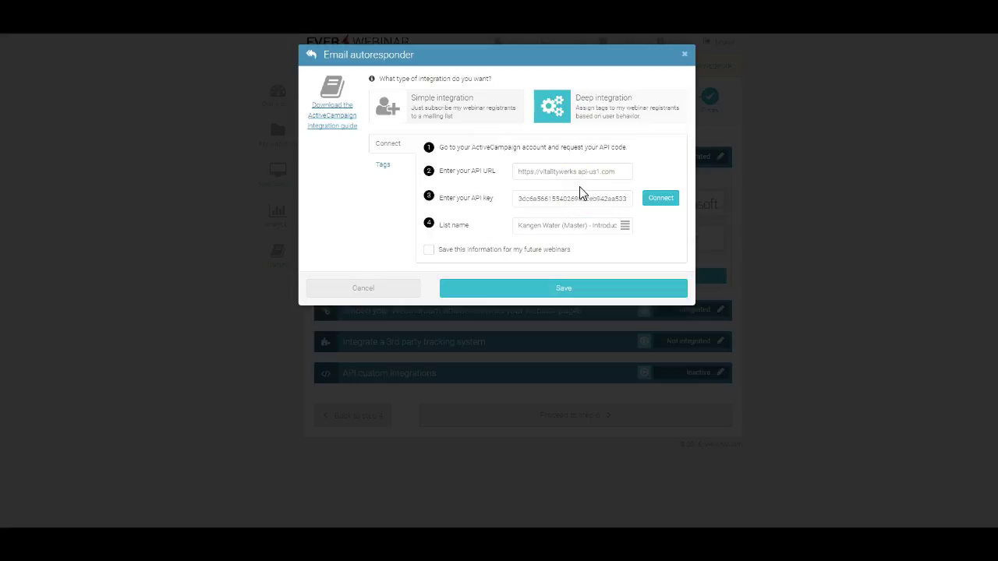
{"action": "left_click", "coordinate": [606, 173]}
{"action": "left_click", "coordinate": [629, 227]}
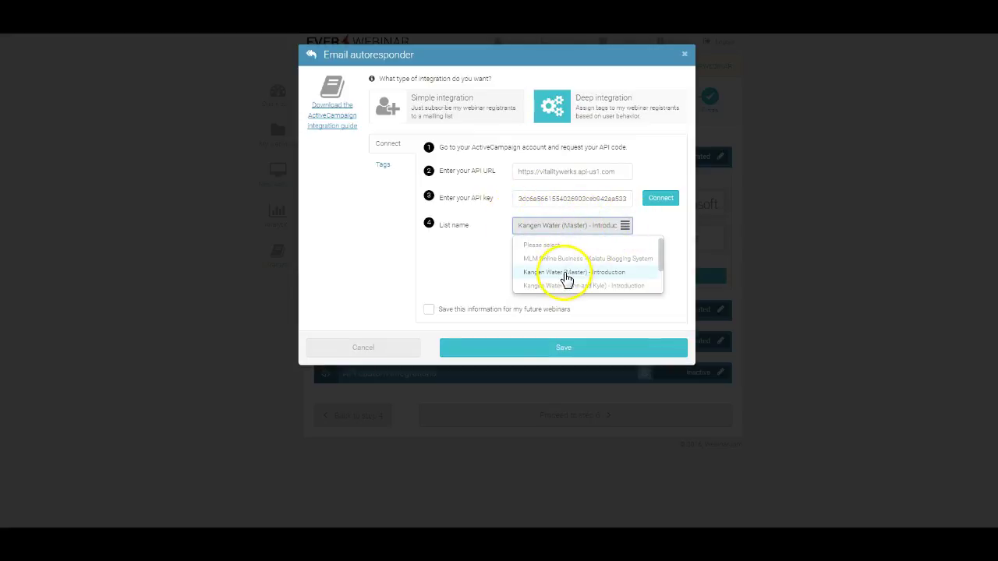
{"action": "left_click", "coordinate": [486, 287]}
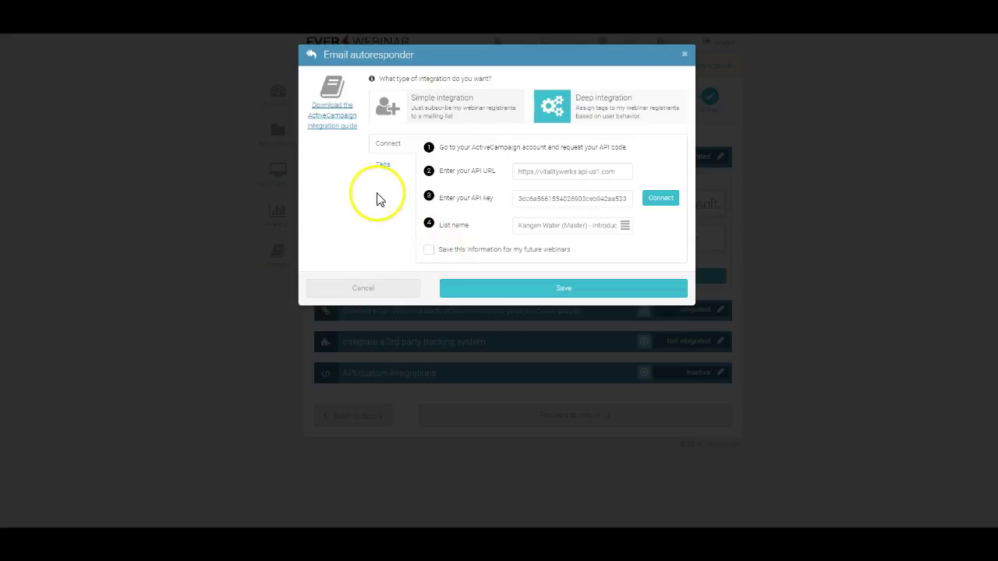
{"action": "left_click", "coordinate": [370, 289]}
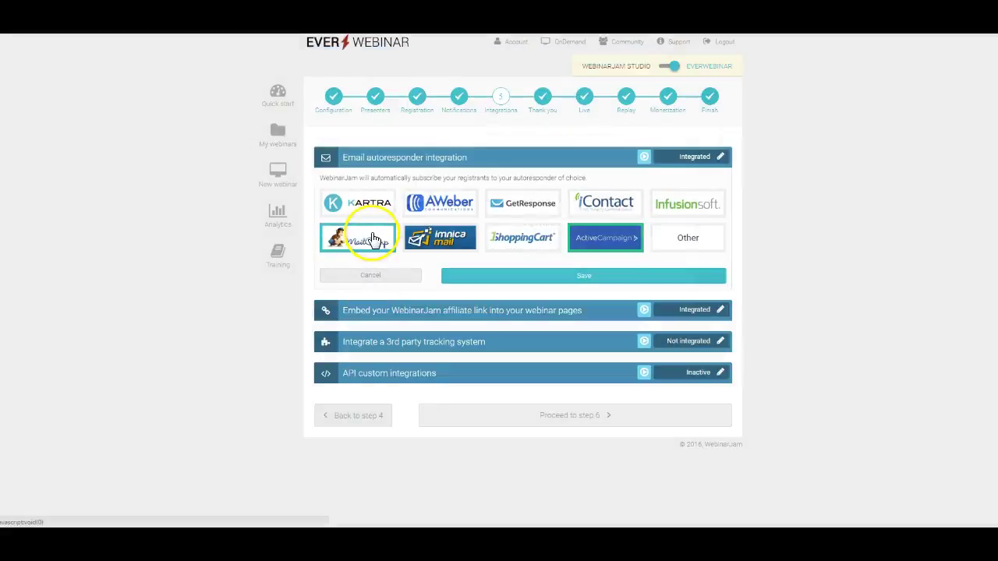
Open the AWeber integration to view its autoresponder code field, and cancel out of it
{"action": "left_click", "coordinate": [372, 239]}
{"action": "left_click", "coordinate": [403, 204]}
{"action": "left_click", "coordinate": [461, 206]}
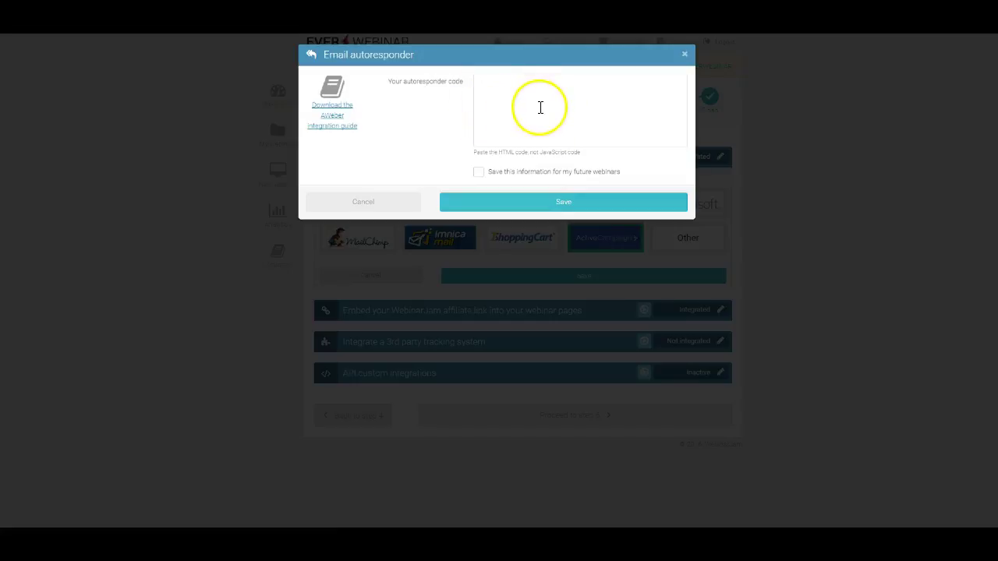
{"action": "left_click", "coordinate": [397, 206]}
Open the ActiveCampaign integration and compare its simple and deep integration settings, ending on deep integration
{"action": "left_click", "coordinate": [602, 238]}
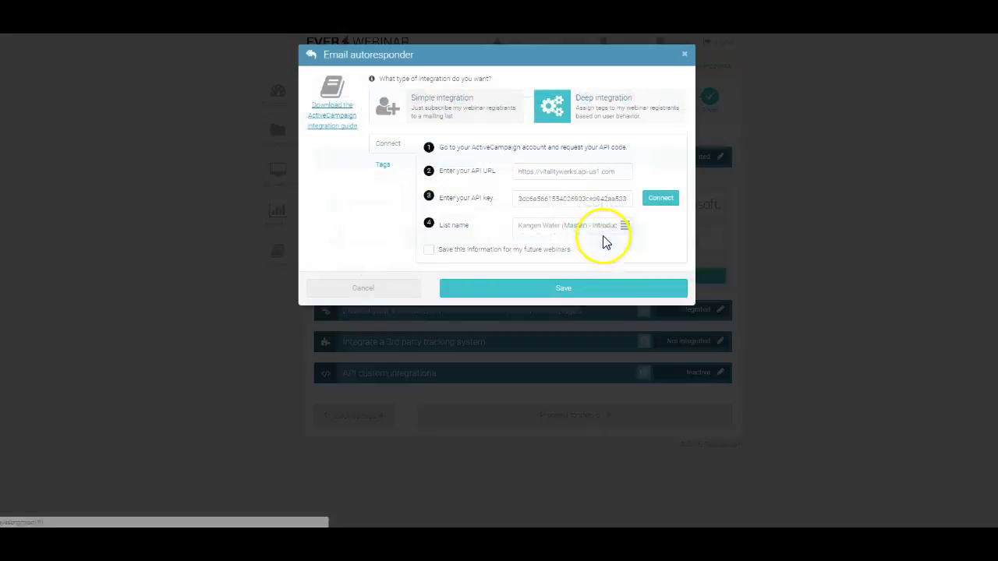
{"action": "left_click", "coordinate": [387, 170]}
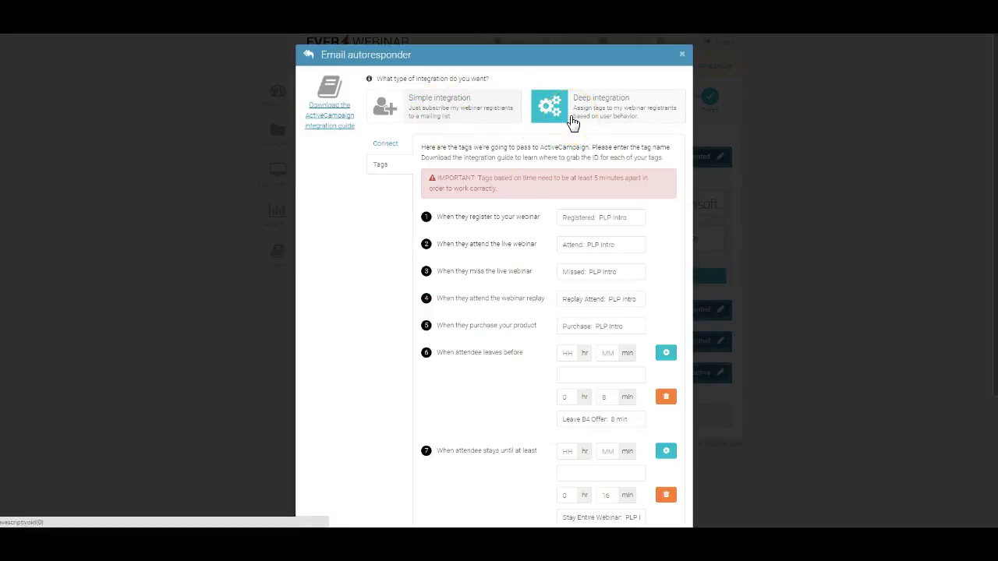
{"action": "left_click", "coordinate": [507, 109]}
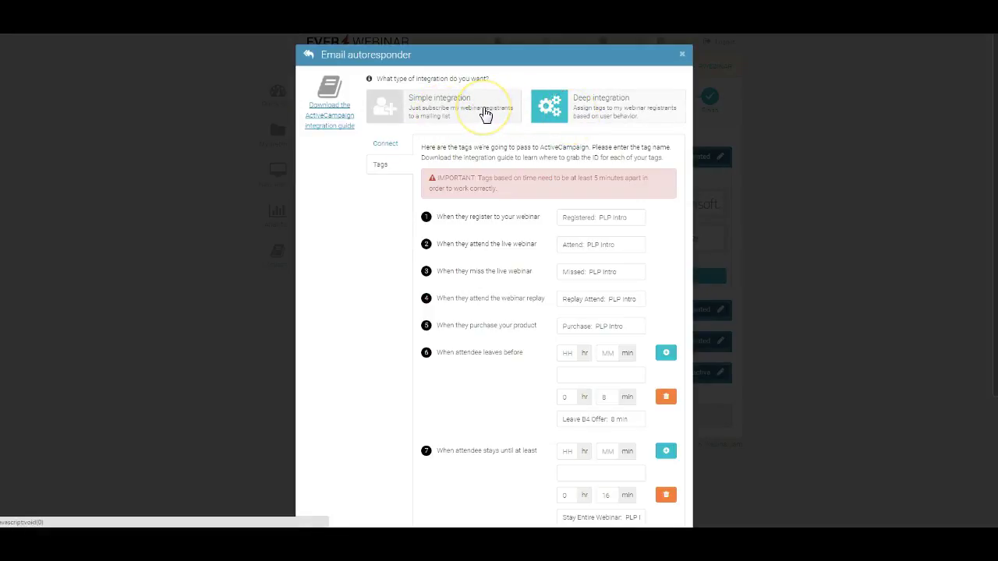
{"action": "left_click", "coordinate": [438, 120]}
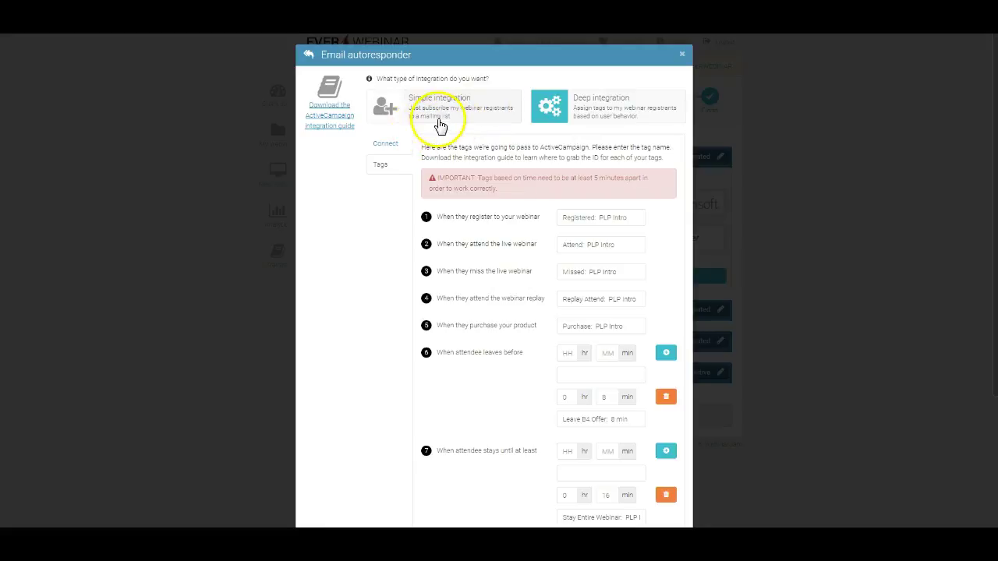
{"action": "left_click", "coordinate": [394, 149]}
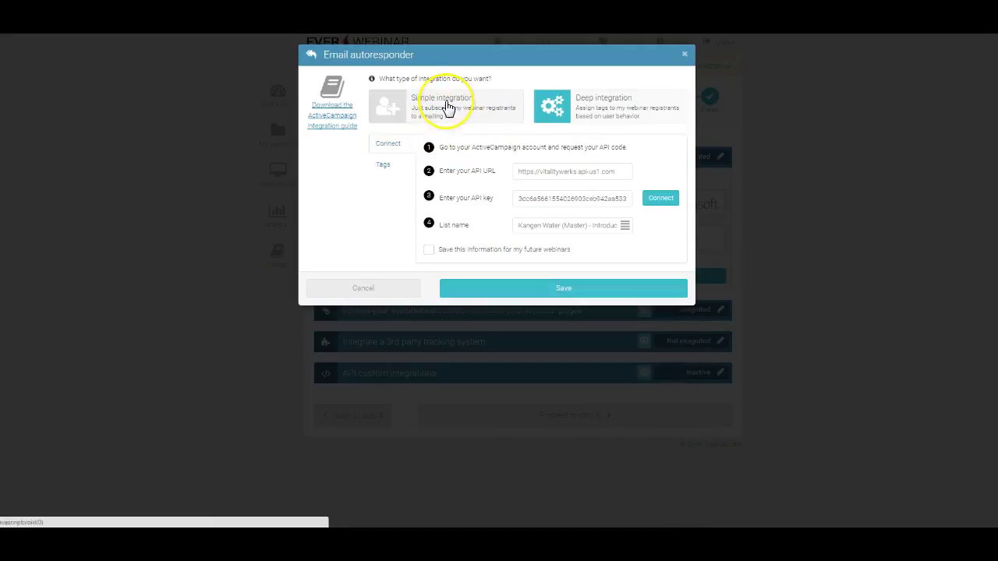
{"action": "left_click", "coordinate": [447, 107]}
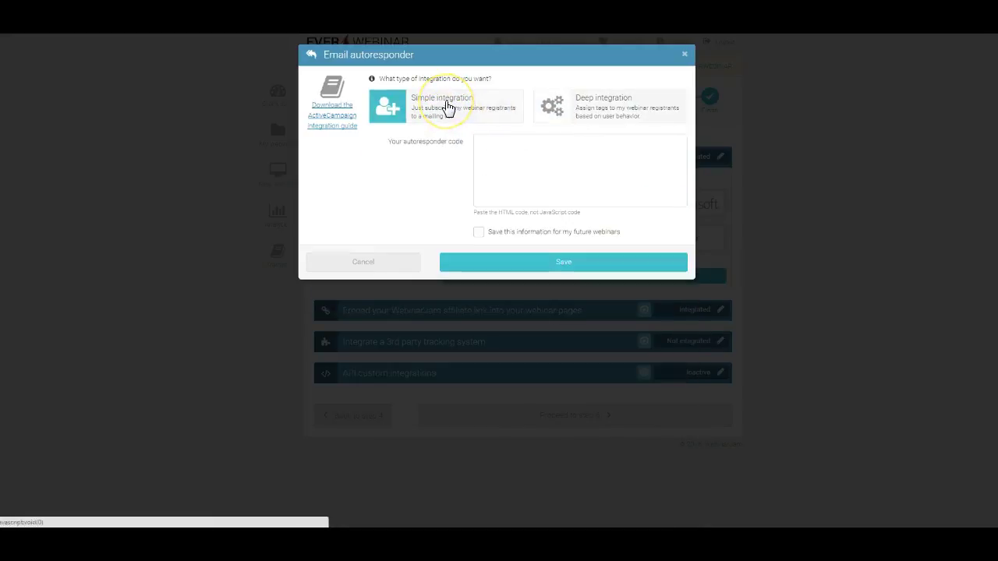
{"action": "left_click", "coordinate": [609, 105]}
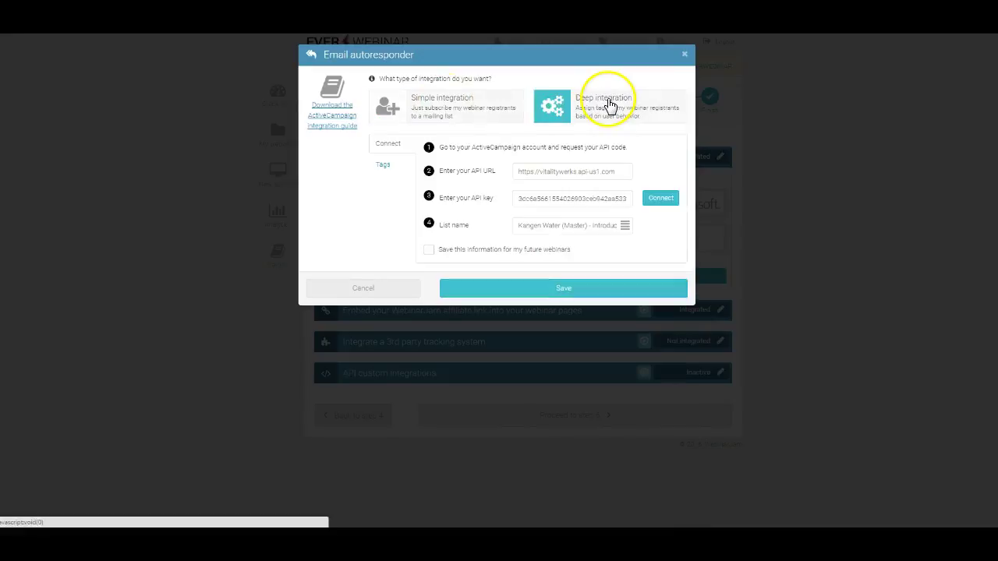
Examine the ActiveCampaign tags assigned for registering, attending, missing, watching the replay and purchasing
{"action": "left_click", "coordinate": [386, 166]}
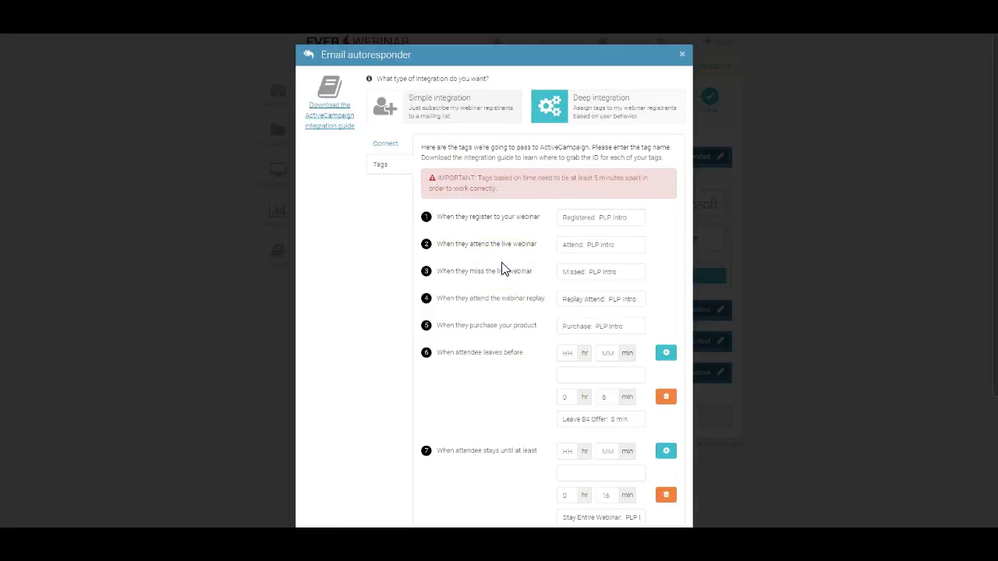
{"action": "scroll", "coordinate": [503, 269], "scroll_direction": "down", "scroll_amount": 3}
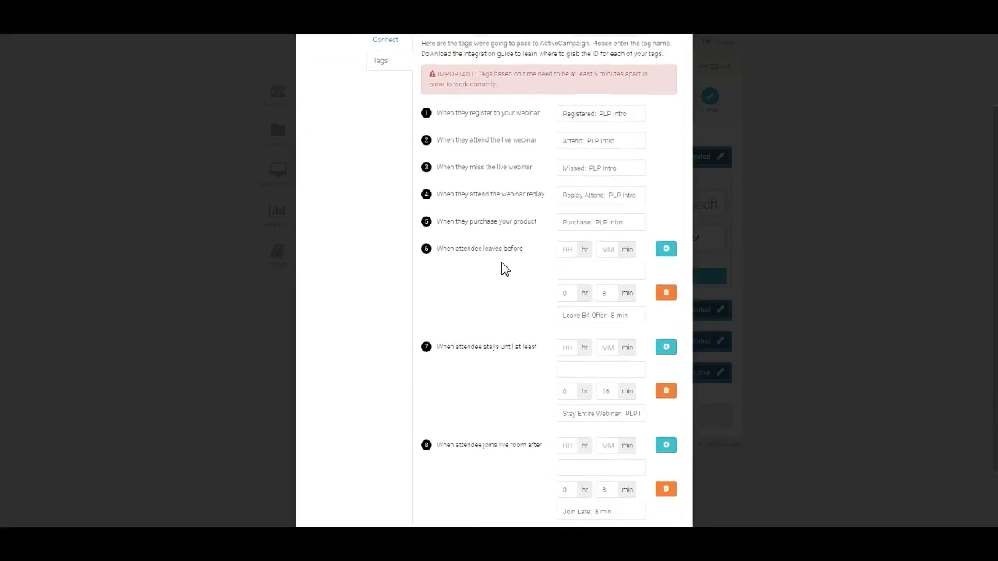
{"action": "scroll", "coordinate": [503, 269], "scroll_direction": "up", "scroll_amount": 2}
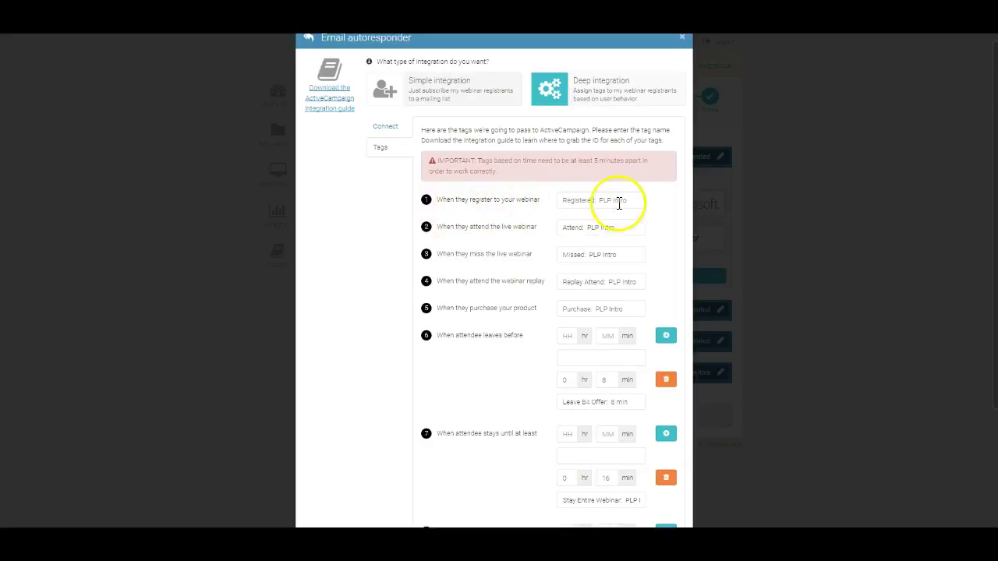
{"action": "left_click_drag", "start_coordinate": [631, 201], "coordinate": [546, 207]}
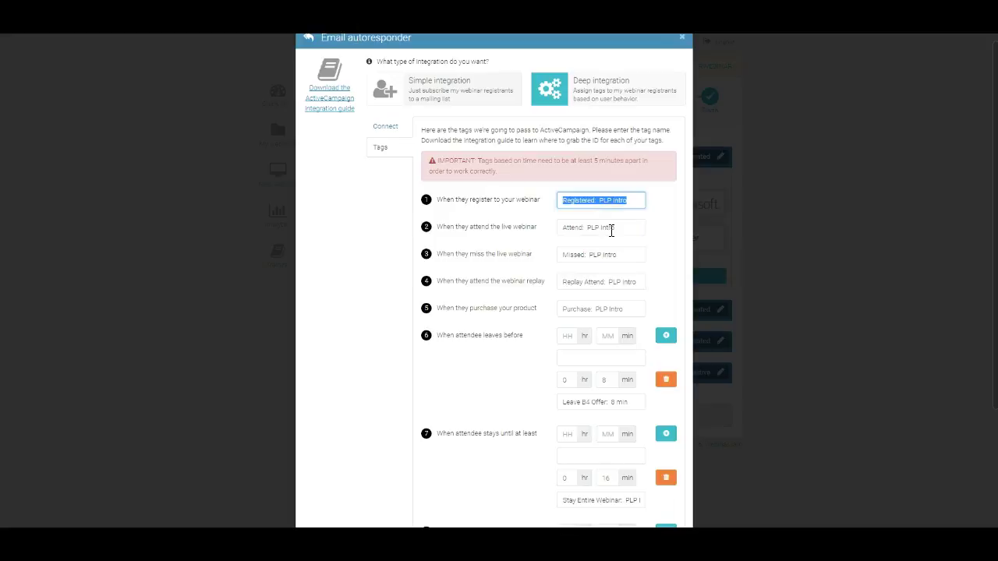
{"action": "right_click", "coordinate": [642, 283]}
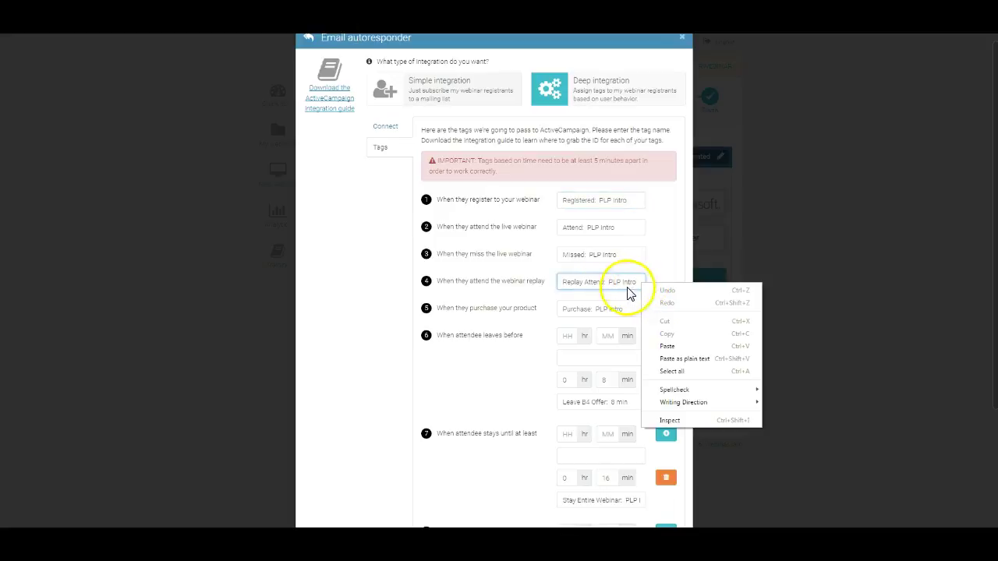
{"action": "left_click", "coordinate": [635, 281]}
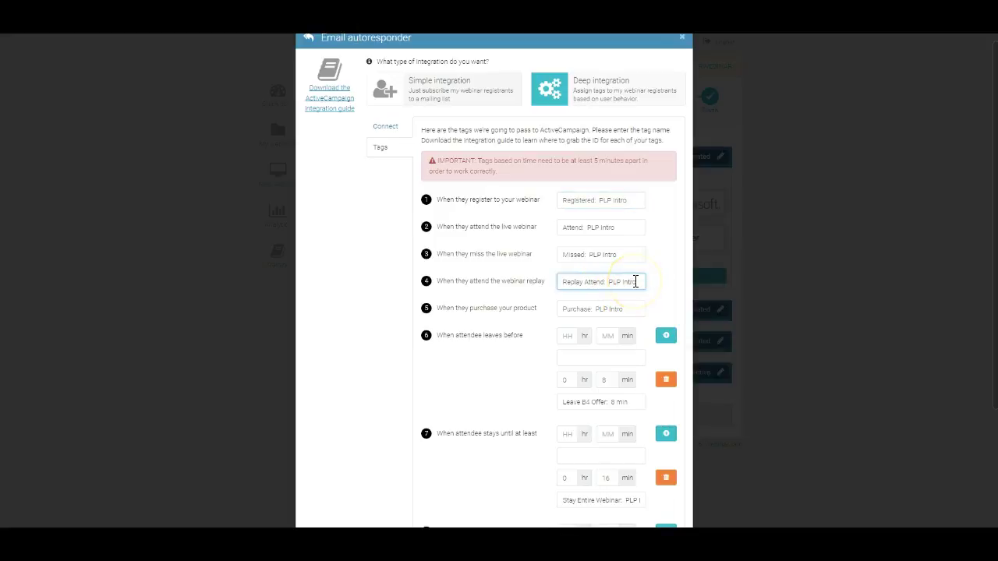
{"action": "type", "text": "offe"}
{"action": "key", "text": "BackSpace"}
{"action": "key", "text": "BackSpace"}
{"action": "key", "text": "BackSpace"}
{"action": "key", "text": "BackSpace"}
{"action": "key", "text": "BackSpace"}
Review the time-based tags for leaving early, staying and joining late, and save the ActiveCampaign integration
{"action": "scroll", "coordinate": [448, 349], "scroll_direction": "down", "scroll_amount": 2}
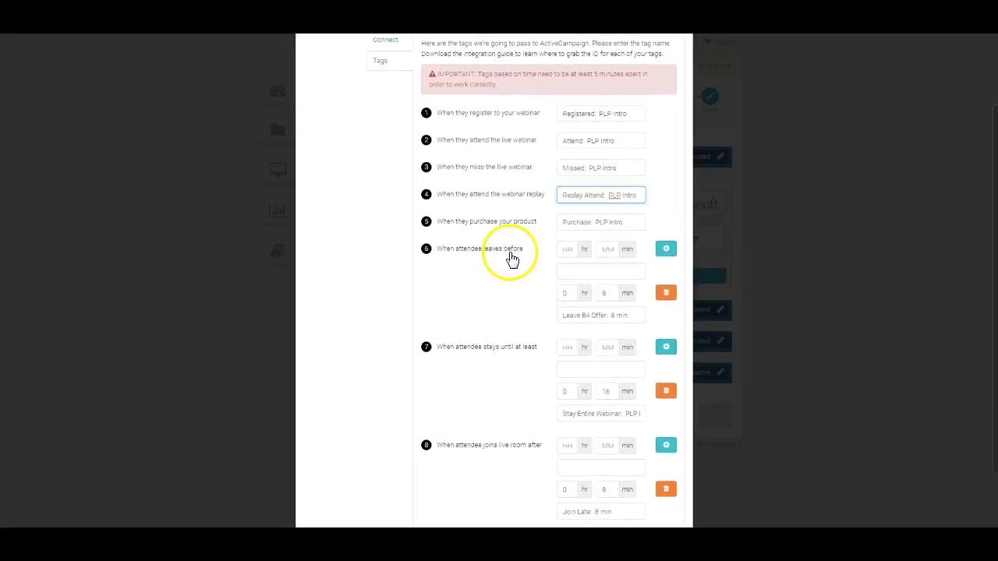
{"action": "left_click", "coordinate": [568, 249]}
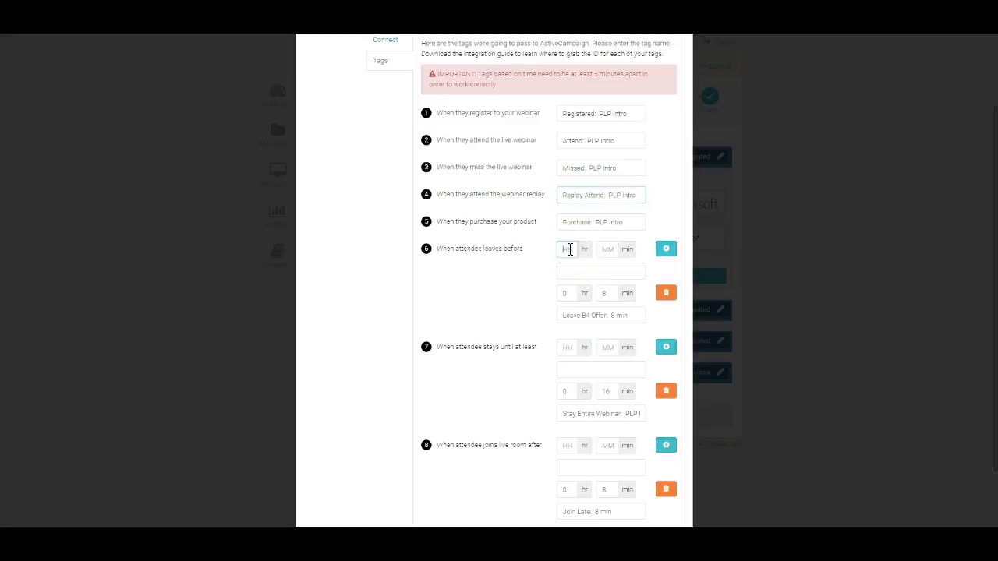
{"action": "left_click", "coordinate": [609, 250]}
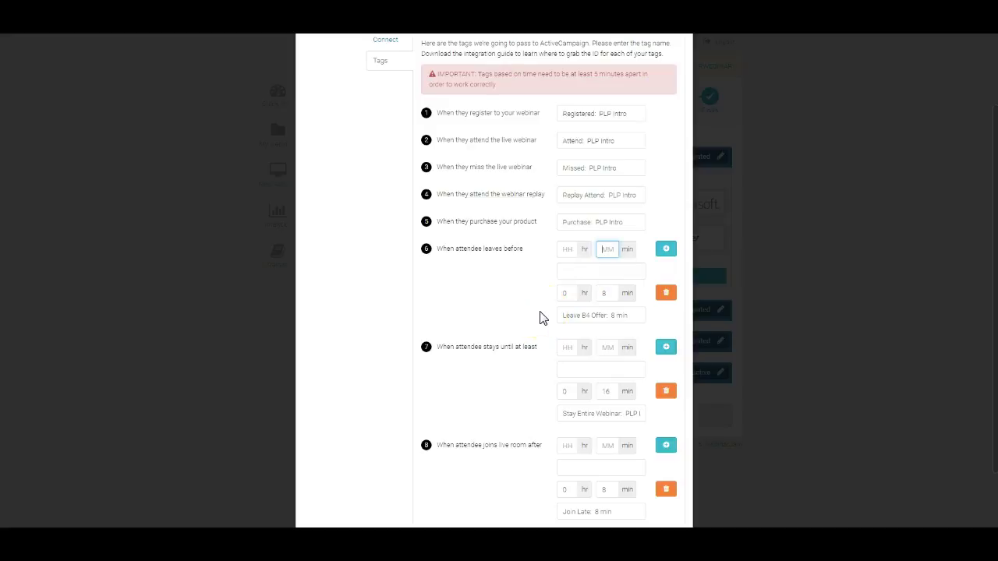
{"action": "scroll", "coordinate": [540, 319], "scroll_direction": "down", "scroll_amount": 2}
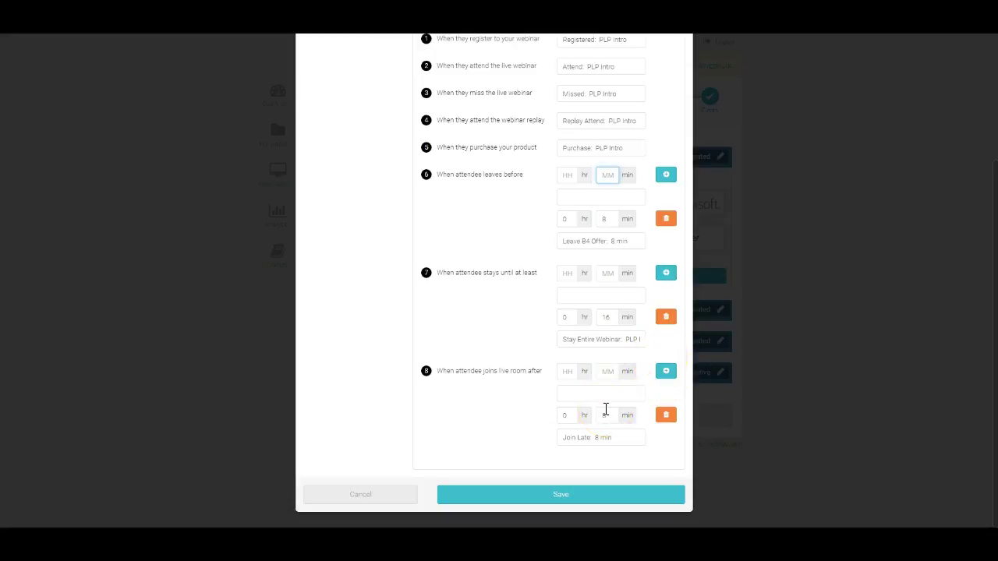
{"action": "left_click", "coordinate": [536, 495]}
Open the AWeber, GetResponse and iContact integrations in turn and save each with an empty autoresponder code
{"action": "left_click", "coordinate": [440, 209]}
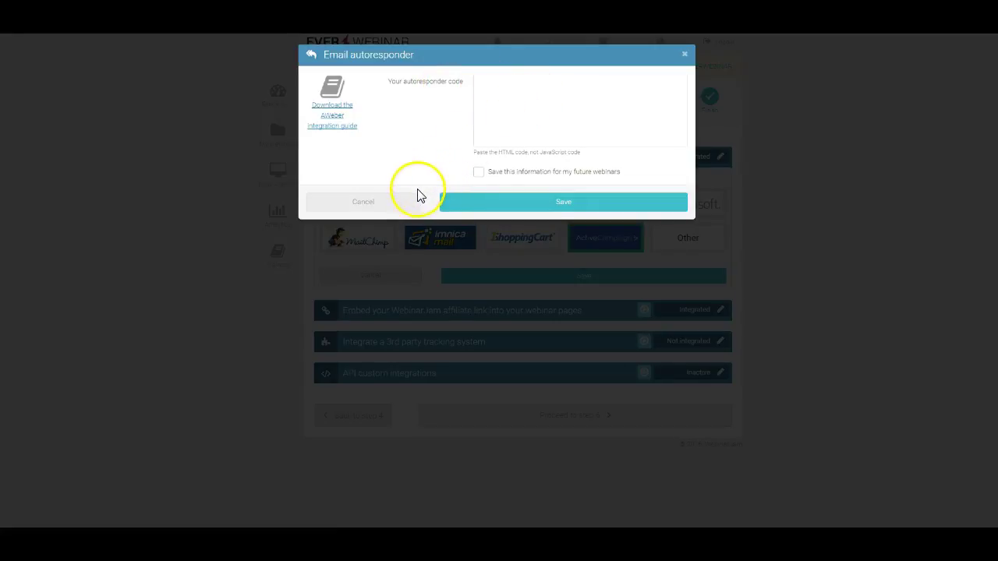
{"action": "left_click", "coordinate": [508, 206]}
{"action": "left_click", "coordinate": [543, 208]}
{"action": "left_click", "coordinate": [540, 208]}
{"action": "left_click", "coordinate": [624, 210]}
{"action": "right_click", "coordinate": [595, 207]}
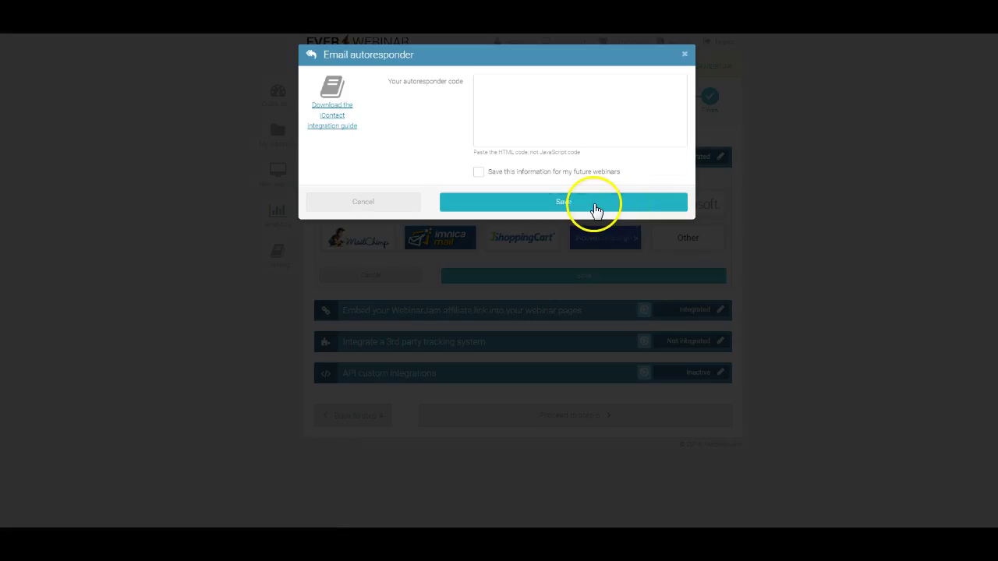
{"action": "left_click", "coordinate": [493, 202]}
{"action": "left_click", "coordinate": [494, 204]}
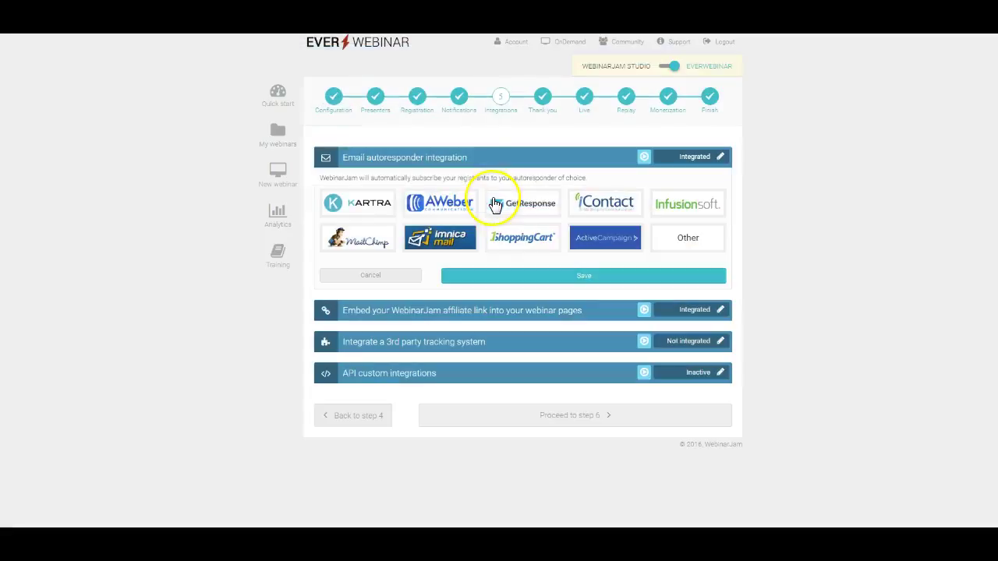
Open the Kartra, ImnicaMail and 1ShoppingCart integrations in turn and save each with an empty autoresponder code
{"action": "left_click", "coordinate": [372, 209]}
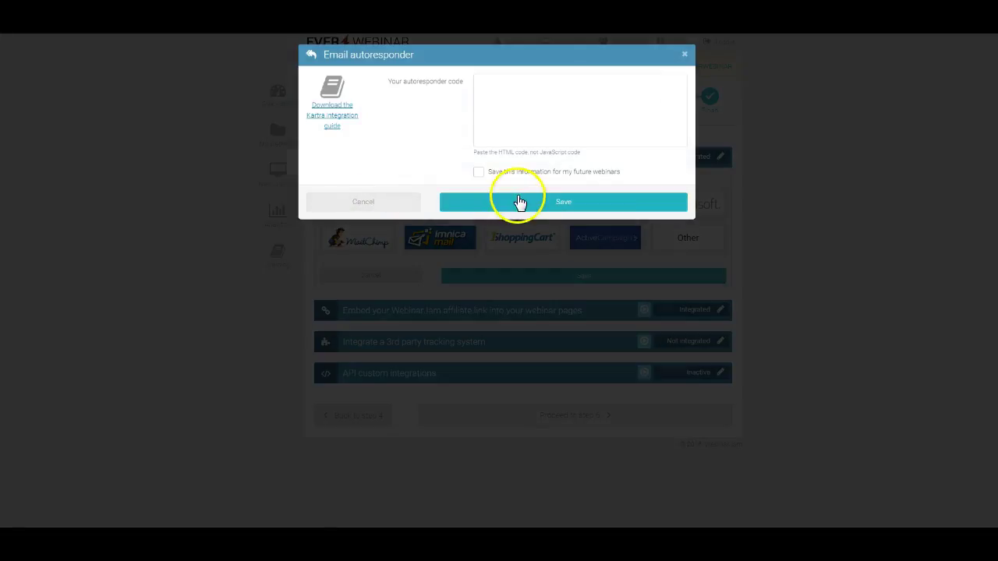
{"action": "left_click", "coordinate": [511, 205]}
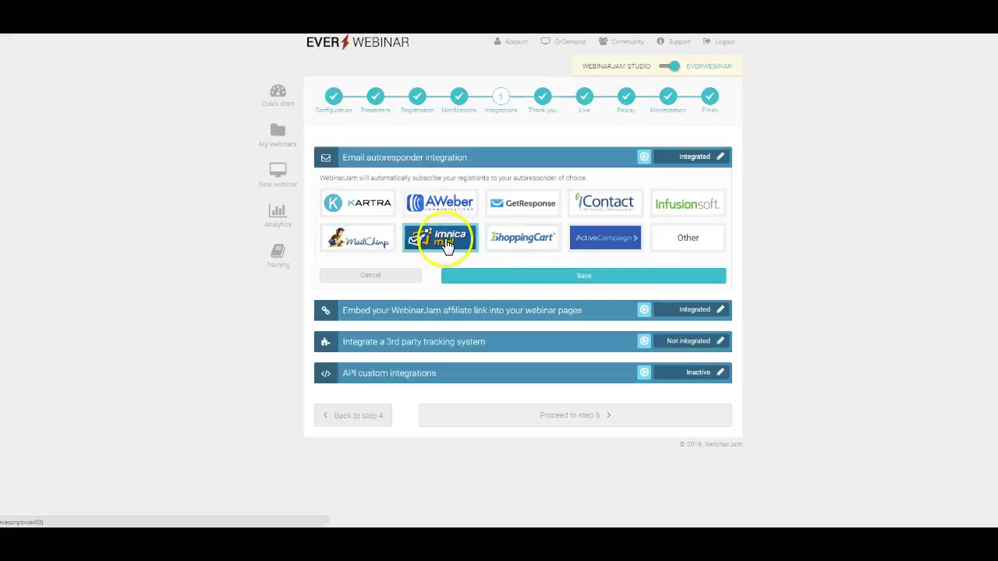
{"action": "left_click", "coordinate": [446, 244]}
{"action": "left_click", "coordinate": [508, 207]}
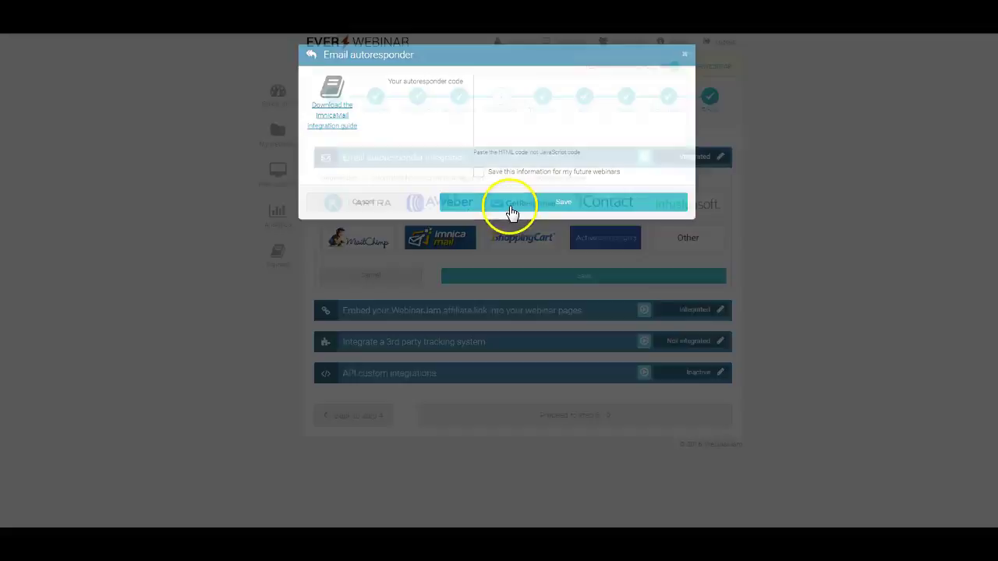
{"action": "left_click", "coordinate": [512, 242]}
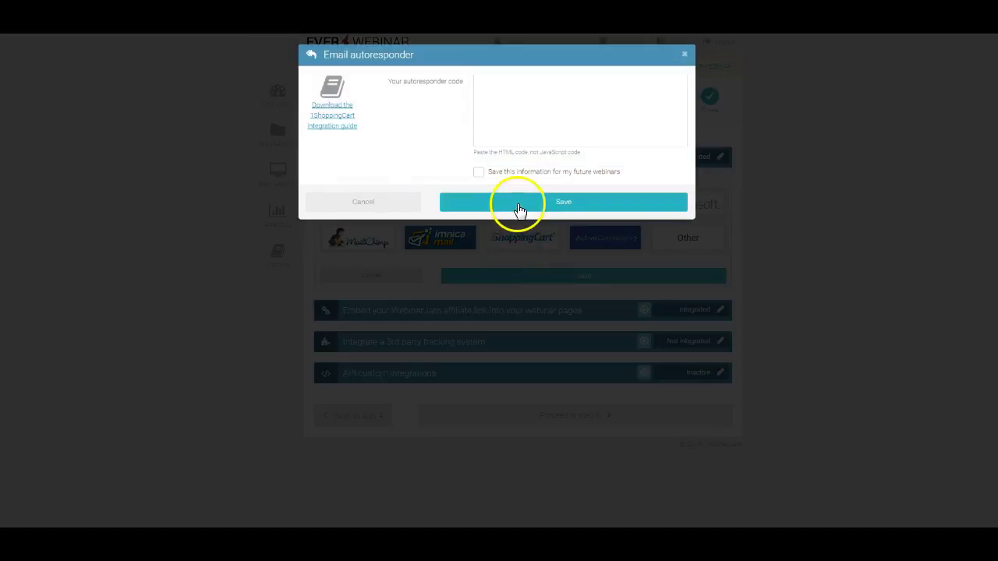
{"action": "left_click", "coordinate": [519, 211]}
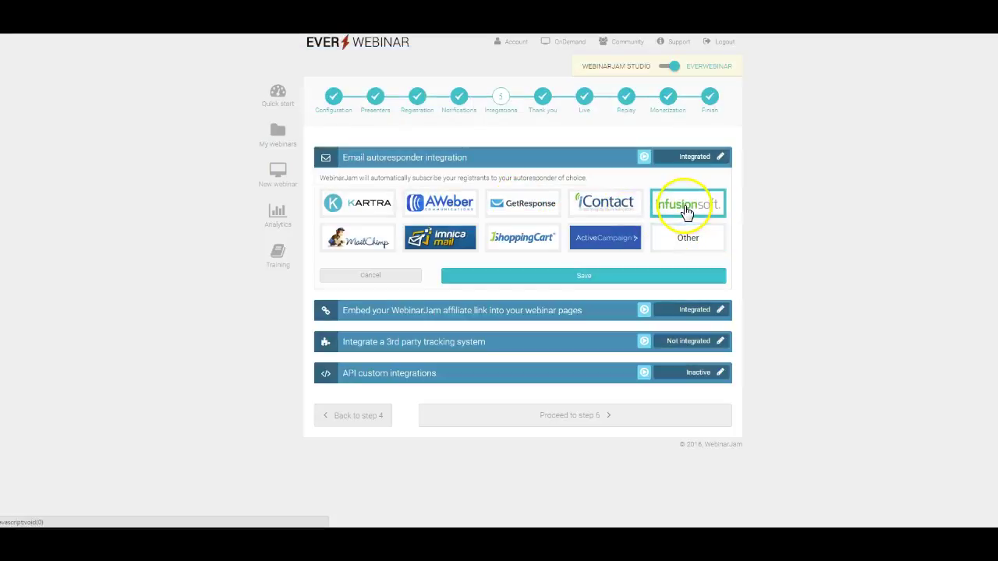
View the Infusionsoft integration types, cancel out of them, and save the email autoresponder integration section
{"action": "left_click", "coordinate": [678, 206]}
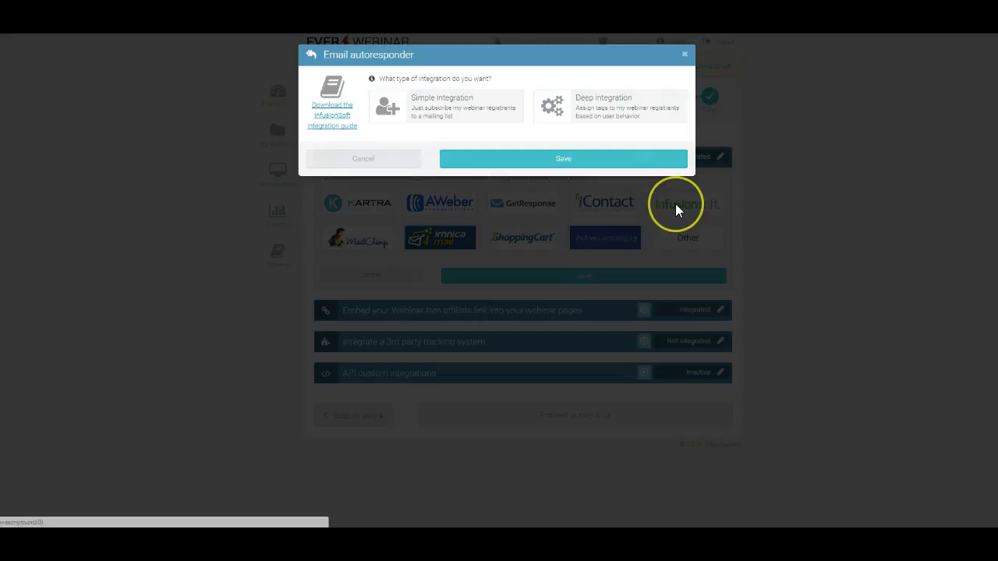
{"action": "left_click", "coordinate": [382, 160]}
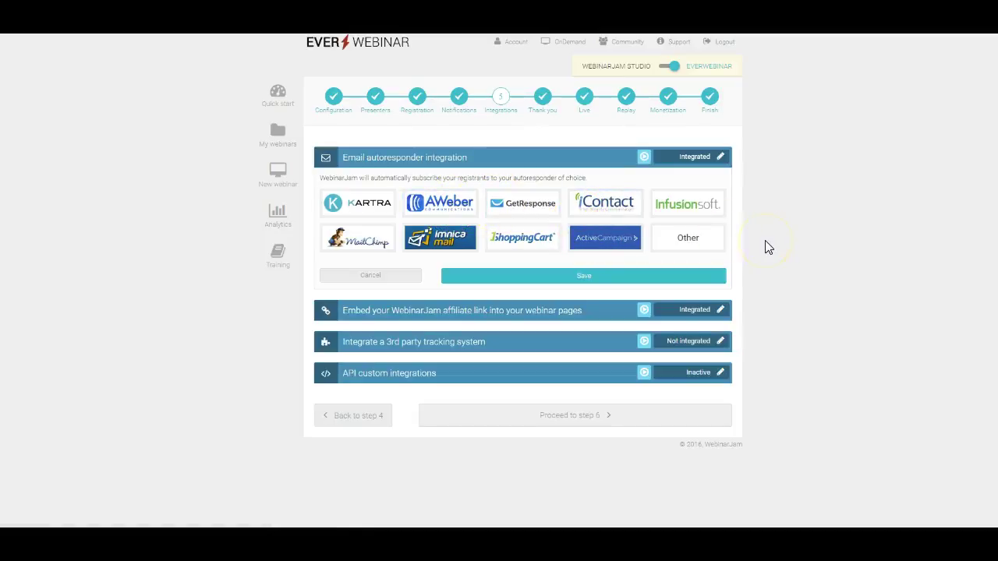
{"action": "left_click", "coordinate": [646, 281]}
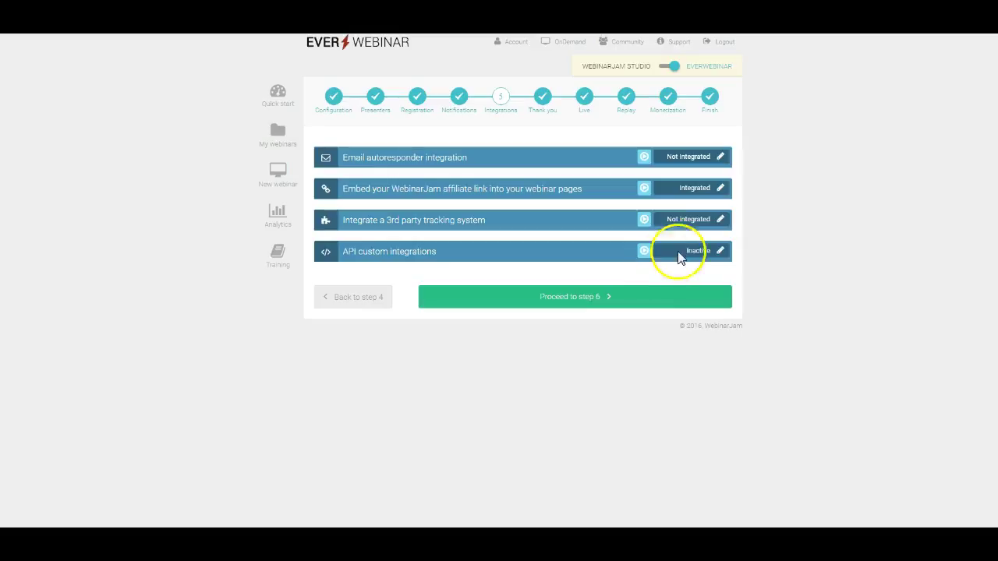
View the WebinarJam affiliate link settings with the DealGuardian username field, and cancel out of them
{"action": "left_click", "coordinate": [720, 191]}
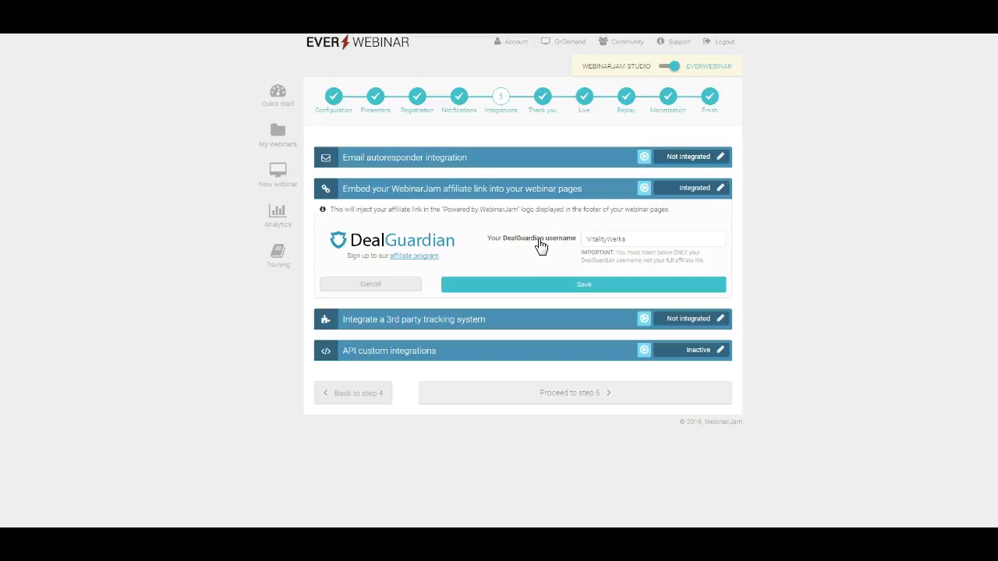
{"action": "left_click", "coordinate": [380, 284]}
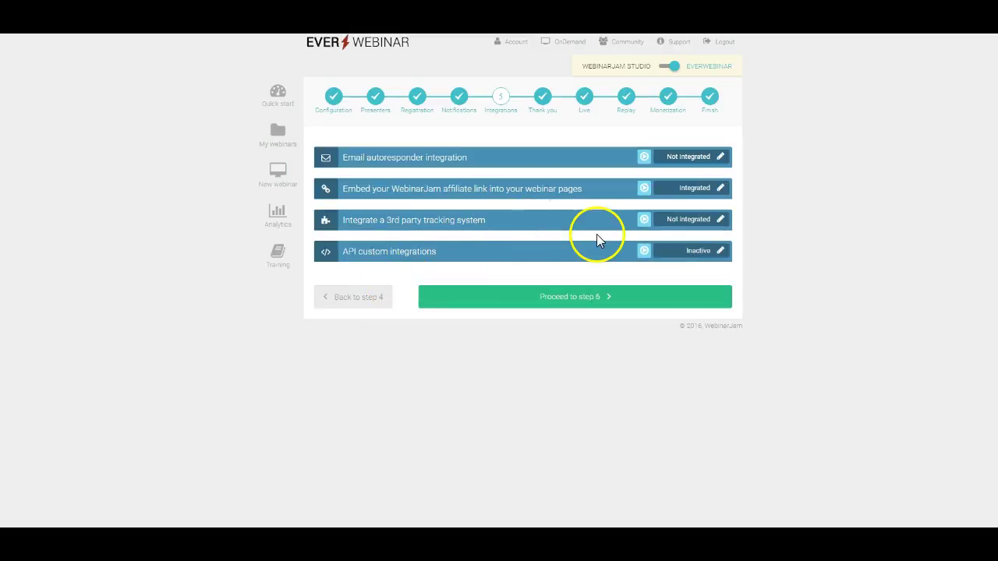
Review the third-party tracking options, including Facebook retargeting and conversion tracking, and save the section without enabling any
{"action": "left_click", "coordinate": [720, 220]}
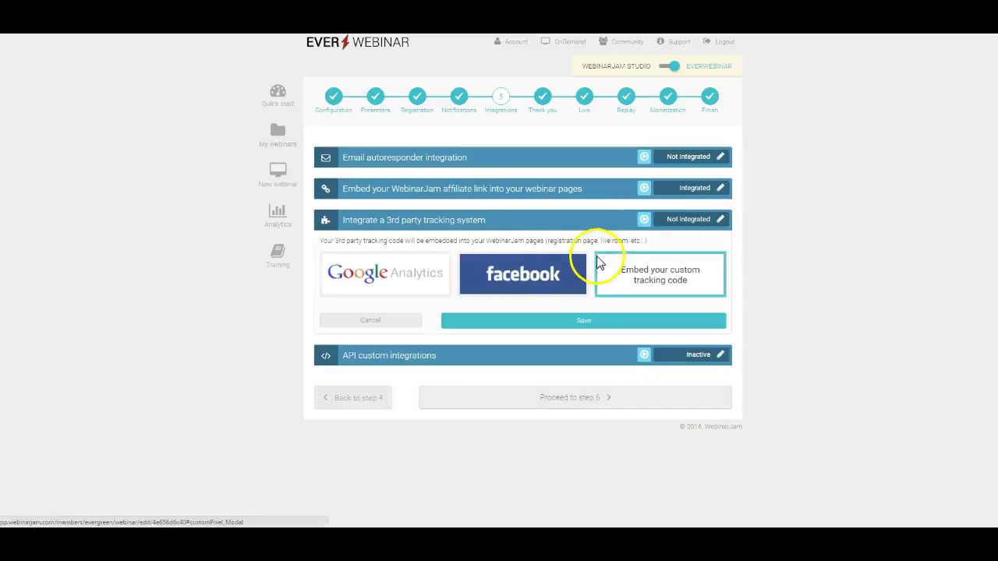
{"action": "left_click", "coordinate": [535, 274]}
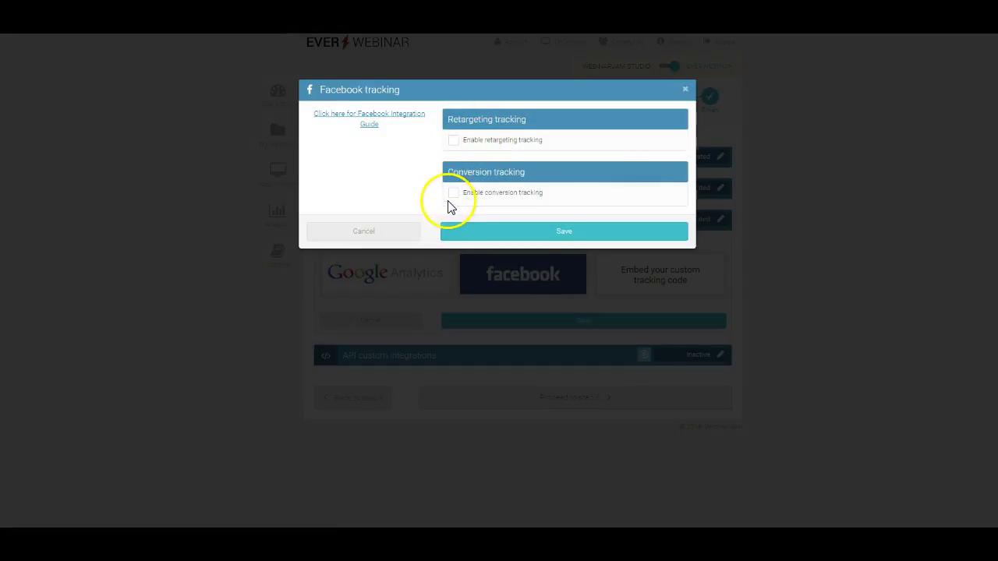
{"action": "left_click", "coordinate": [383, 232]}
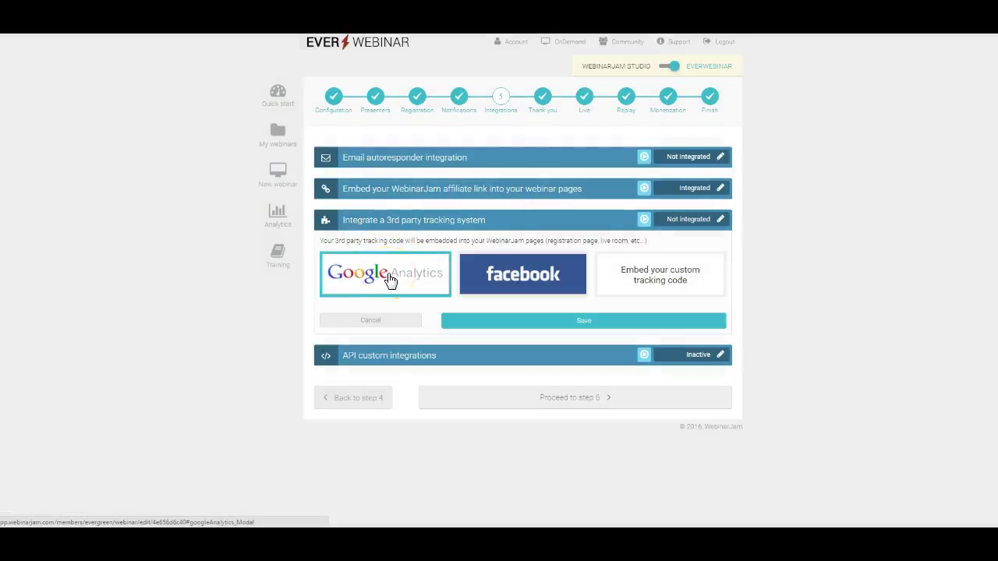
{"action": "left_click", "coordinate": [556, 321]}
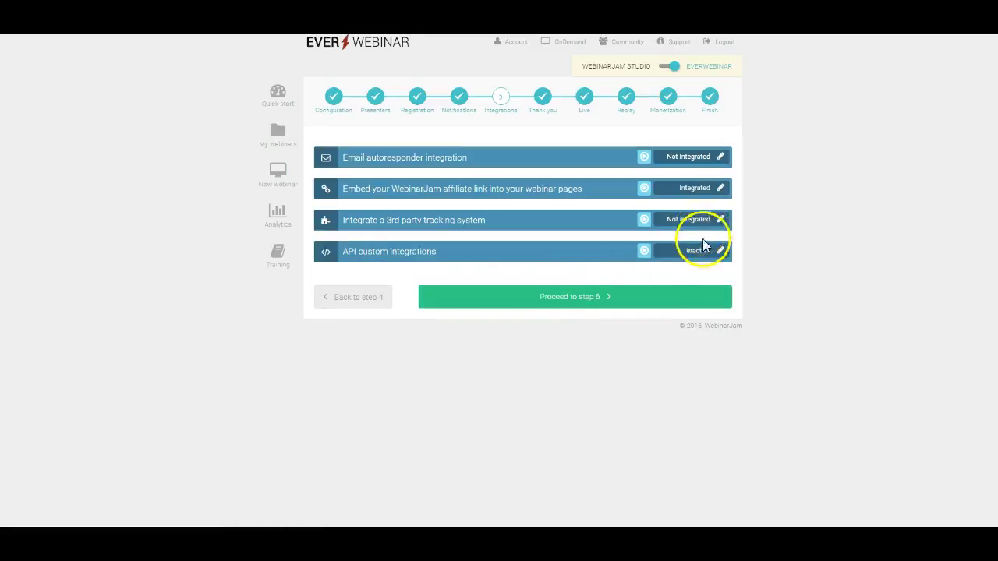
Activate the API custom integrations by saving the section, and reopen it to view the credentials before cancelling out
{"action": "left_click", "coordinate": [721, 253]}
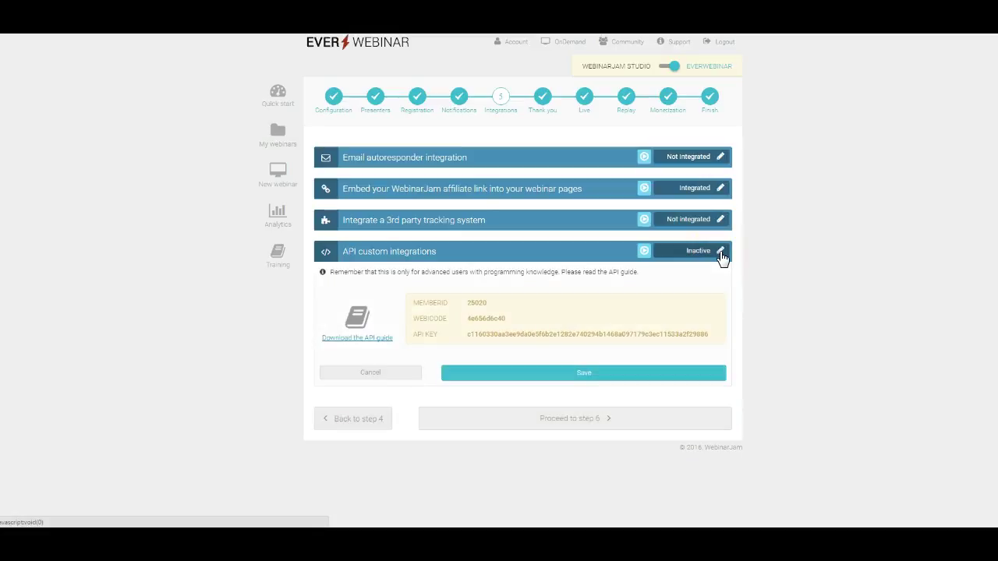
{"action": "left_click", "coordinate": [602, 374]}
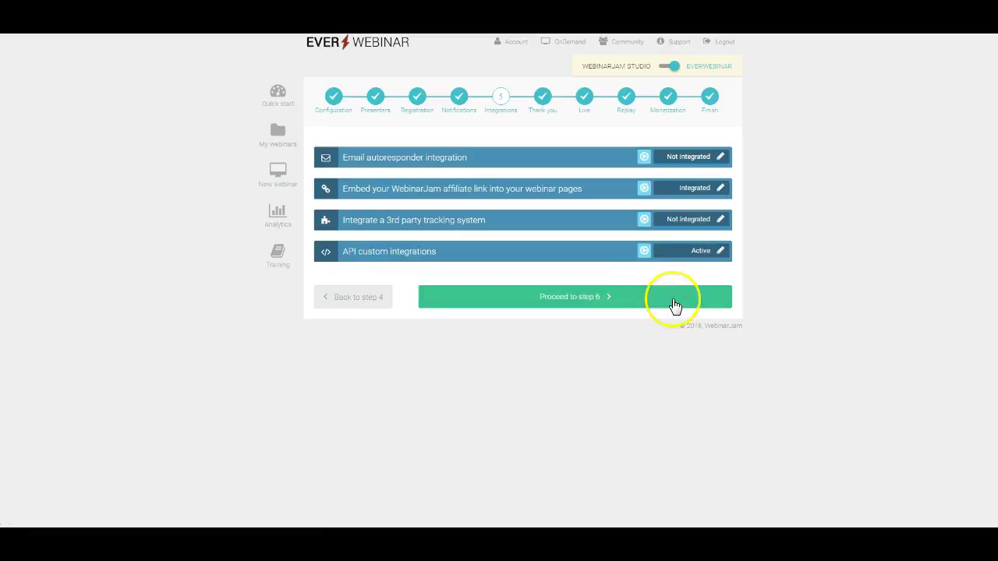
{"action": "left_click", "coordinate": [721, 251]}
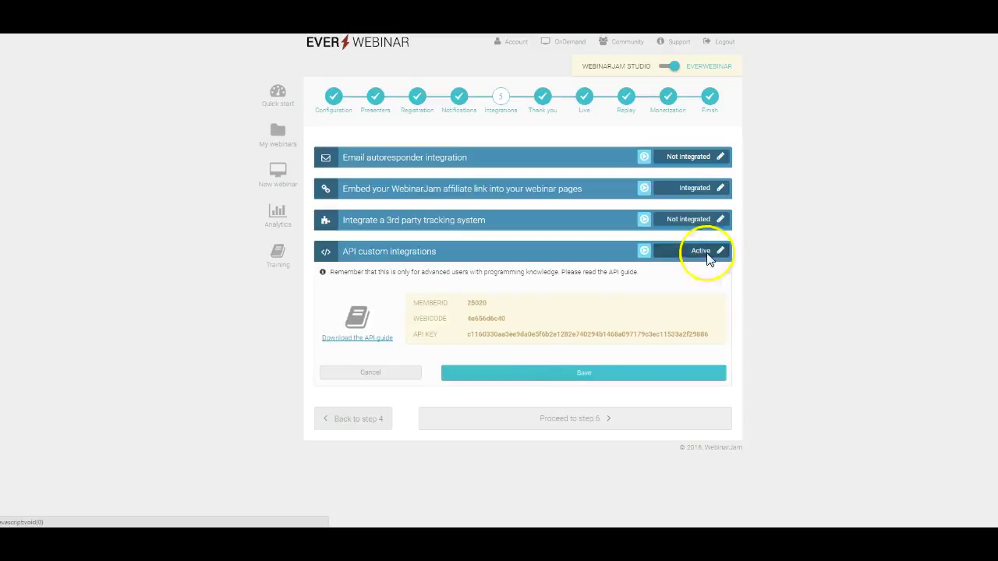
{"action": "left_click", "coordinate": [395, 377]}
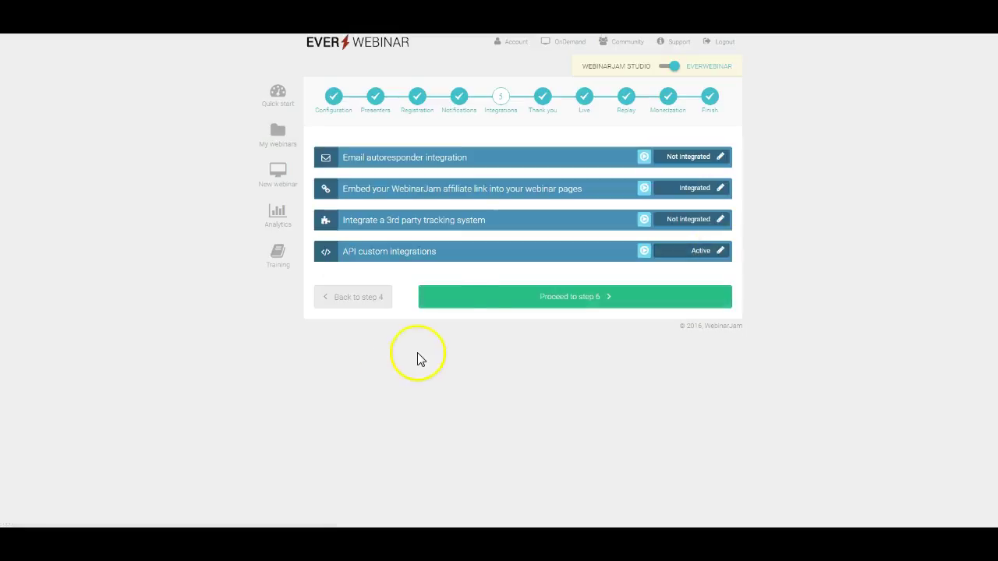
Proceed to the Thank you step and save its custom video and custom text message sections with both left empty
{"action": "left_click", "coordinate": [528, 292]}
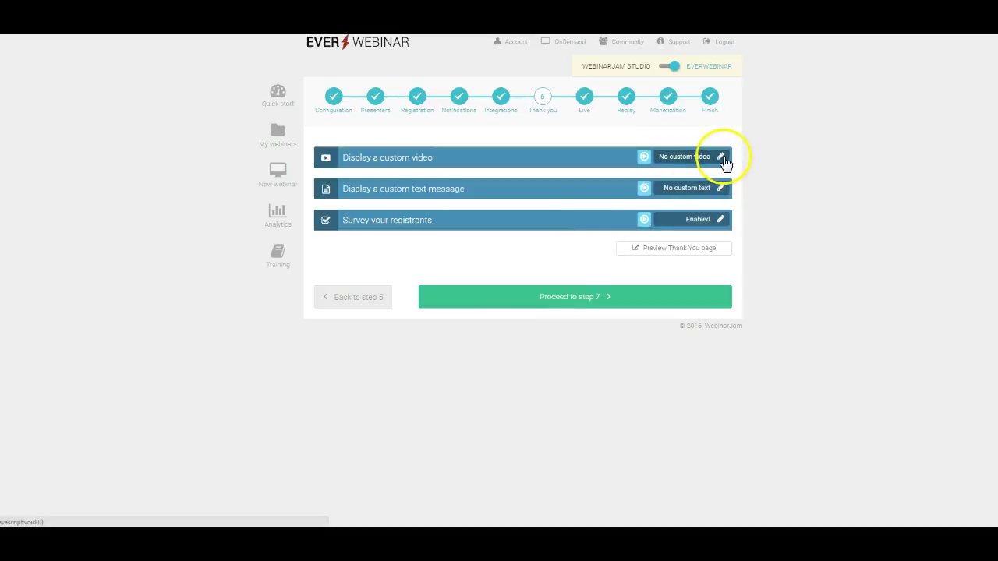
{"action": "left_click", "coordinate": [723, 159]}
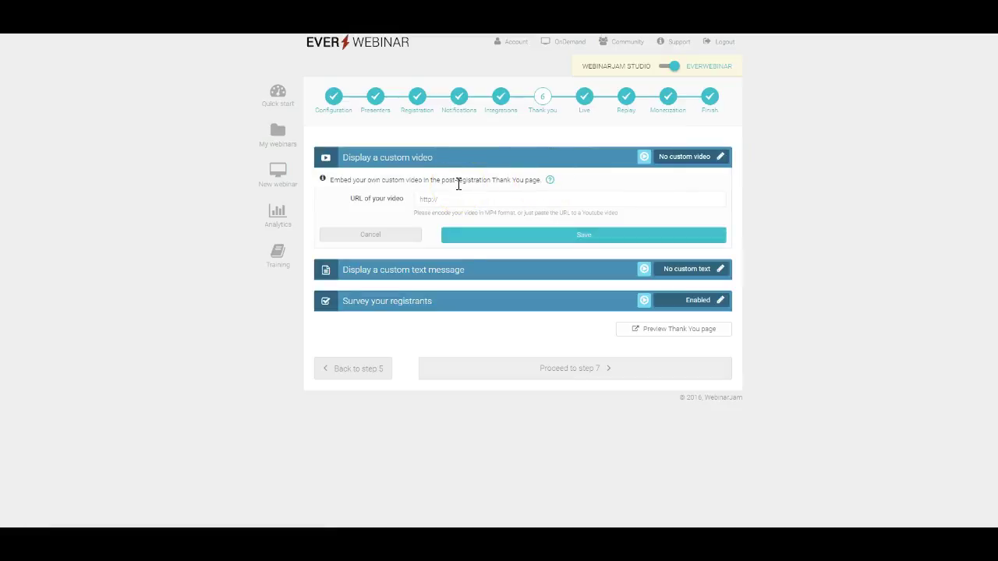
{"action": "left_click", "coordinate": [577, 234]}
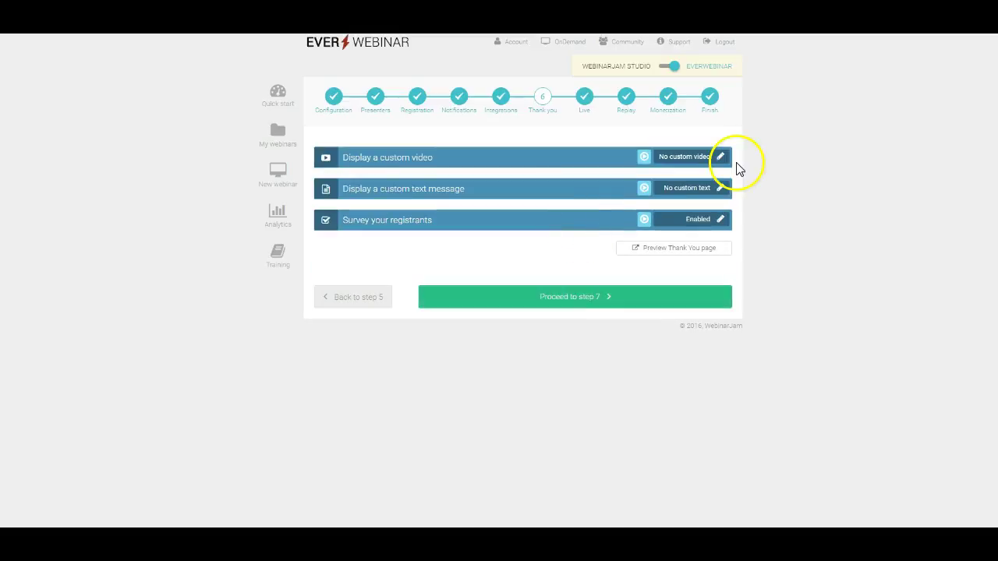
{"action": "left_click", "coordinate": [717, 158]}
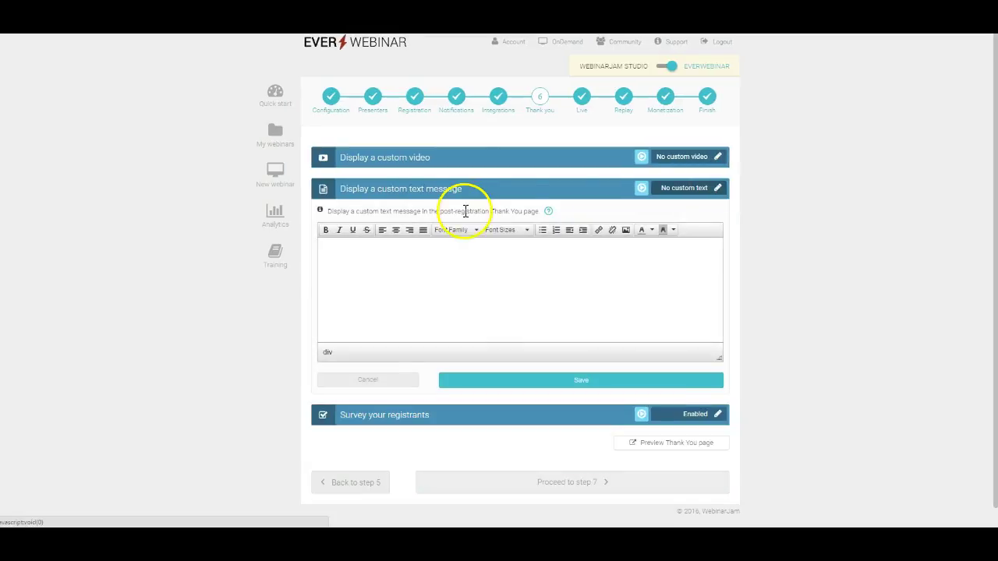
{"action": "left_click", "coordinate": [561, 379]}
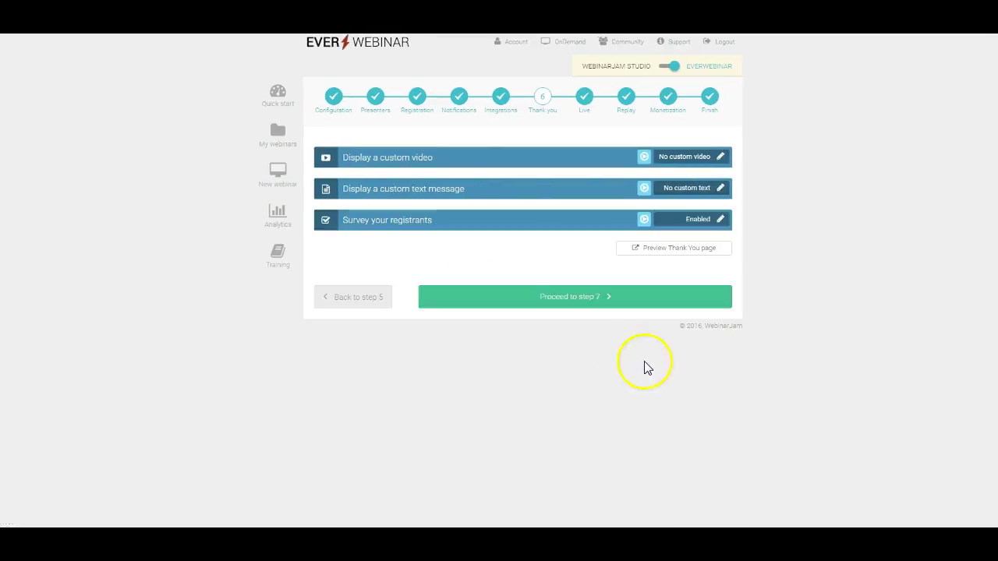
Open the registrant survey for editing and cancel out of the alert about resetting archived responses
{"action": "left_click", "coordinate": [719, 219]}
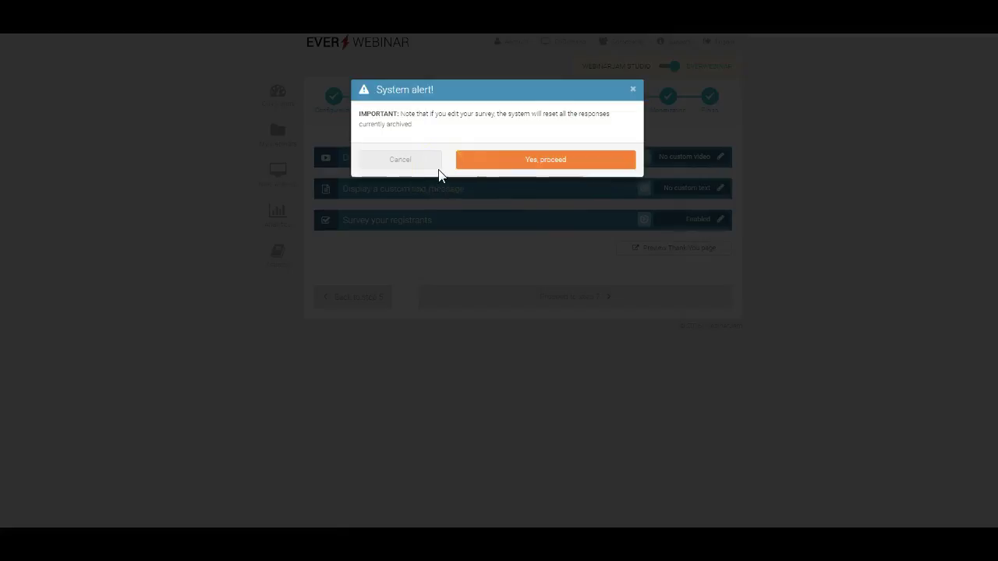
{"action": "left_click", "coordinate": [460, 167]}
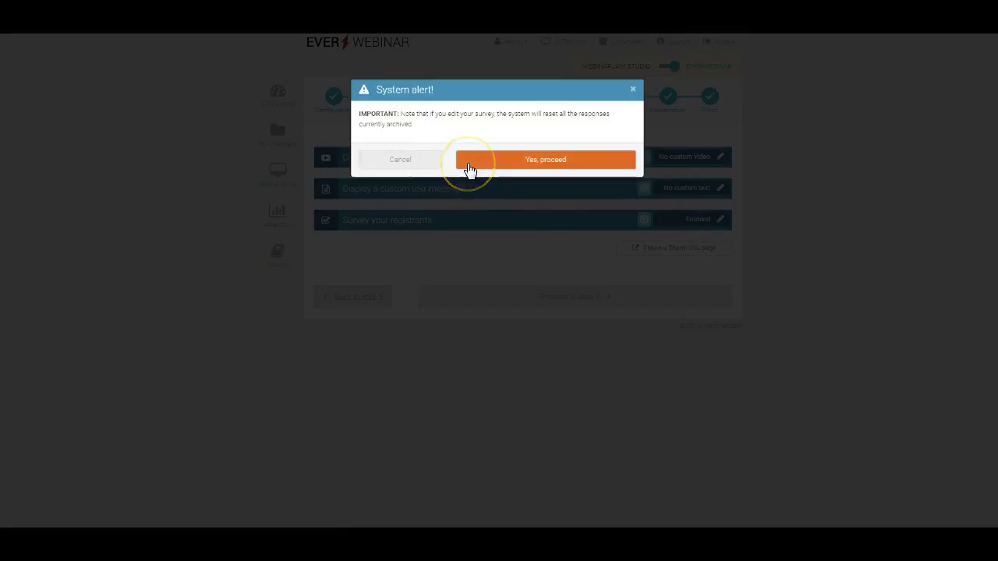
{"action": "left_click", "coordinate": [430, 164]}
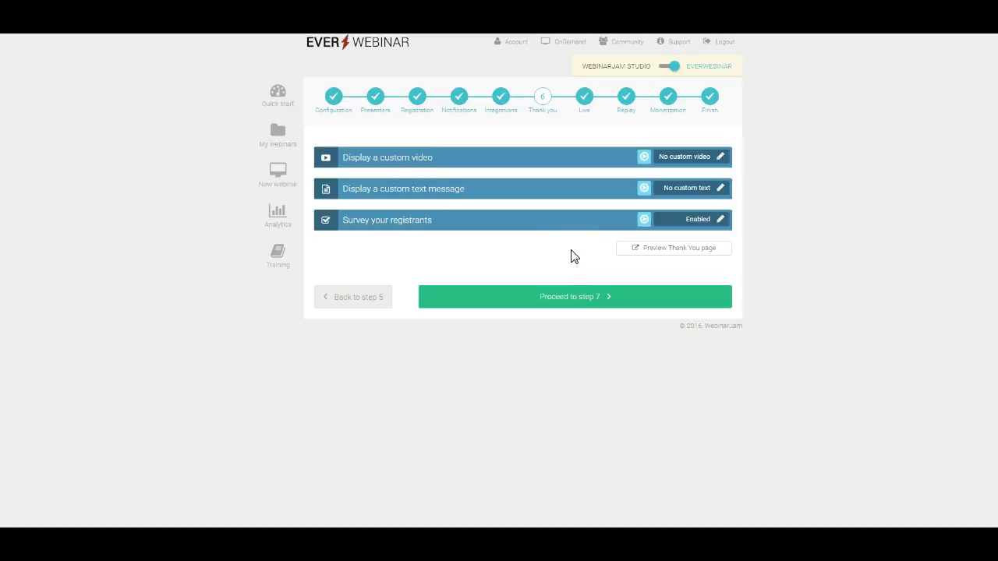
Proceed to the Live step and save the countdown page video section with the Default video option
{"action": "left_click", "coordinate": [561, 307]}
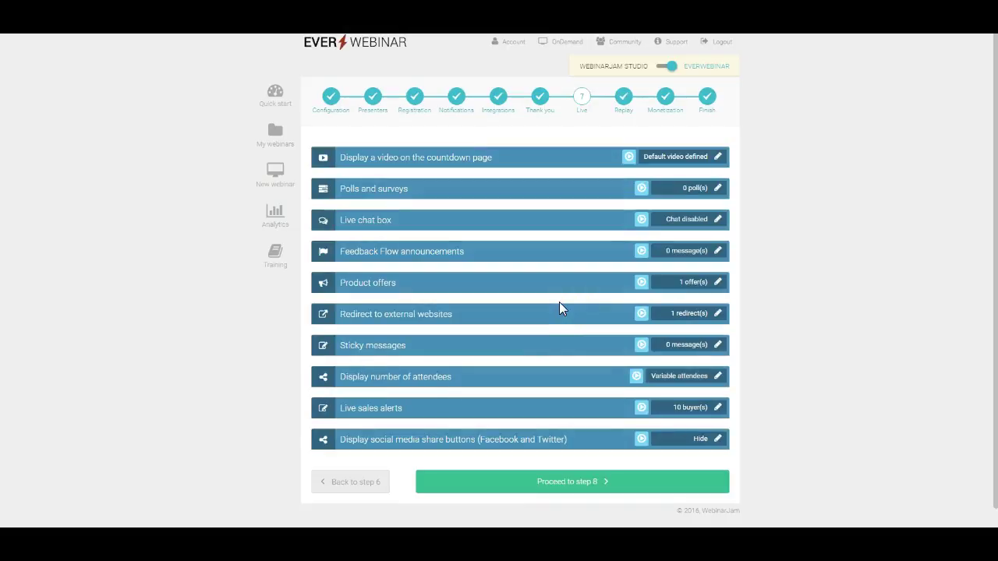
{"action": "left_click", "coordinate": [657, 234]}
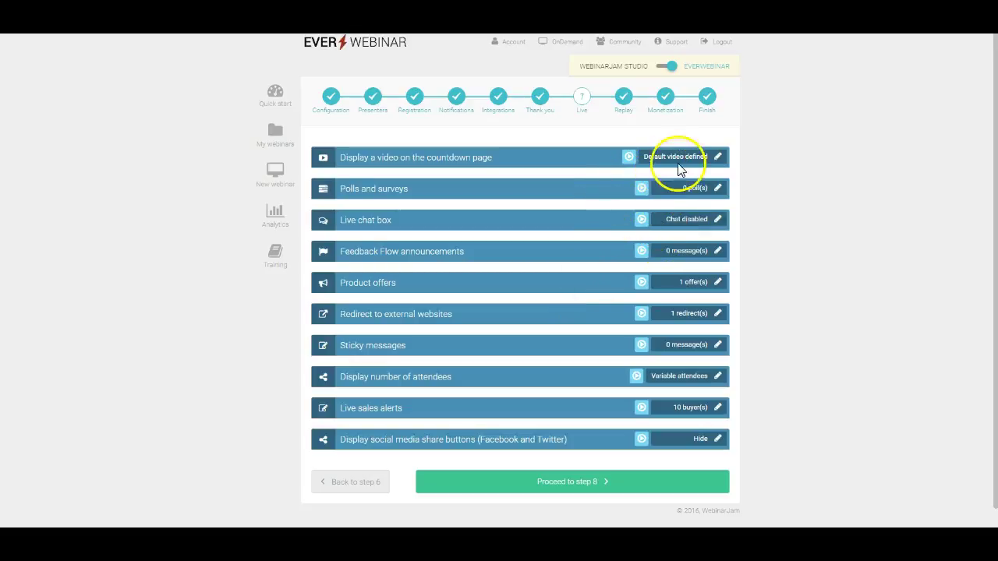
{"action": "left_click", "coordinate": [718, 157]}
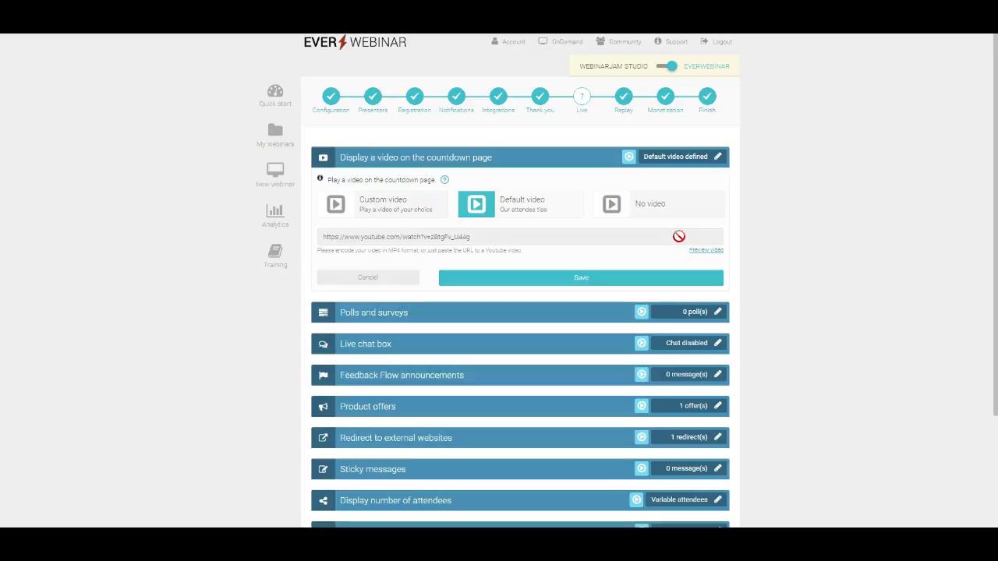
{"action": "left_click", "coordinate": [640, 280]}
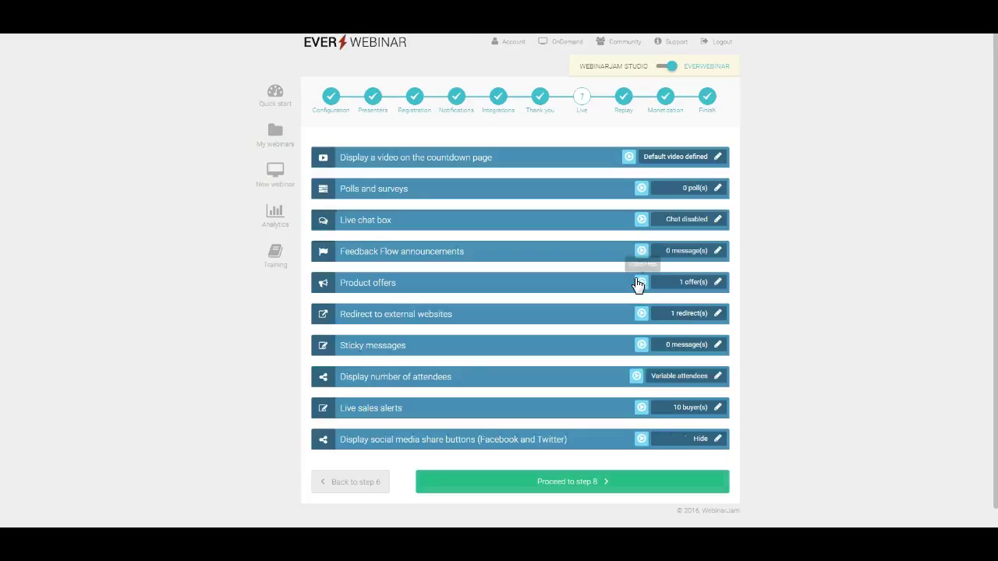
Start a new poll in the polls and surveys section with the question "Here's your question"
{"action": "left_click", "coordinate": [718, 189]}
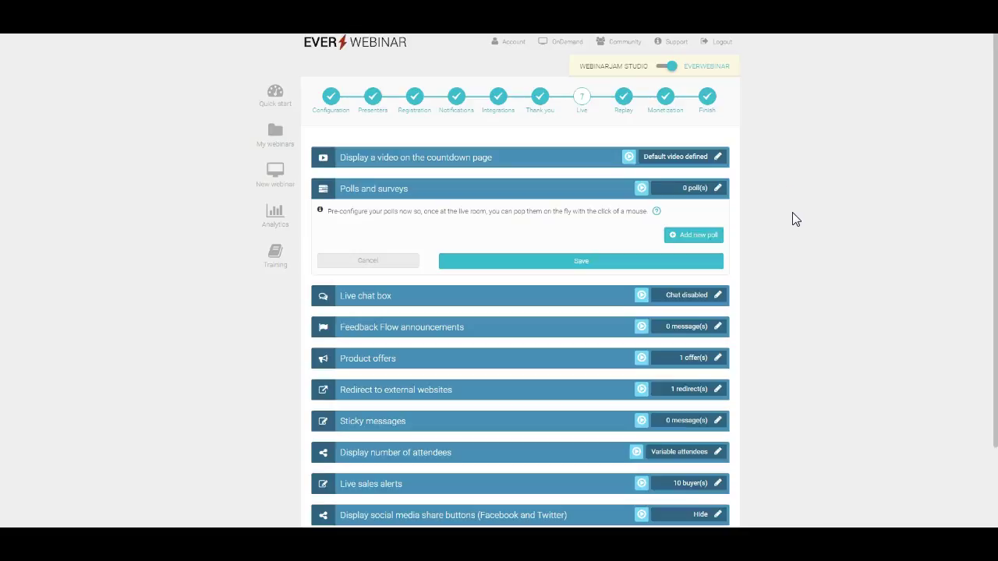
{"action": "left_click", "coordinate": [692, 234]}
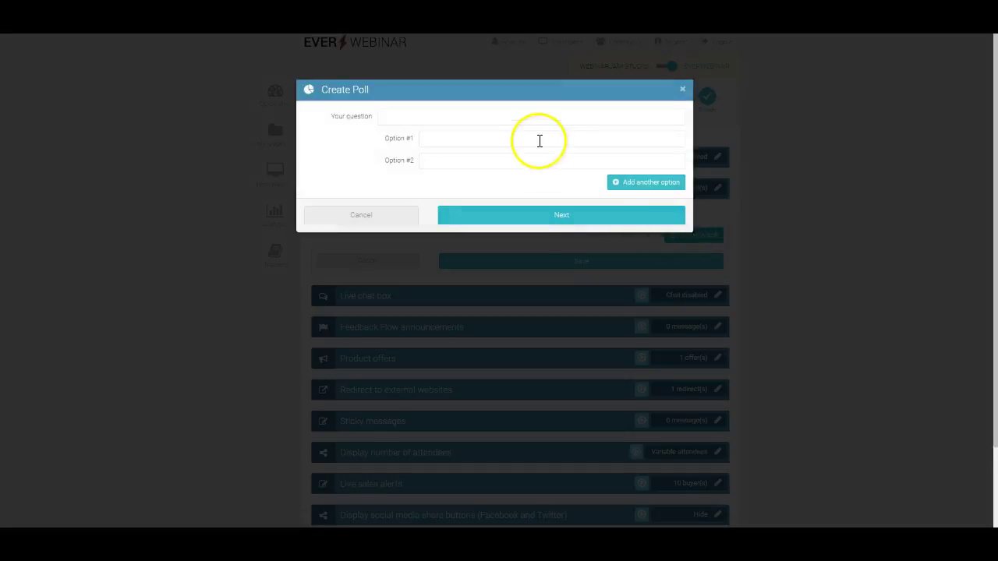
{"action": "left_click", "coordinate": [523, 118]}
{"action": "type", "text": "Here's you"}
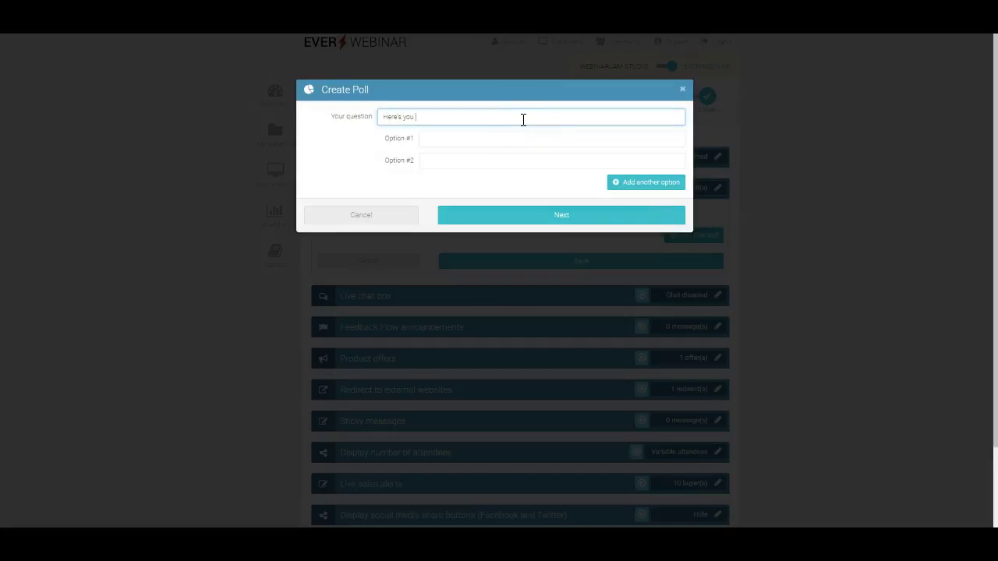
{"action": "type", "text": "r question"}
{"action": "key", "text": "Tab"}
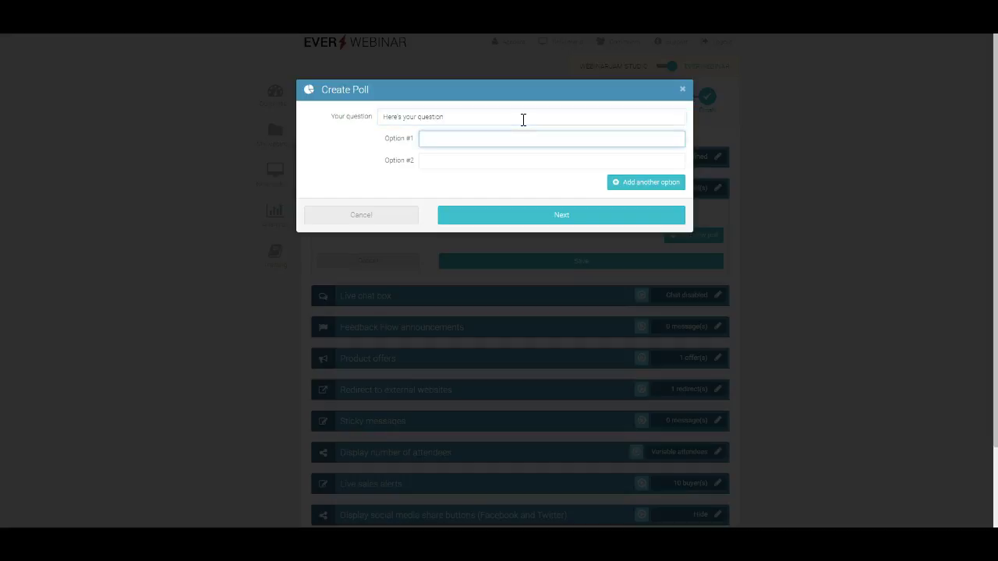
Enter poll answers "Option A" and "Option B", add a blank third option, cancel the poll, and save the polls section
{"action": "type", "text": "Option A"}
{"action": "key", "text": "Tab"}
{"action": "type", "text": "Option B"}
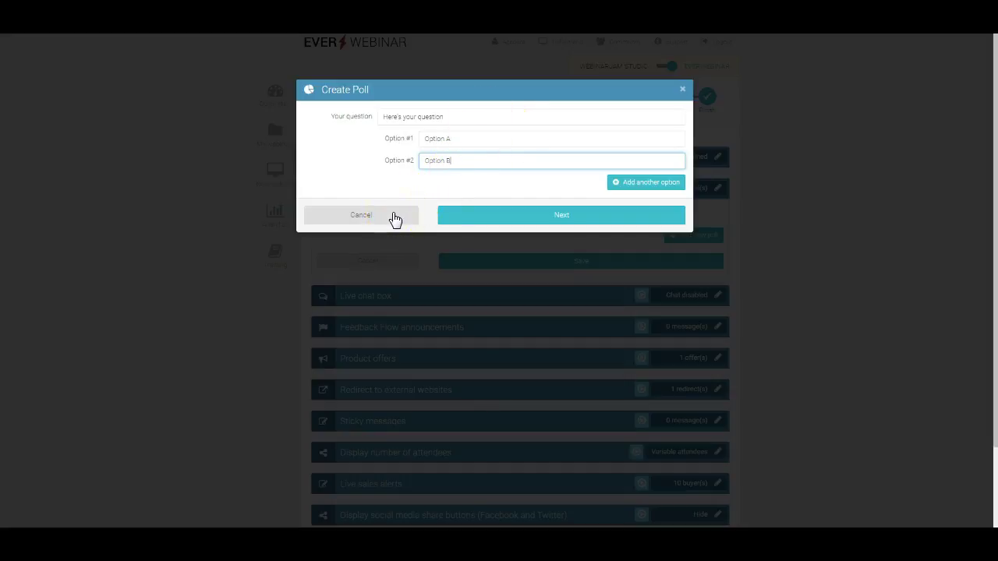
{"action": "left_click", "coordinate": [616, 183]}
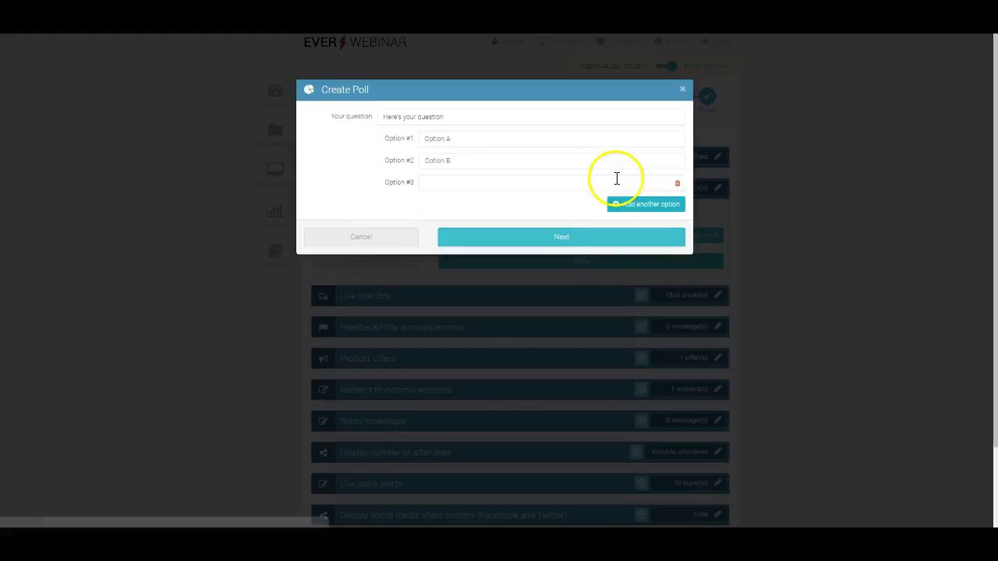
{"action": "left_click", "coordinate": [393, 240]}
{"action": "left_click", "coordinate": [528, 225]}
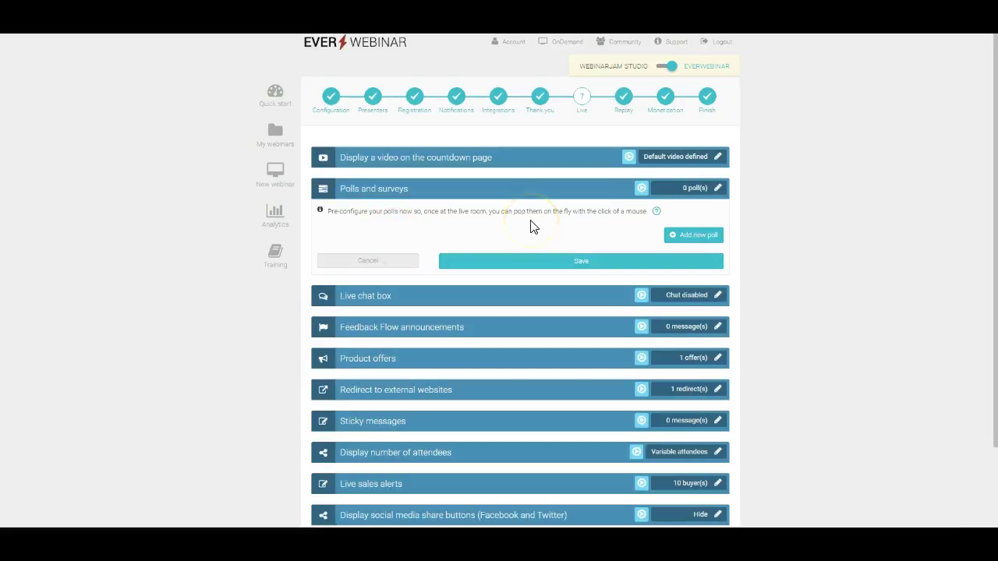
{"action": "left_click", "coordinate": [527, 253]}
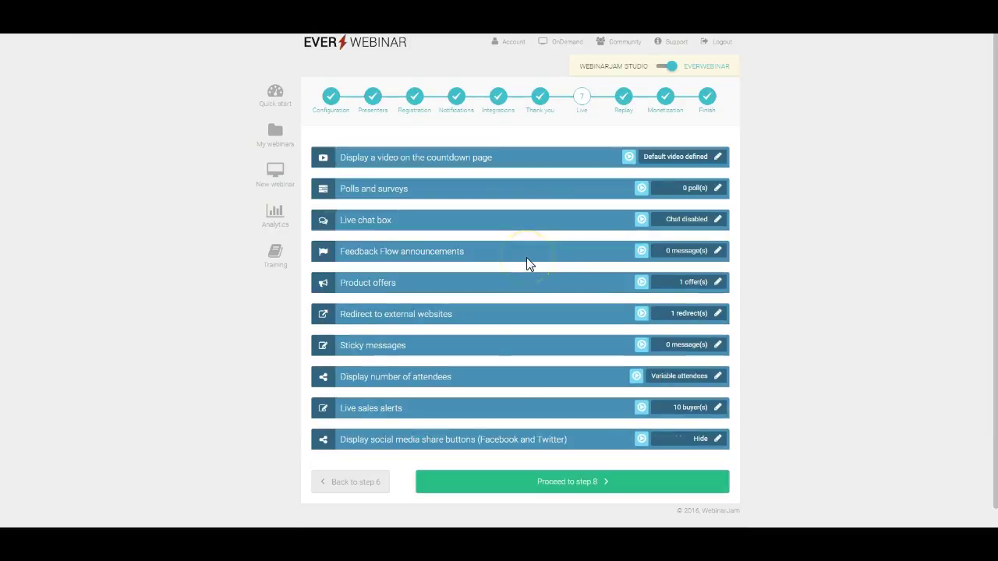
Open the live chat box settings and choose to enable live chat
{"action": "left_click", "coordinate": [719, 220]}
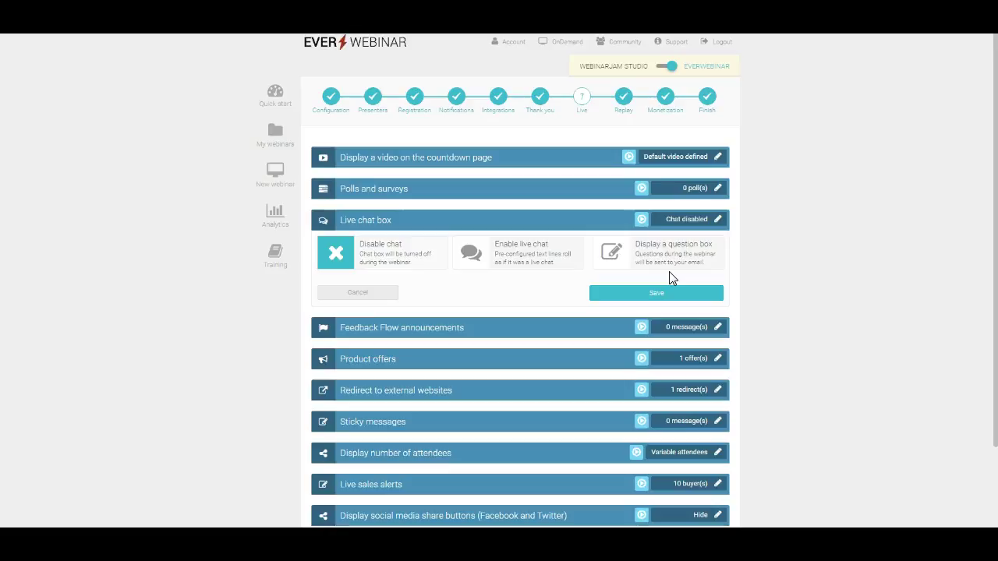
{"action": "left_click", "coordinate": [547, 254]}
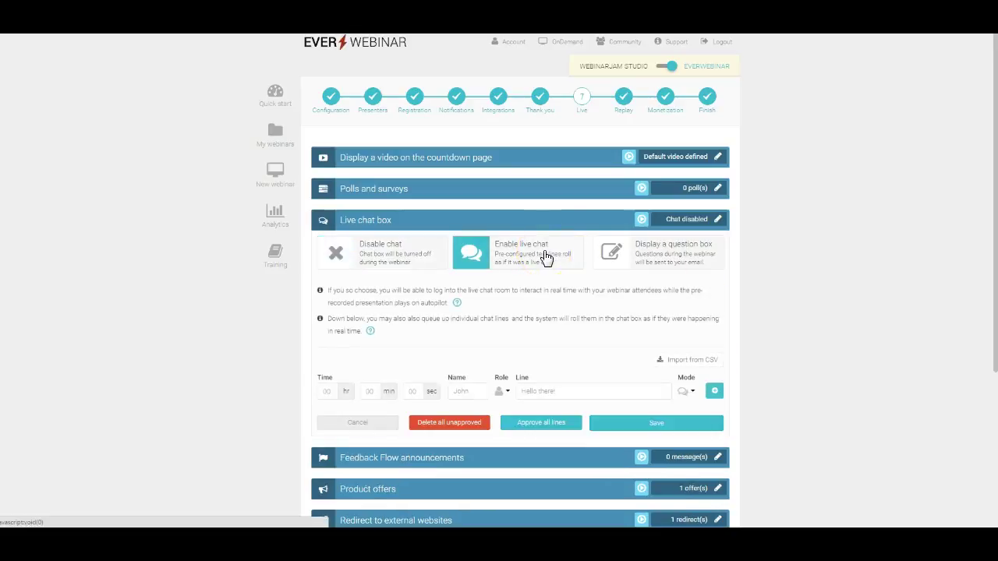
Queue a chat line at 0 hr 4 min 12 sec with an attendee's first name and a message thanking the presenter for a great webinar
{"action": "left_click", "coordinate": [321, 391]}
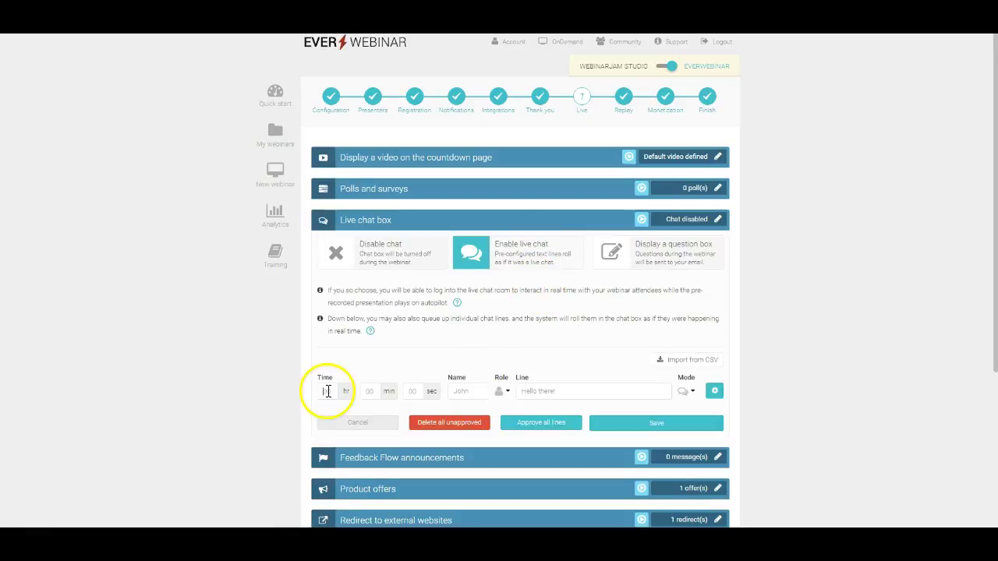
{"action": "type", "text": "0"}
{"action": "key", "text": "Tab"}
{"action": "type", "text": "4"}
{"action": "key", "text": "Tab"}
{"action": "type", "text": "12"}
{"action": "key", "text": "Tab"}
{"action": "type", "text": "Chris"}
{"action": "key", "text": "Tab"}
{"action": "key", "text": "Tab"}
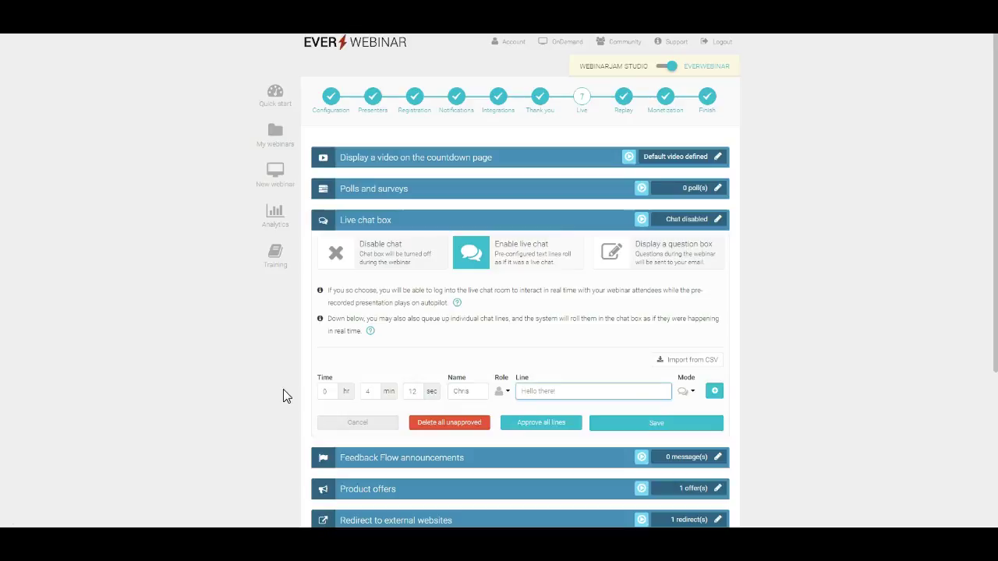
{"action": "type", "text": "Kyle, great Webinar! Thanks so much!"}
{"action": "left_click", "coordinate": [716, 392]}
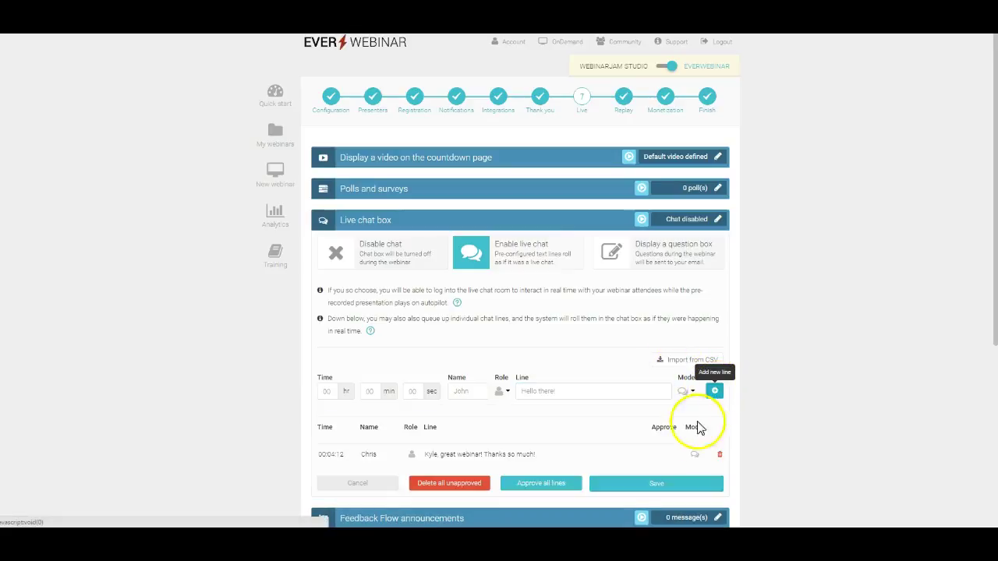
Choose Chat as the new line's mode, delete the queued chat line, and save the live chat box settings
{"action": "left_click", "coordinate": [694, 395]}
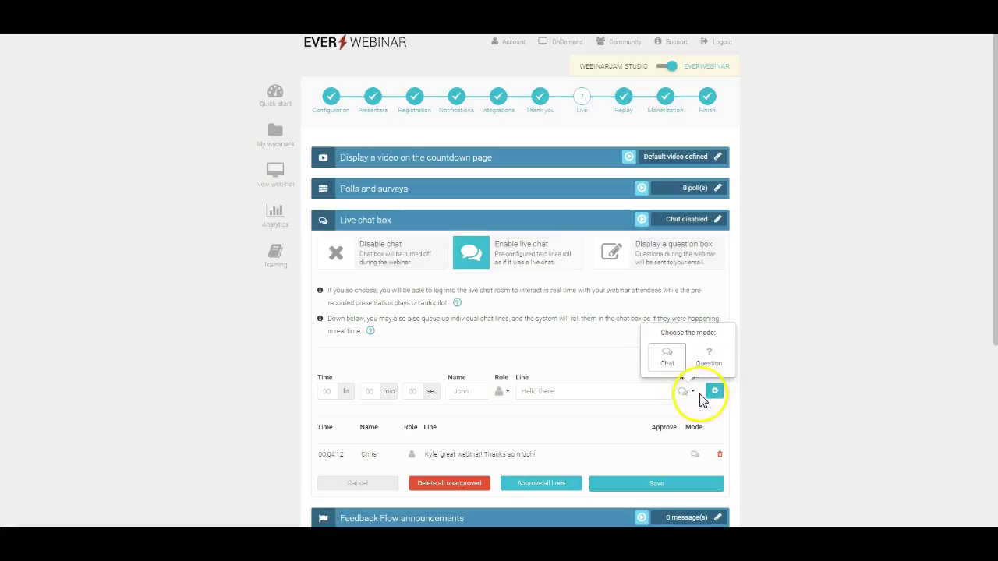
{"action": "left_click", "coordinate": [664, 358]}
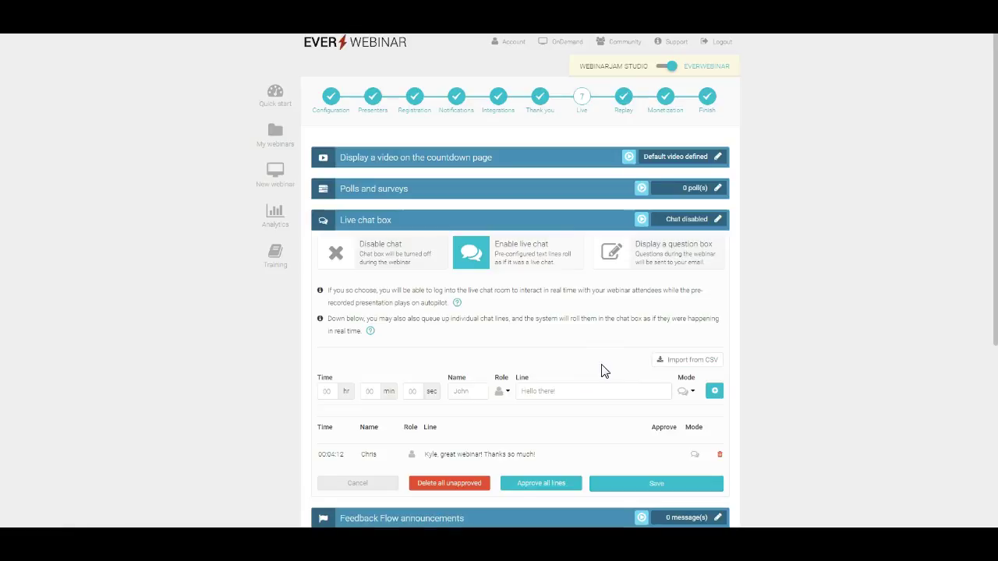
{"action": "scroll", "coordinate": [601, 365], "scroll_direction": "down", "scroll_amount": 1}
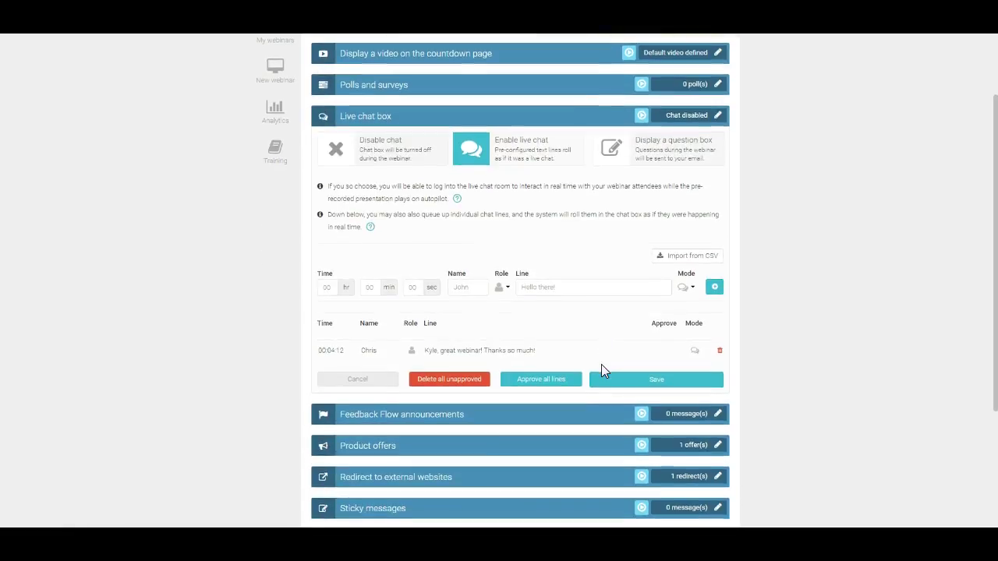
{"action": "left_click", "coordinate": [720, 355]}
{"action": "left_click", "coordinate": [667, 323]}
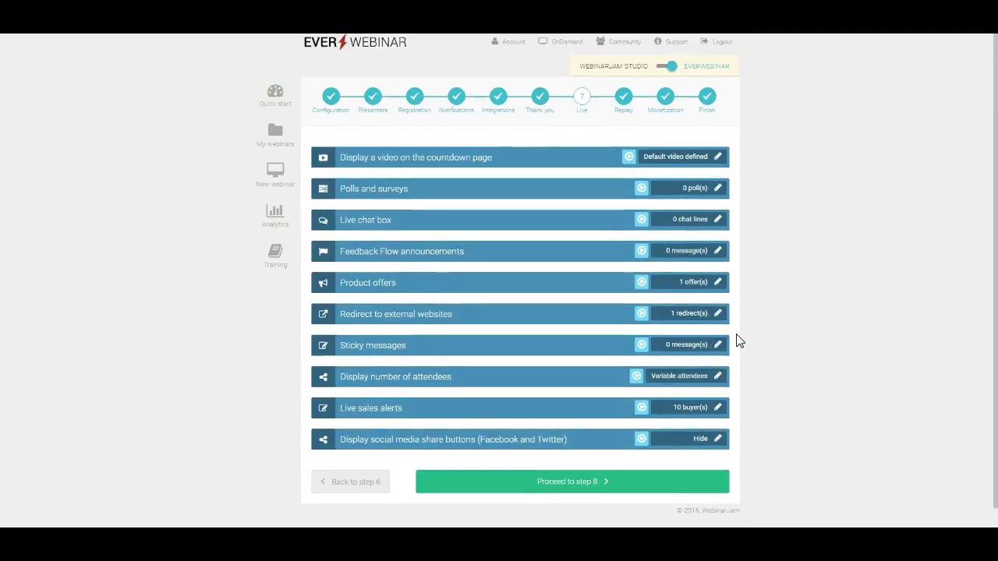
Open the Feedback Flow announcements settings, check the duration field for a new announcement, and save the section
{"action": "left_click", "coordinate": [717, 251]}
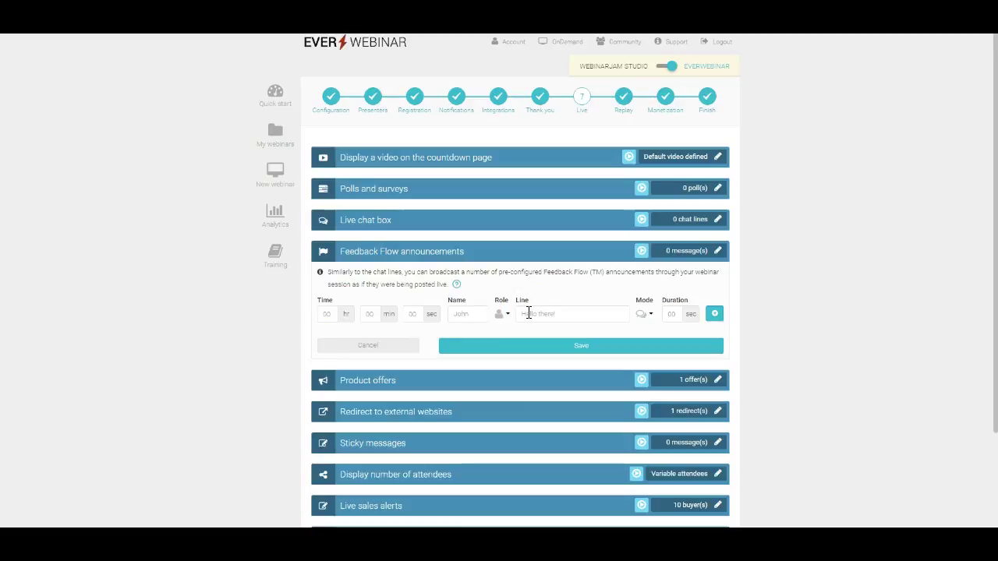
{"action": "left_click", "coordinate": [669, 314]}
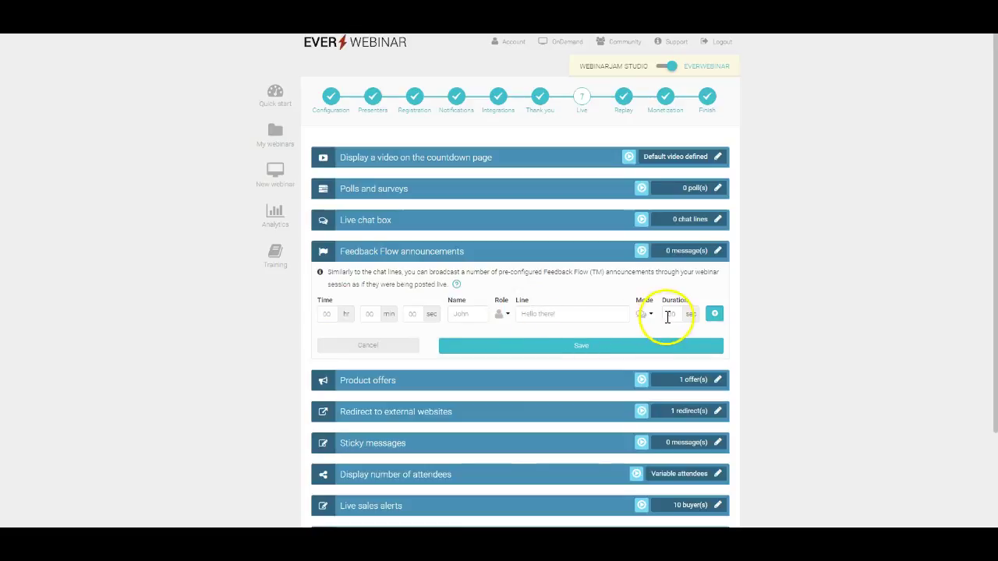
{"action": "left_click", "coordinate": [639, 347]}
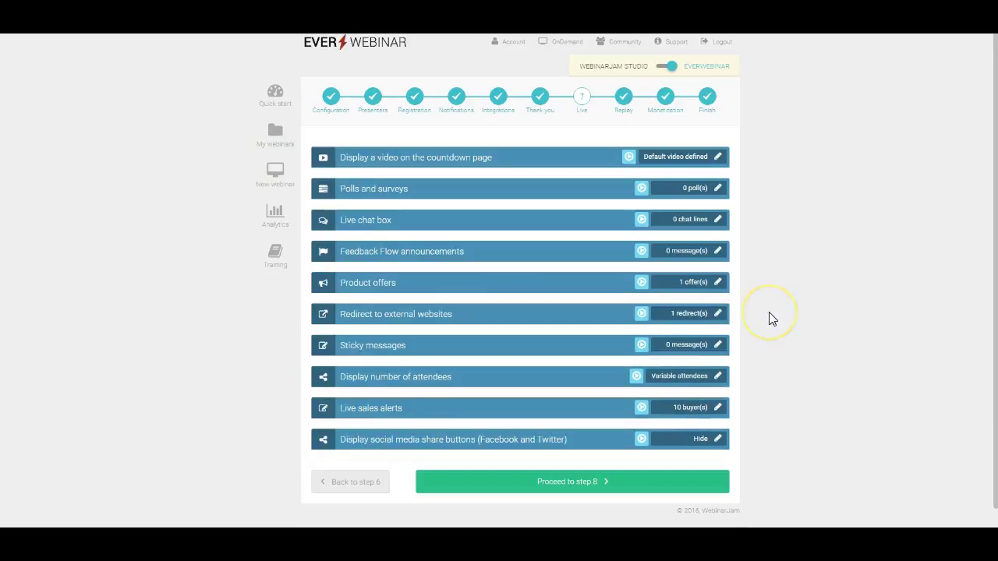
Review the timing, headline, image, button and expiration settings of Offer #1, save the offer, and save the product offers section
{"action": "left_click", "coordinate": [717, 284]}
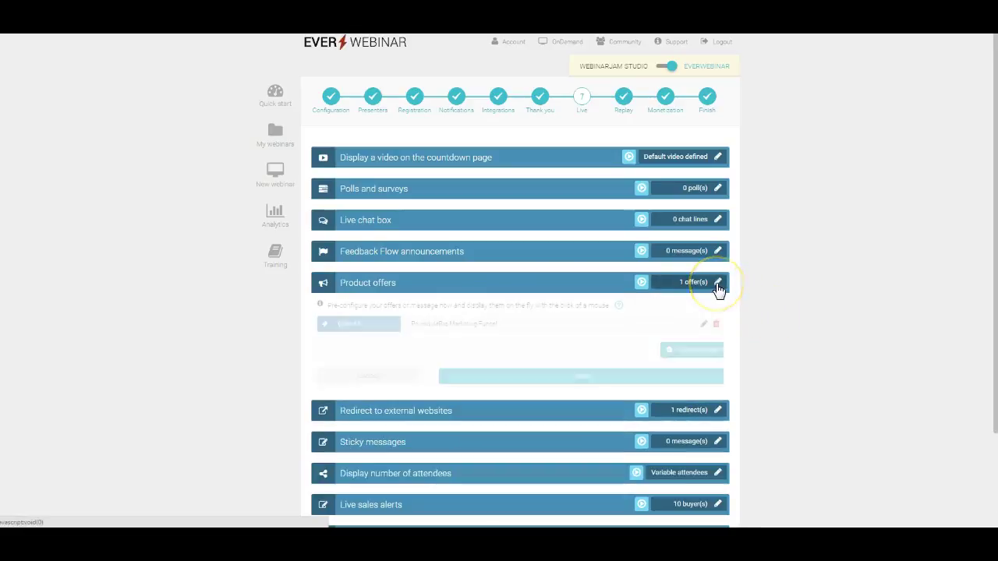
{"action": "left_click", "coordinate": [705, 326]}
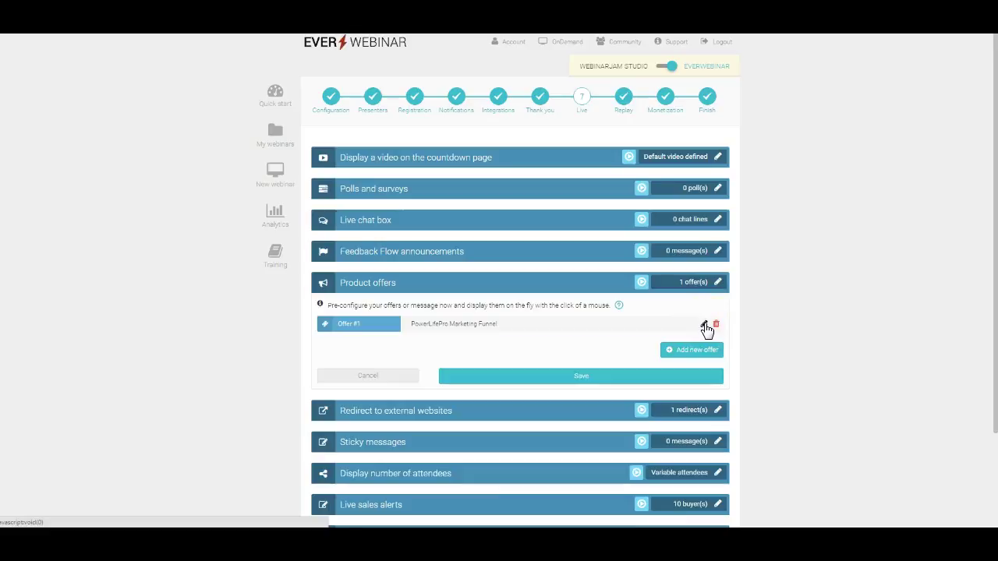
{"action": "left_click", "coordinate": [705, 326]}
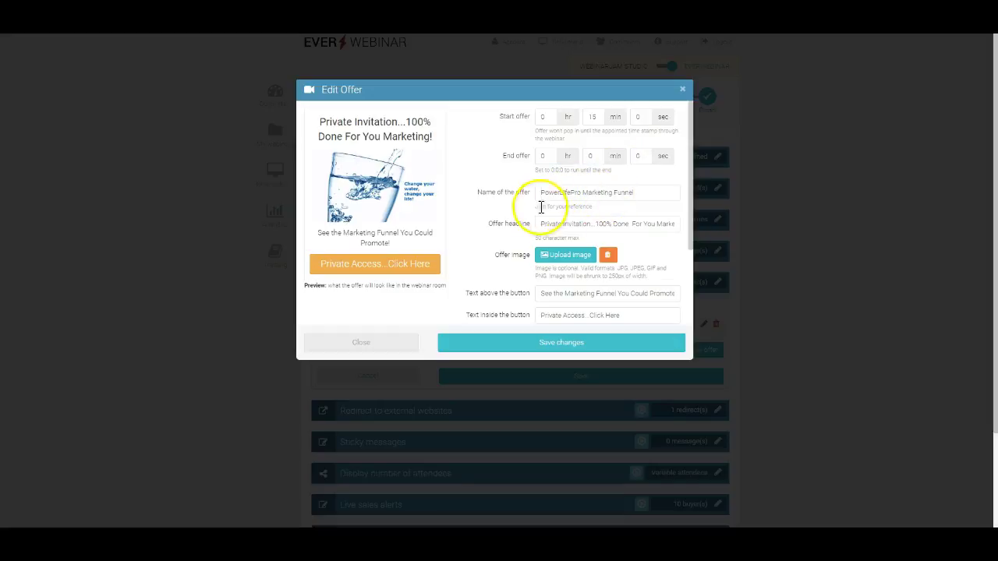
{"action": "scroll", "coordinate": [481, 239], "scroll_direction": "down", "scroll_amount": 1}
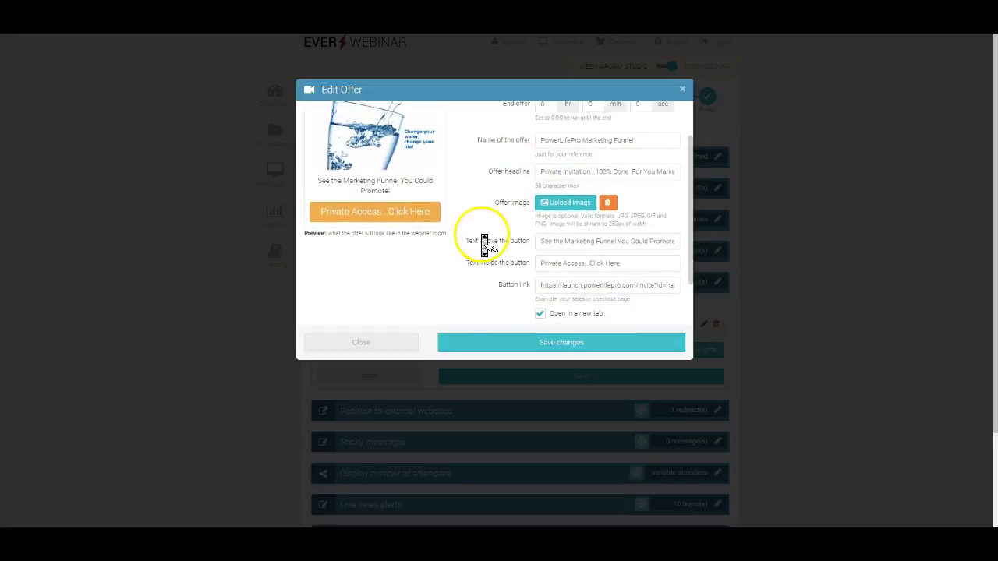
{"action": "scroll", "coordinate": [524, 225], "scroll_direction": "down", "scroll_amount": 1}
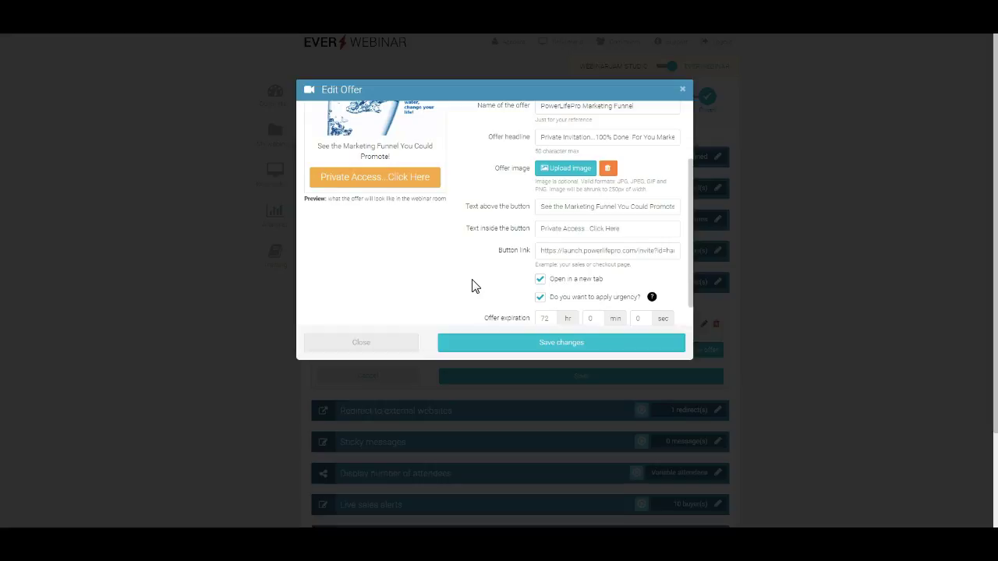
{"action": "scroll", "coordinate": [472, 287], "scroll_direction": "up", "scroll_amount": 2}
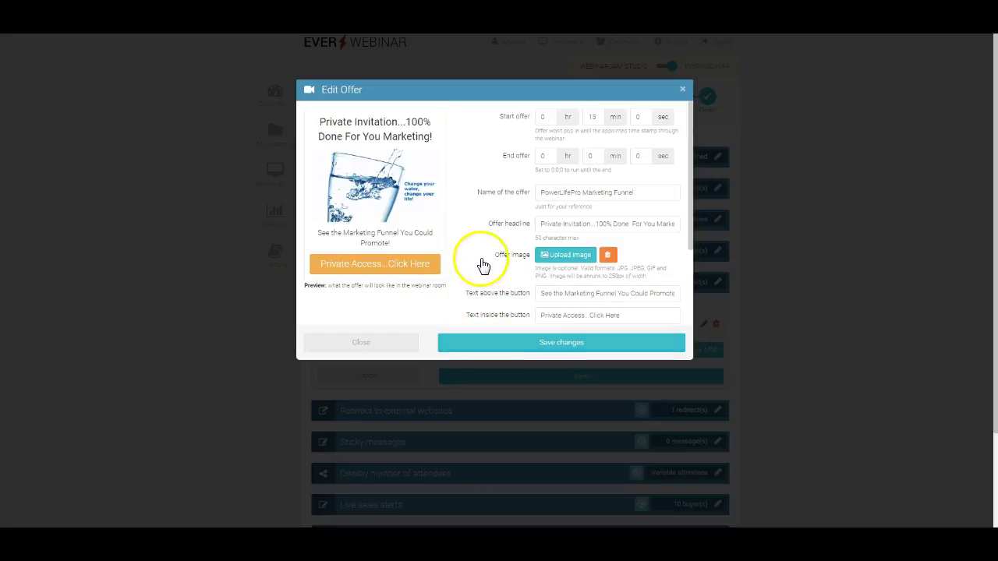
{"action": "scroll", "coordinate": [477, 262], "scroll_direction": "down", "scroll_amount": 3}
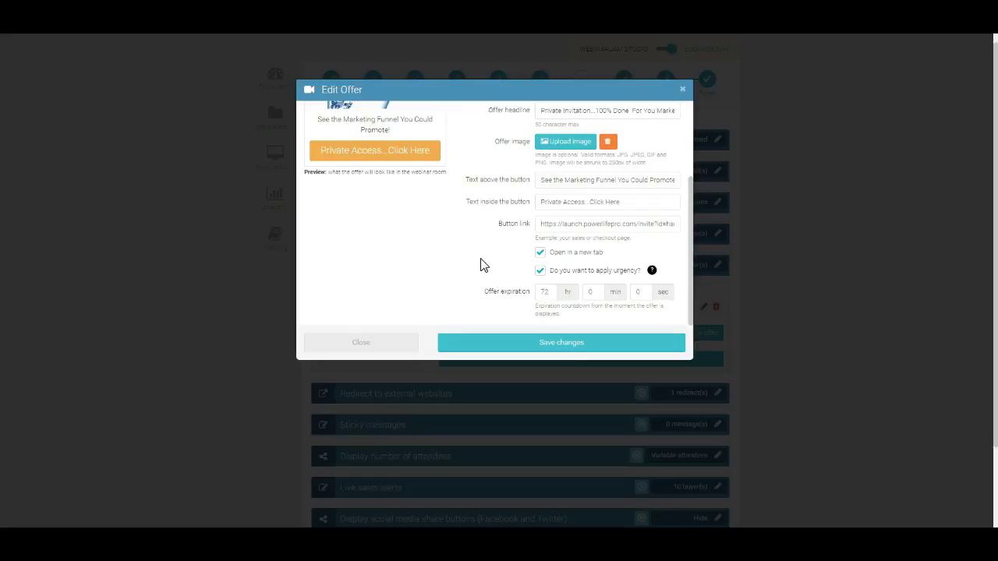
{"action": "left_click", "coordinate": [481, 345]}
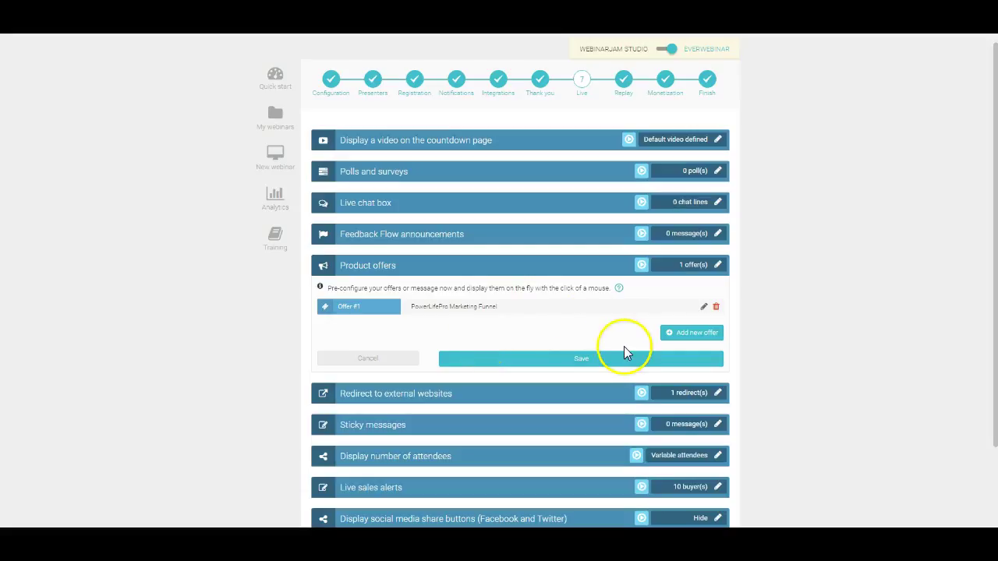
{"action": "left_click", "coordinate": [616, 361]}
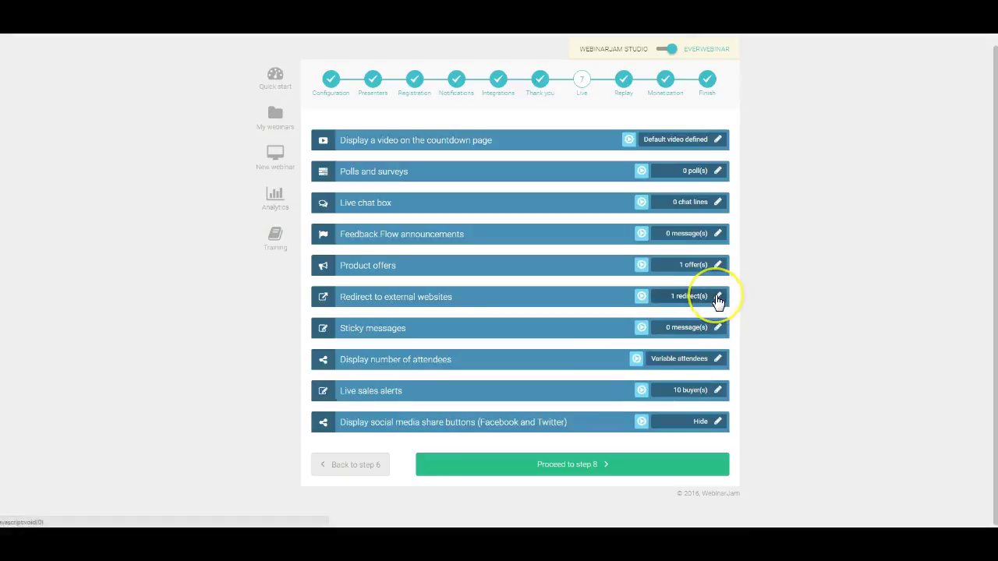
Review the scheduled redirect to an external website and save the redirect section
{"action": "left_click", "coordinate": [717, 298]}
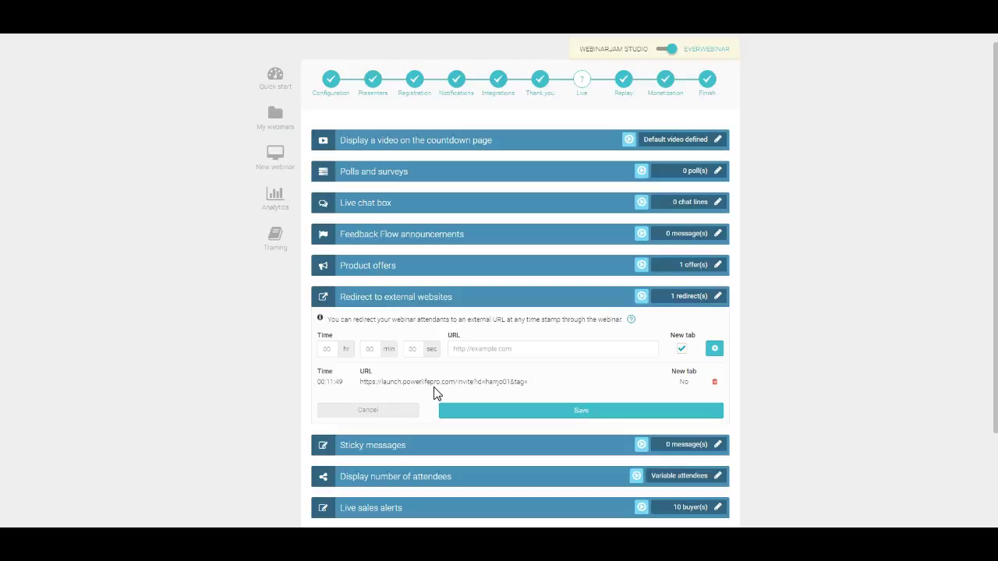
{"action": "left_click", "coordinate": [378, 381]}
{"action": "left_click", "coordinate": [660, 404]}
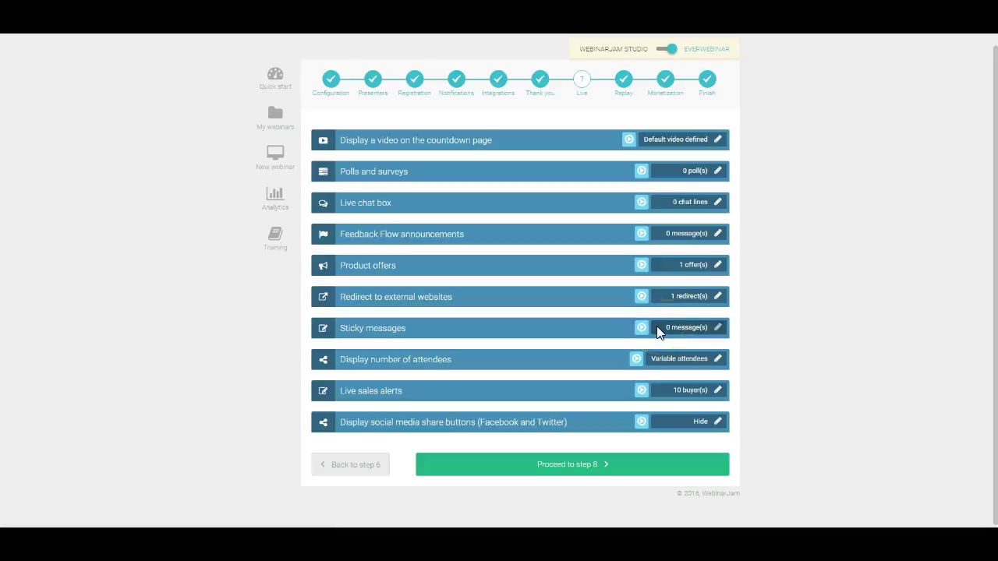
Keep Dynamic attendees as the attendance display, check the peak attendance field, and save the attendee number section
{"action": "left_click", "coordinate": [718, 359]}
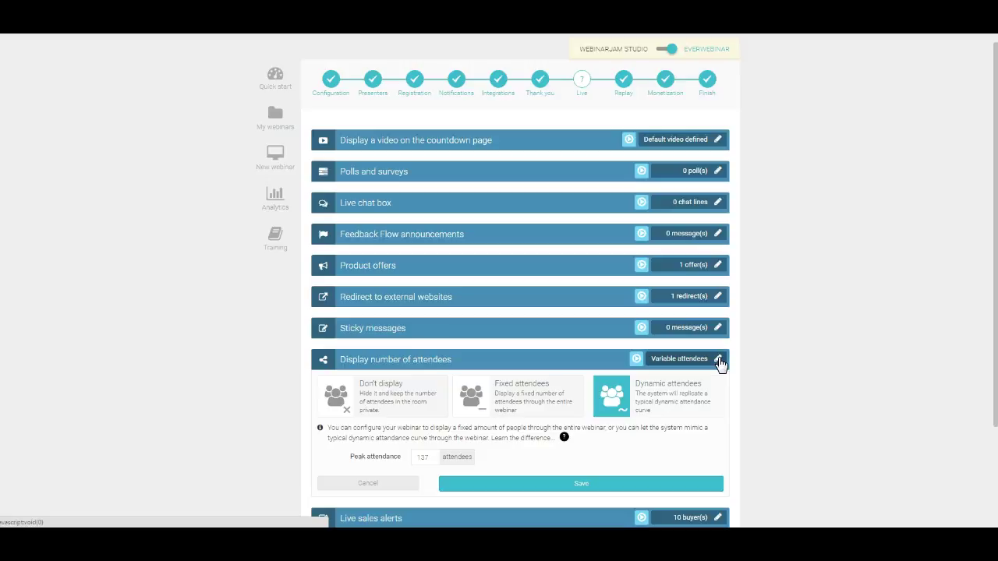
{"action": "left_click", "coordinate": [864, 383]}
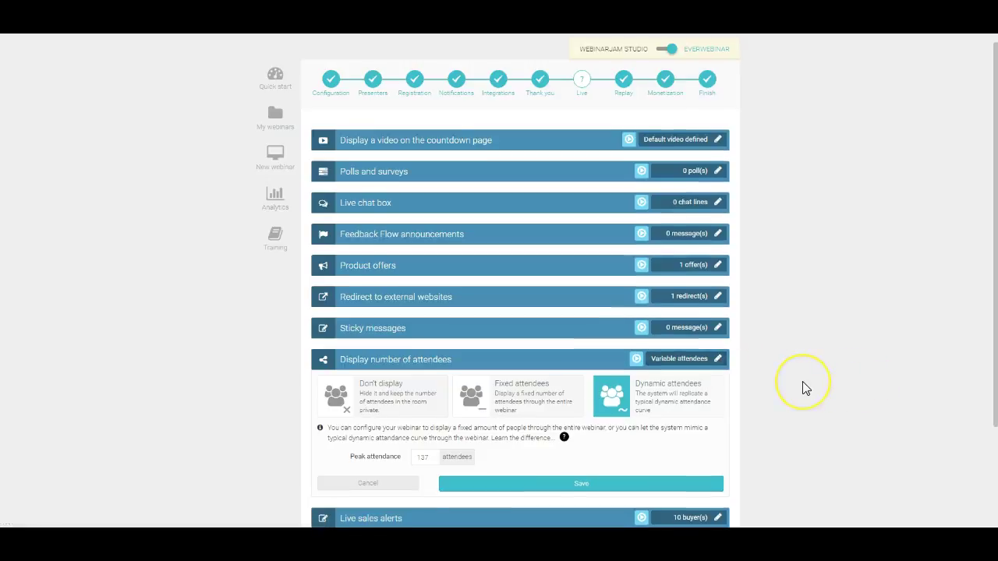
{"action": "scroll", "coordinate": [803, 387], "scroll_direction": "down", "scroll_amount": 2}
{"action": "left_click", "coordinate": [644, 385]}
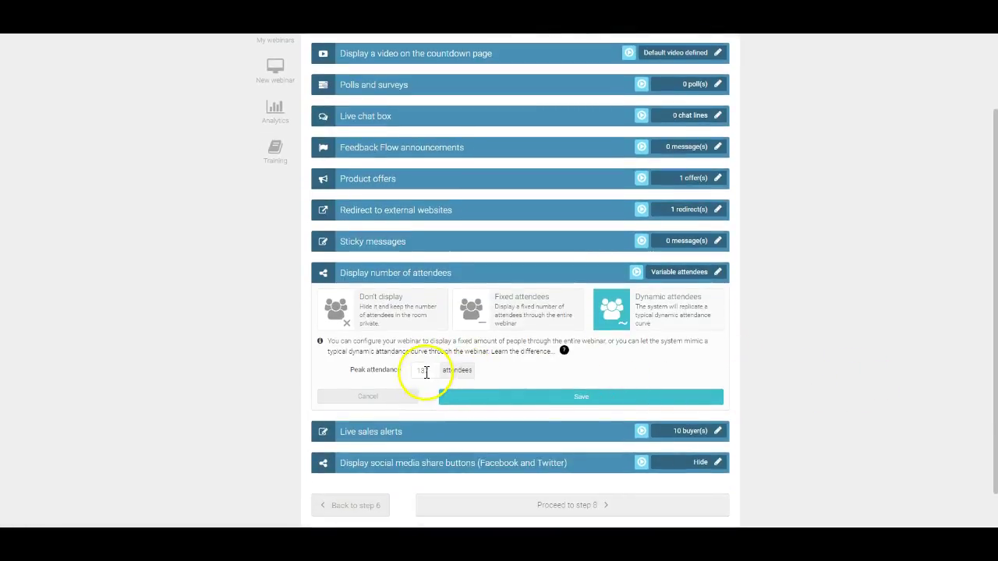
{"action": "left_click_drag", "start_coordinate": [430, 372], "coordinate": [329, 379]}
{"action": "left_click", "coordinate": [329, 380]}
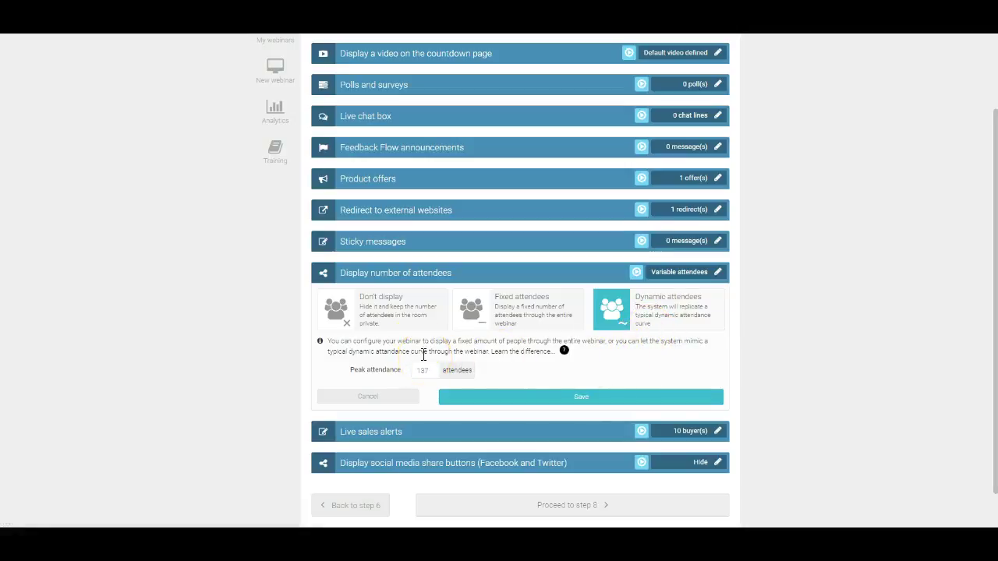
{"action": "left_click", "coordinate": [576, 398]}
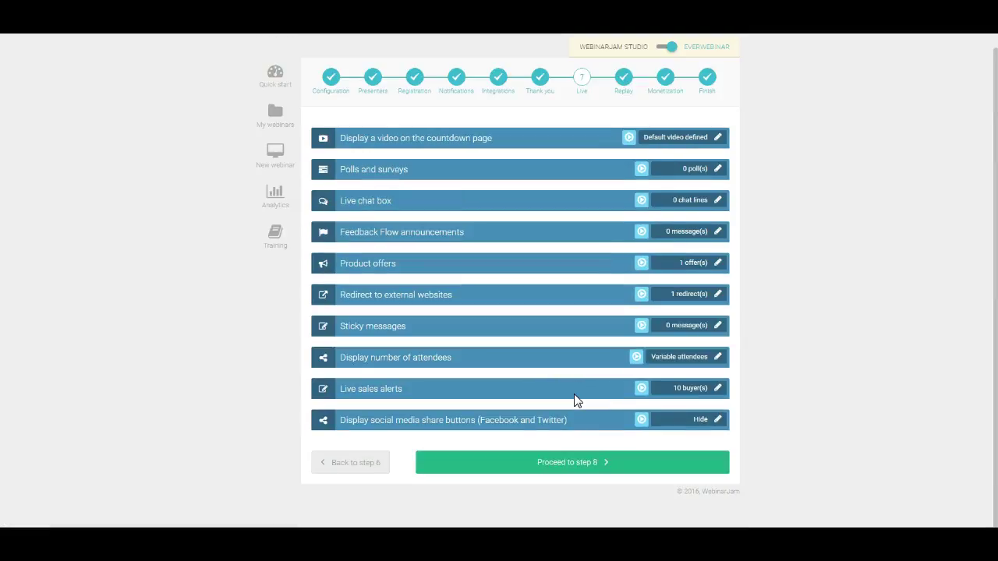
Review the list of scheduled buyer alerts in the live sales alerts section and save it
{"action": "left_click", "coordinate": [719, 389]}
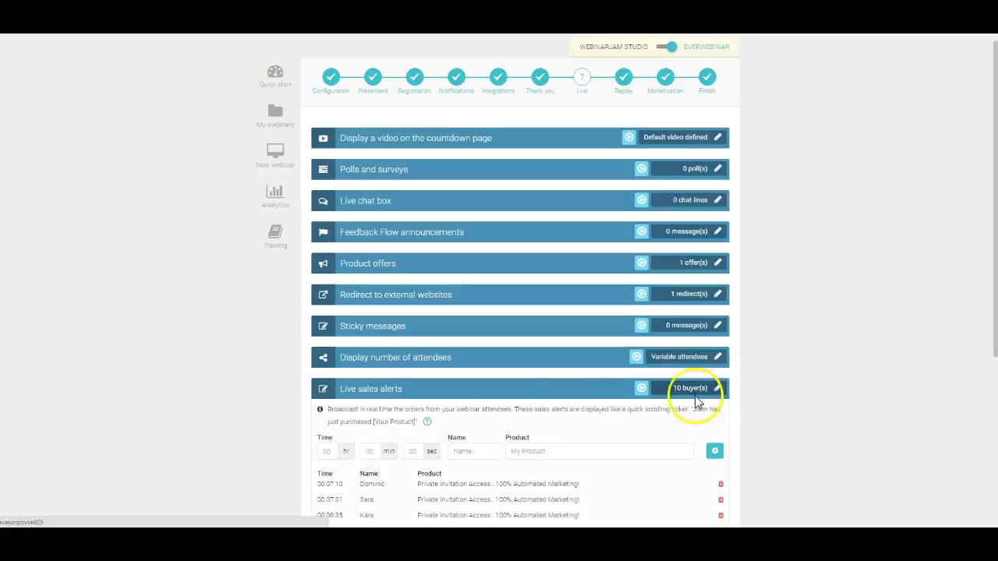
{"action": "scroll", "coordinate": [785, 373], "scroll_direction": "down", "scroll_amount": 2}
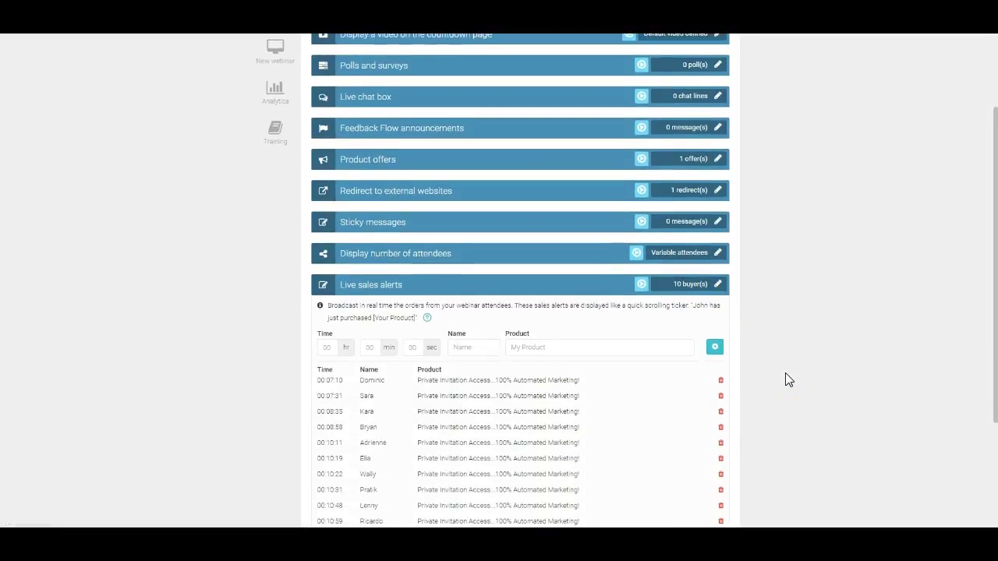
{"action": "scroll", "coordinate": [786, 375], "scroll_direction": "down", "scroll_amount": 1}
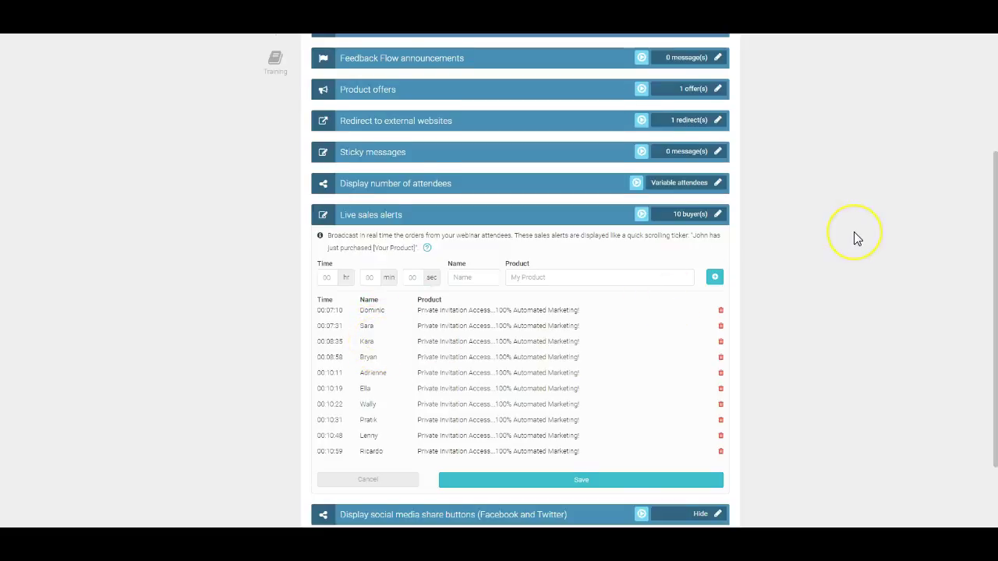
{"action": "scroll", "coordinate": [858, 238], "scroll_direction": "down", "scroll_amount": 2}
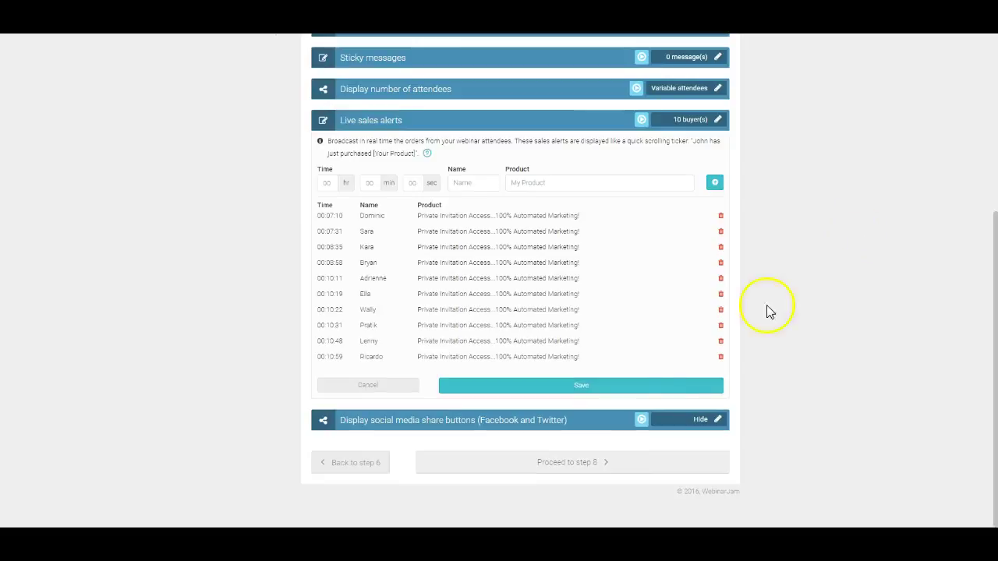
{"action": "left_click", "coordinate": [638, 387]}
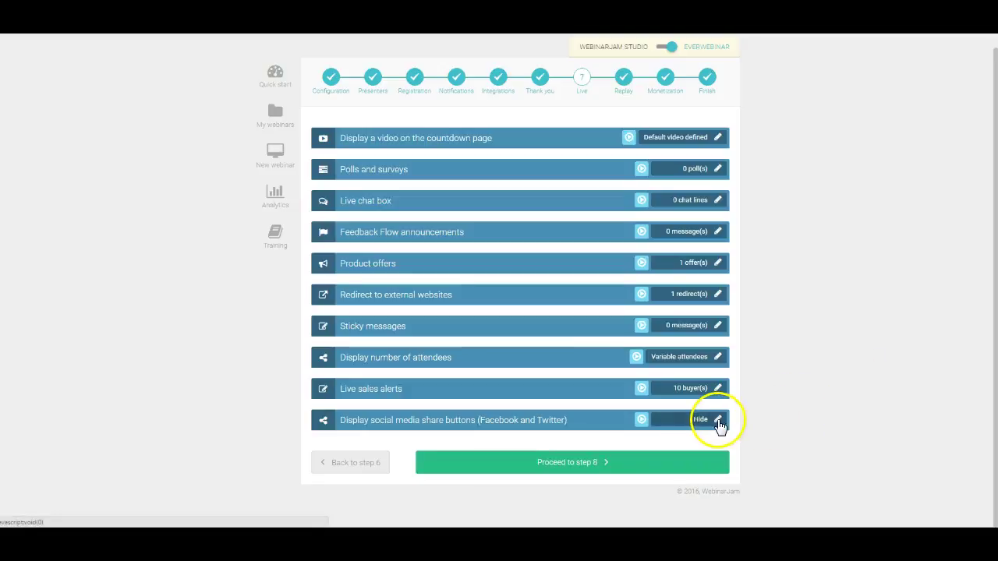
Proceed to the replay step, confirm the webinar replay page as enabled, and continue to the monetization step
{"action": "left_click", "coordinate": [620, 465]}
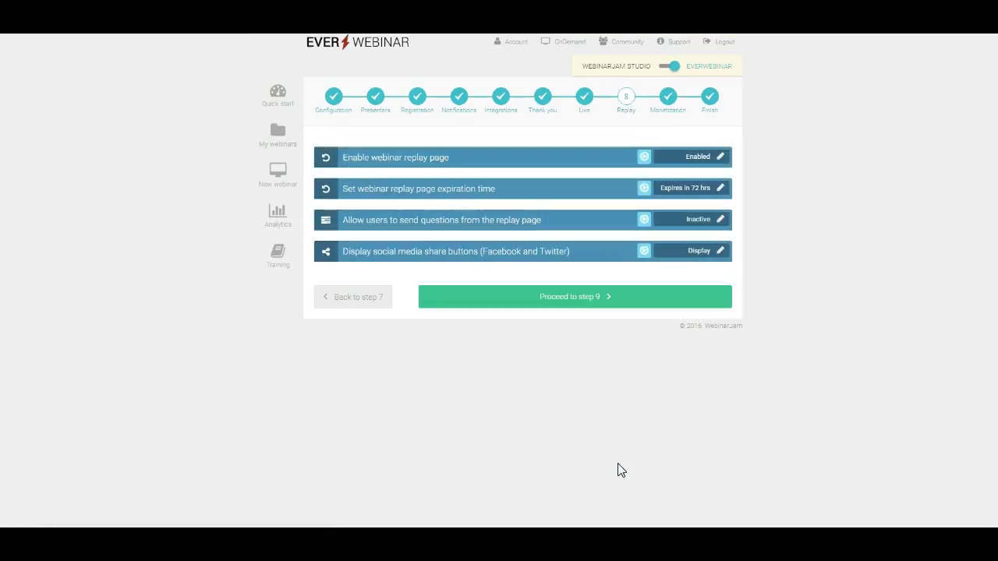
{"action": "left_click", "coordinate": [721, 158]}
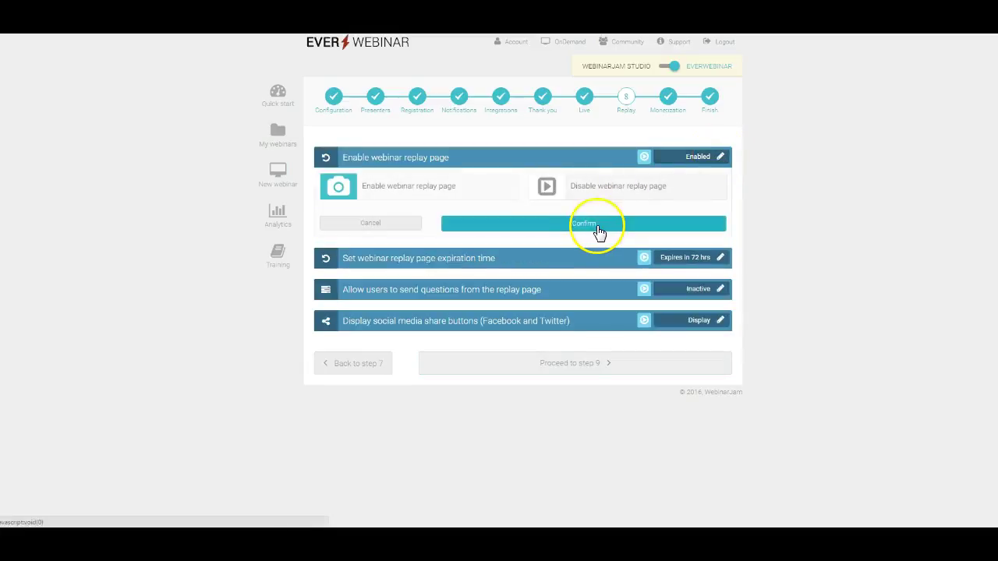
{"action": "left_click", "coordinate": [599, 226]}
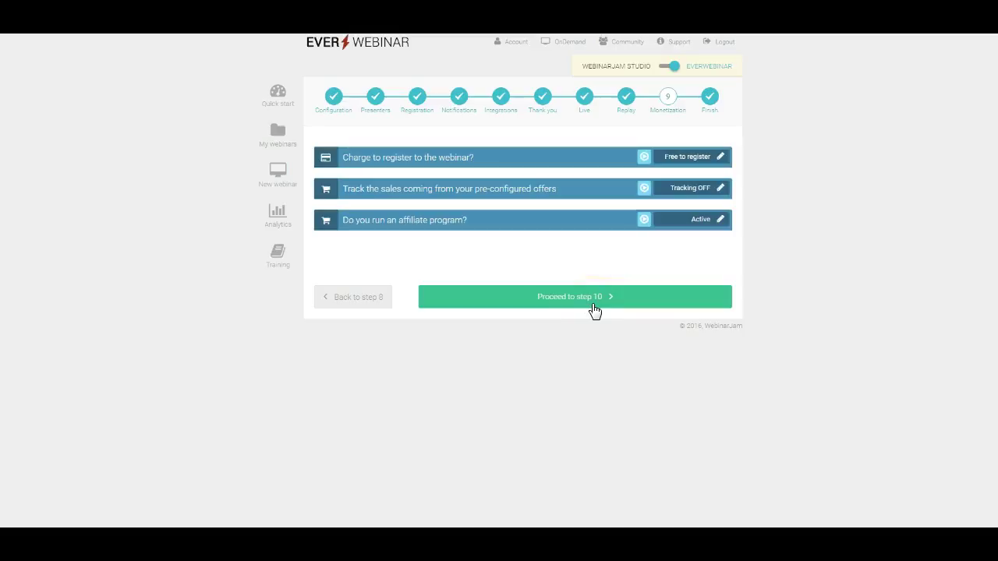
{"action": "left_click", "coordinate": [602, 251]}
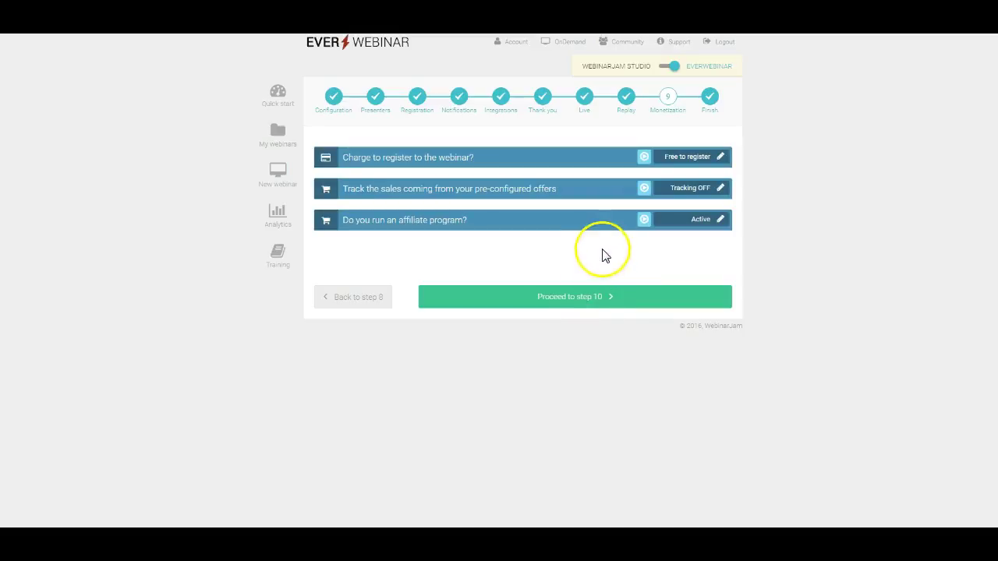
Look at the fields for charging a registration fee, switch back to free registration, and confirm the setting
{"action": "left_click", "coordinate": [721, 160]}
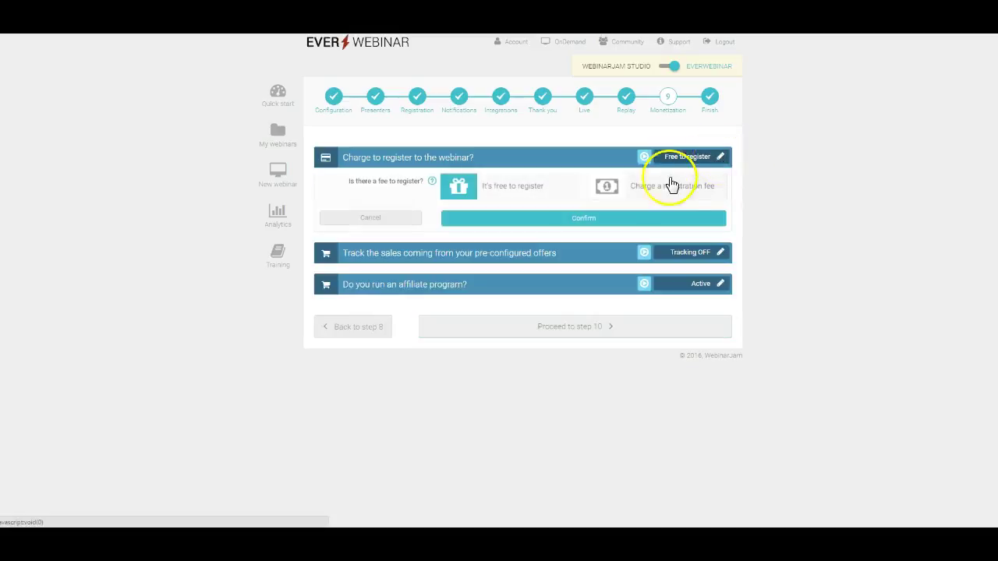
{"action": "left_click", "coordinate": [617, 195]}
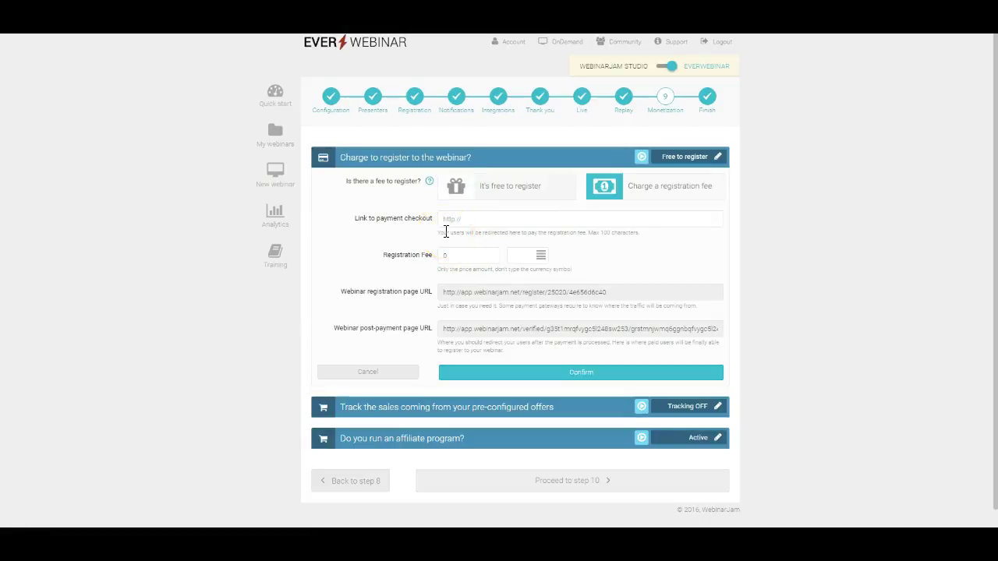
{"action": "left_click", "coordinate": [484, 295]}
{"action": "left_click", "coordinate": [478, 196]}
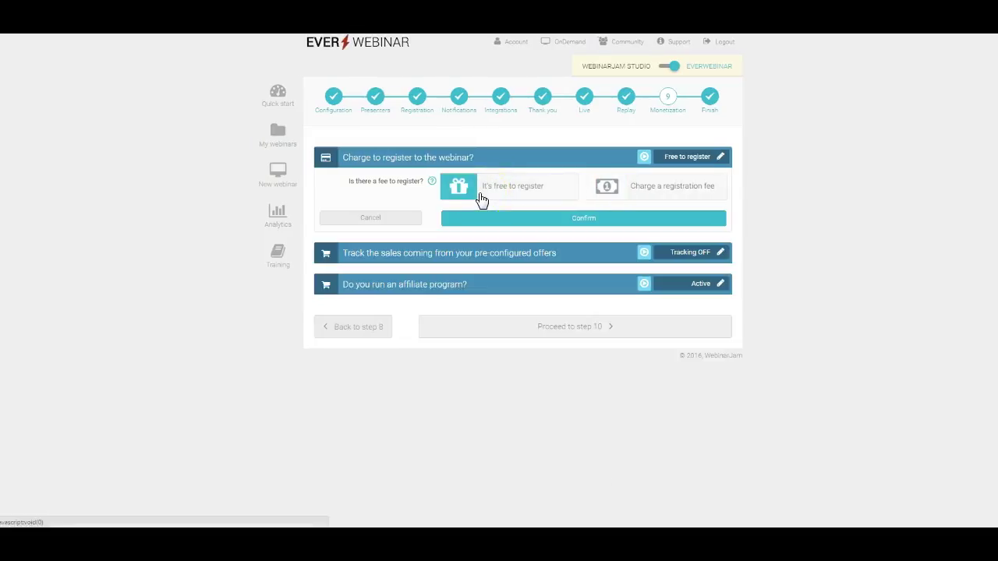
{"action": "left_click", "coordinate": [518, 222]}
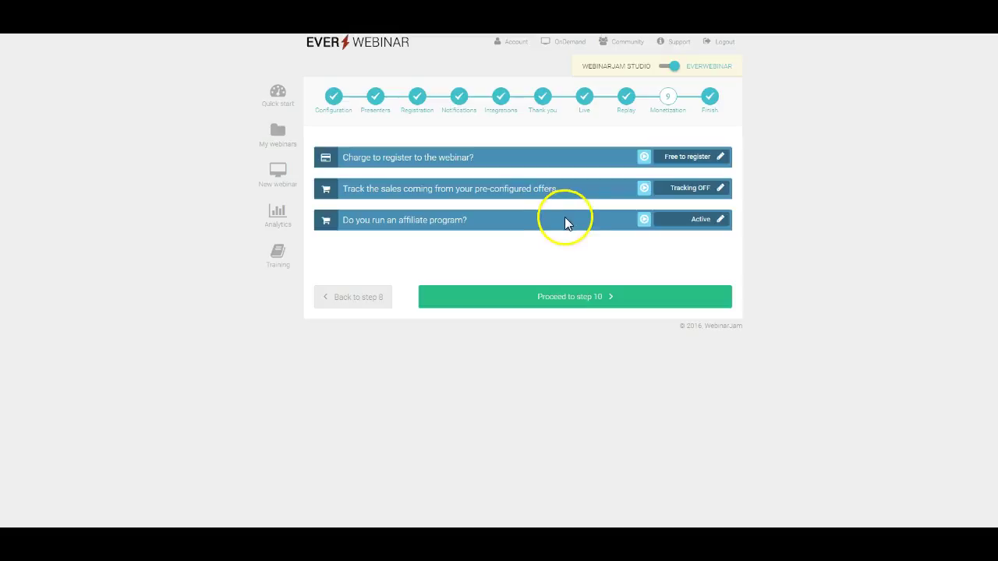
Confirm displaying the link to the affiliate page in the affiliate program settings and proceed to step 10
{"action": "left_click", "coordinate": [715, 221]}
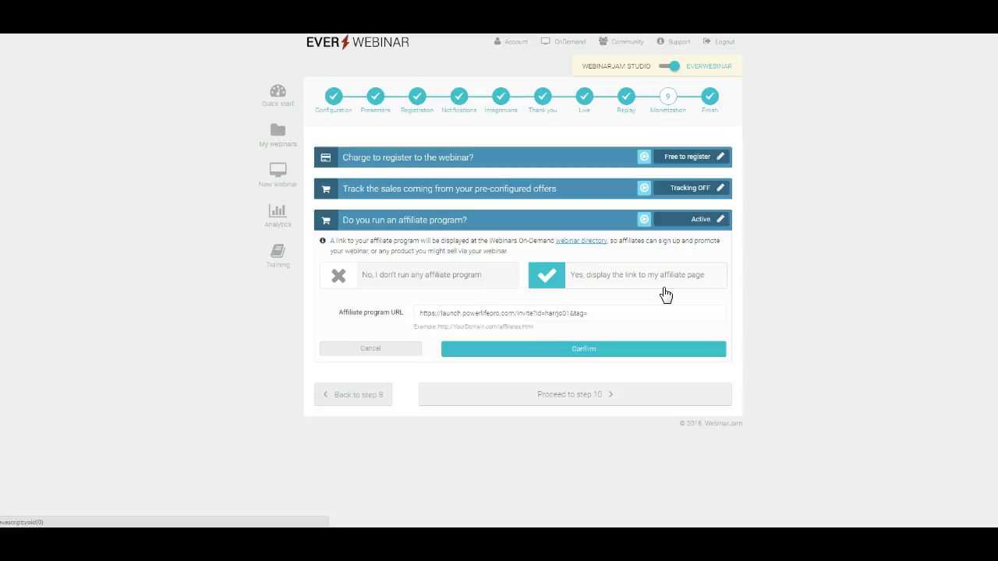
{"action": "left_click", "coordinate": [615, 350]}
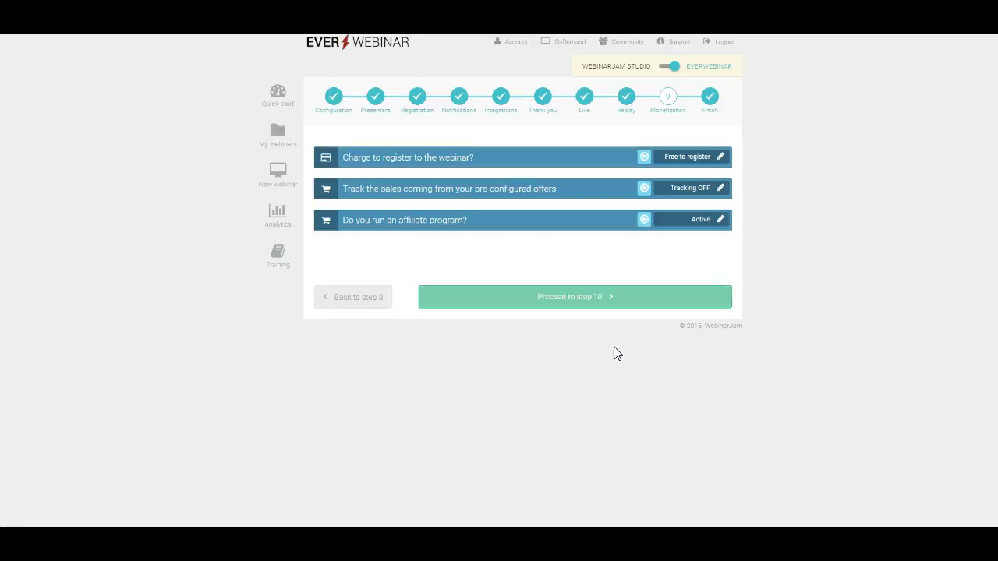
{"action": "left_click", "coordinate": [611, 304]}
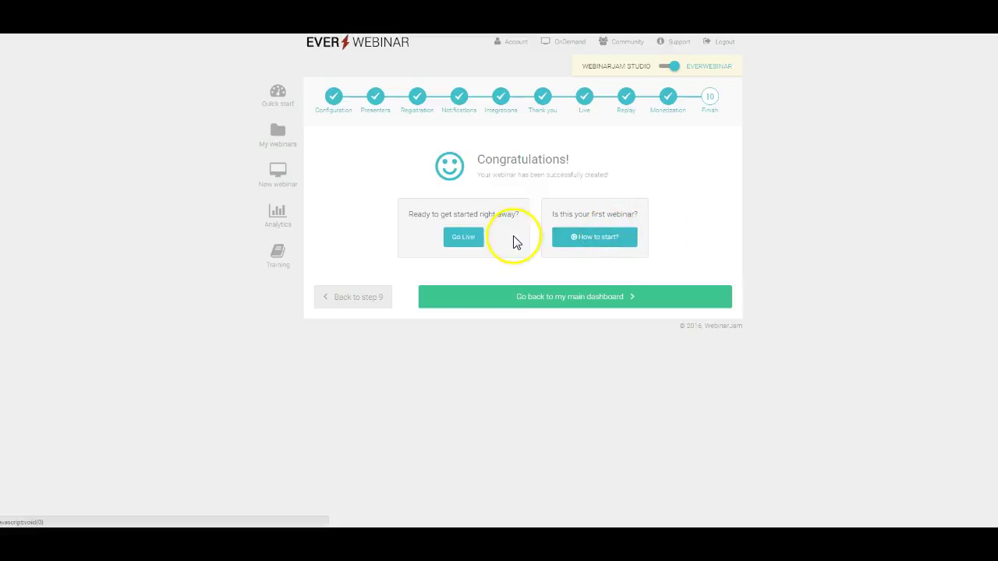
Open the go-live details of the finished webinar and copy the webinar invitation link
{"action": "left_click", "coordinate": [466, 241]}
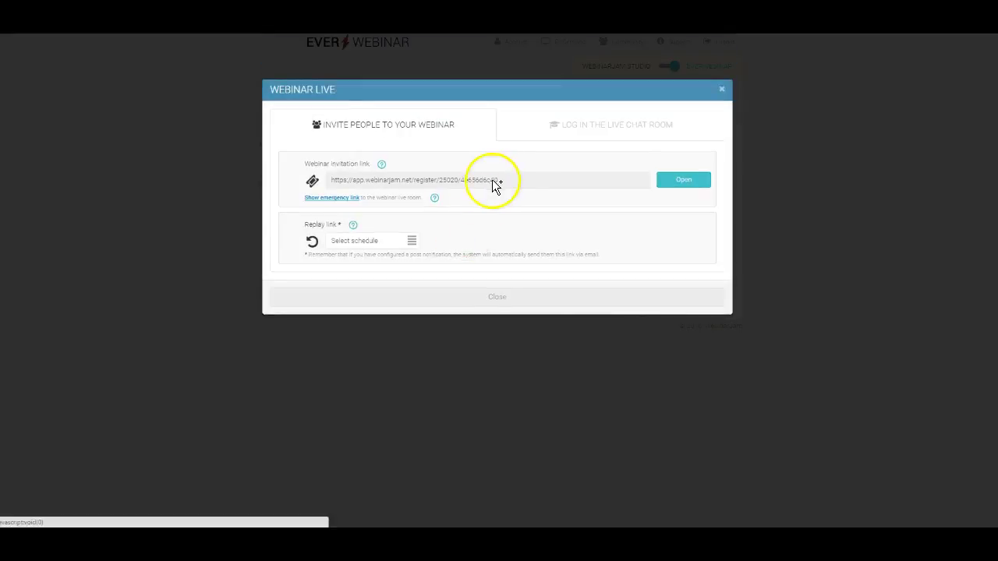
{"action": "left_click", "coordinate": [503, 179]}
{"action": "right_click", "coordinate": [372, 183]}
{"action": "key", "text": "Escape"}
{"action": "triple_click", "coordinate": [371, 177]}
{"action": "key", "text": "ctrl+c"}
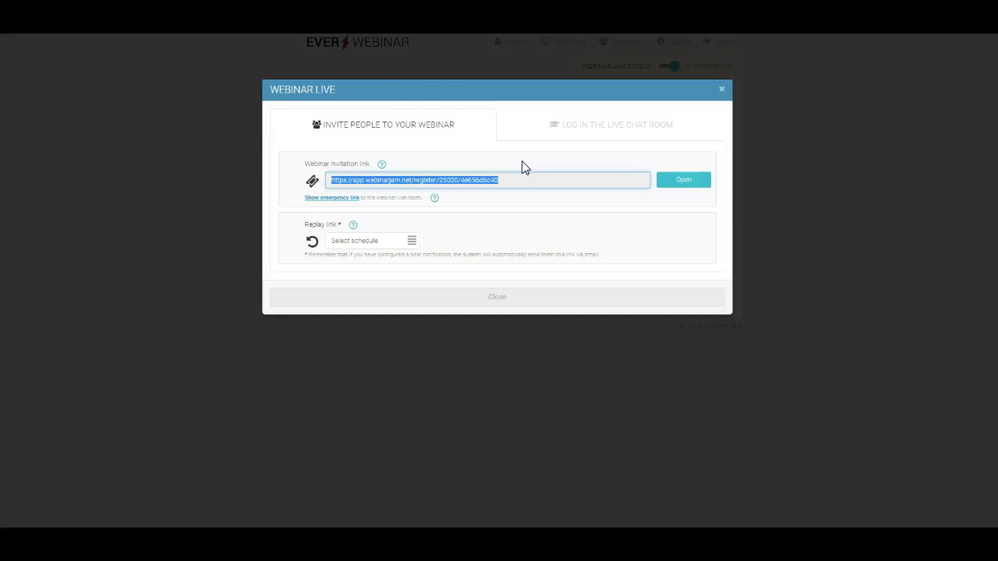
Open the copied webinar invitation link in a new browser tab
{"action": "key", "text": "ctrl+t"}
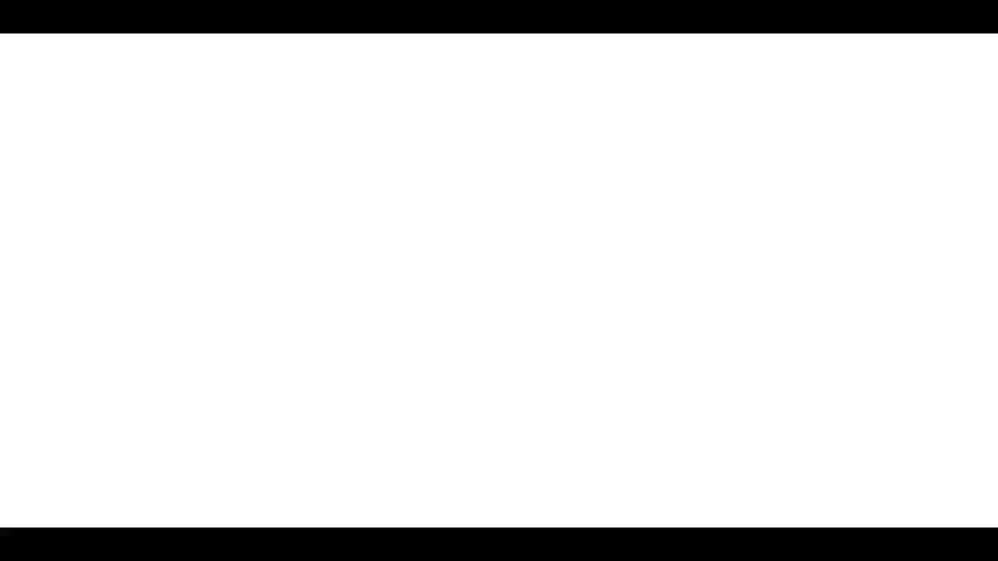
{"action": "key", "text": "ctrl+v"}
{"action": "key", "text": "Return"}
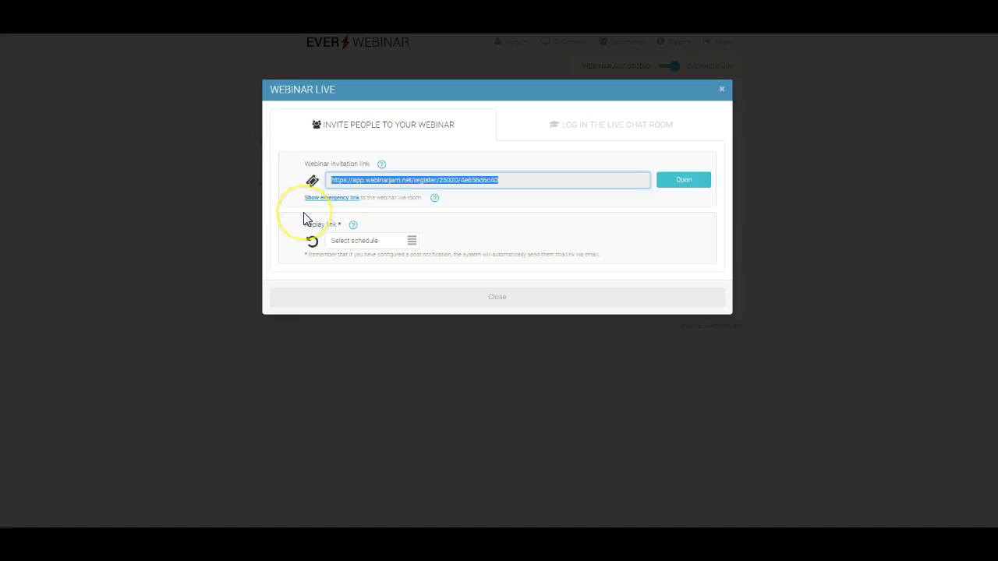
Look at the live chat room control center access, return to the invitation links, and close the Webinar Live dialog
{"action": "left_click", "coordinate": [332, 267]}
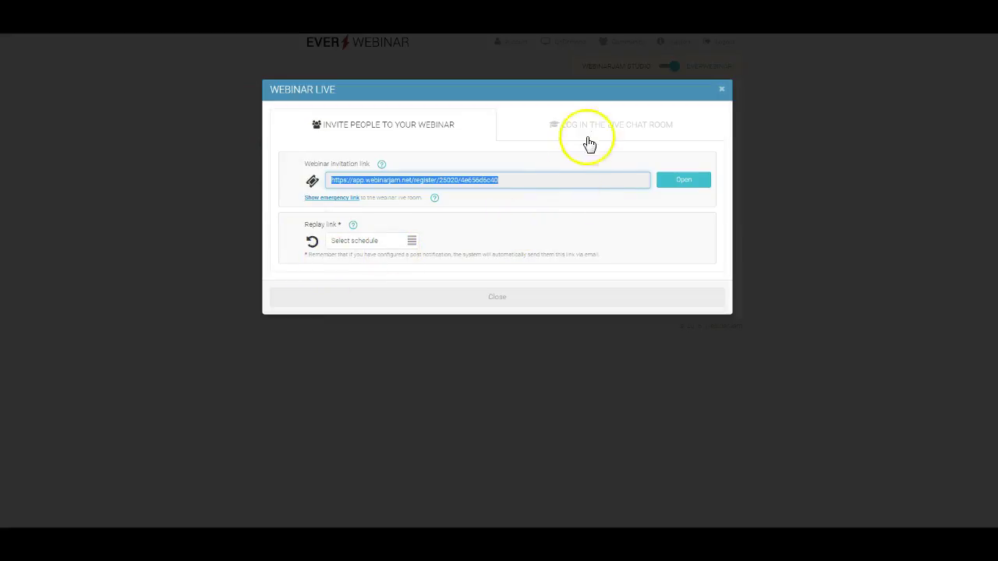
{"action": "left_click", "coordinate": [591, 138]}
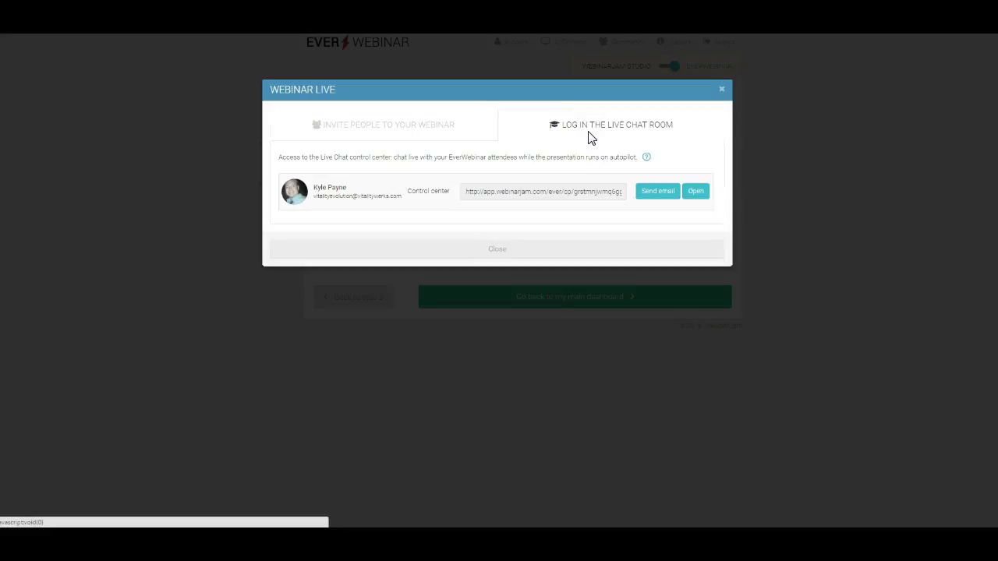
{"action": "left_click", "coordinate": [591, 156]}
{"action": "left_click", "coordinate": [584, 201]}
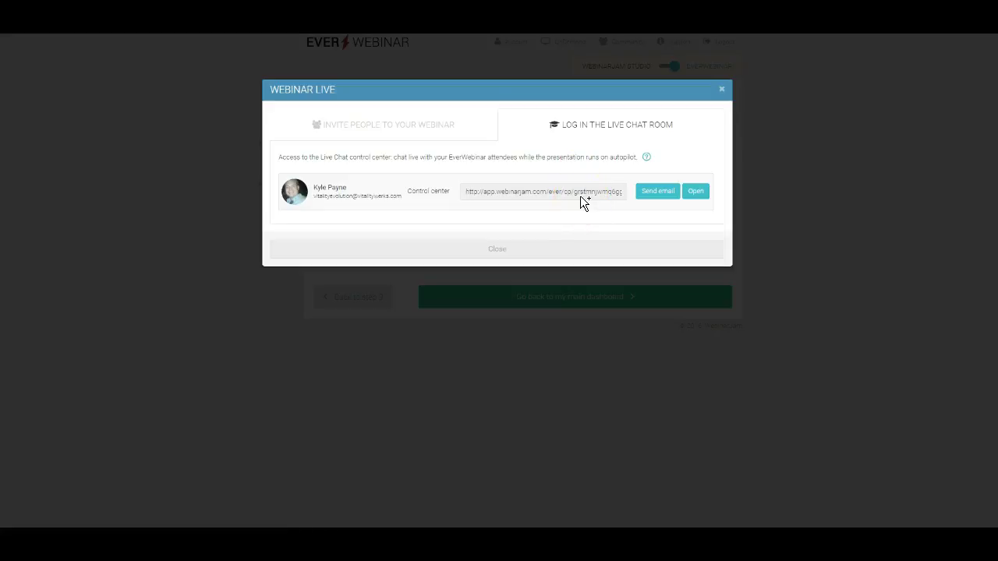
{"action": "left_click", "coordinate": [443, 128]}
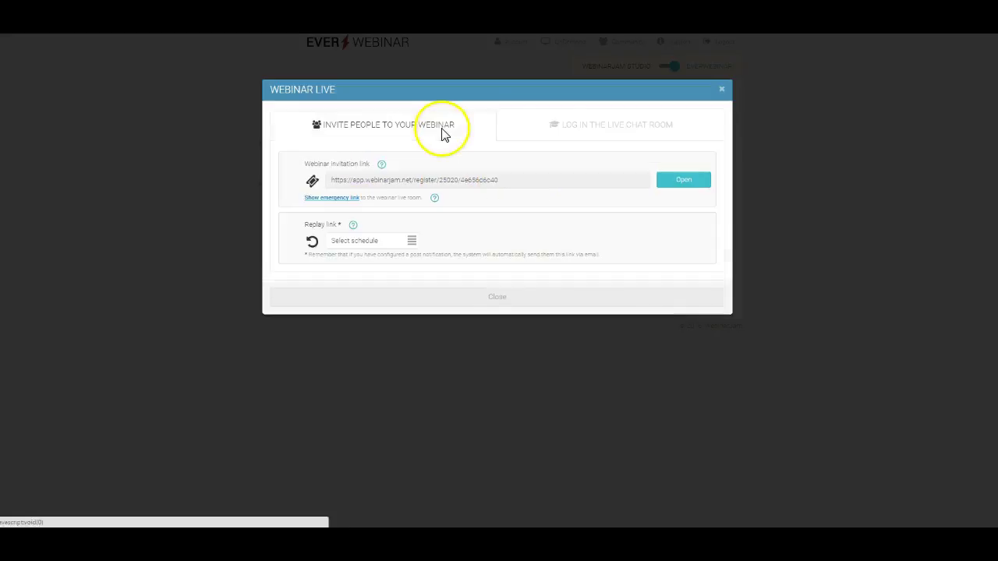
{"action": "left_click", "coordinate": [723, 93]}
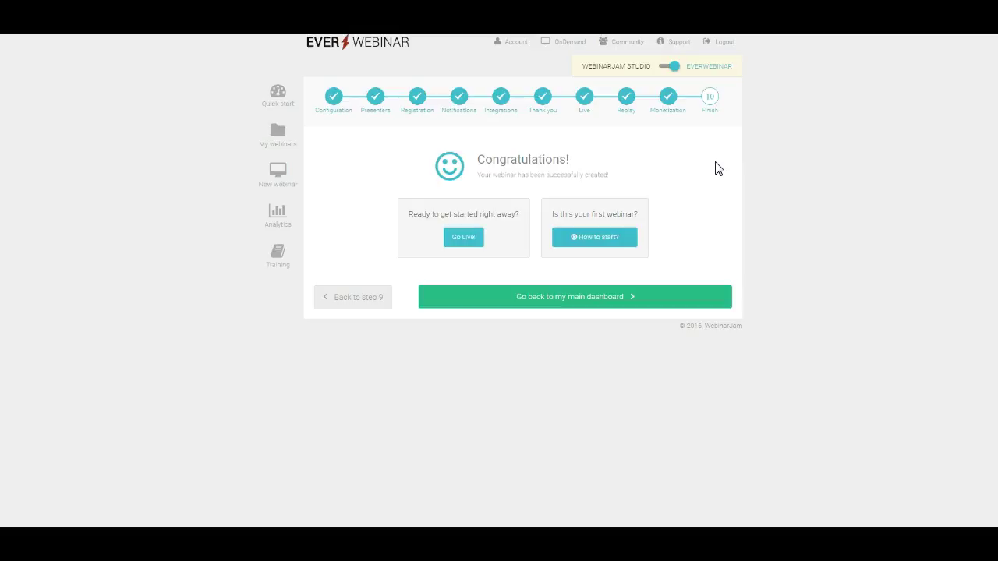
Raise the screen brightness to level 7
{"action": "key", "text": "XF86MonBrightnessDown"}
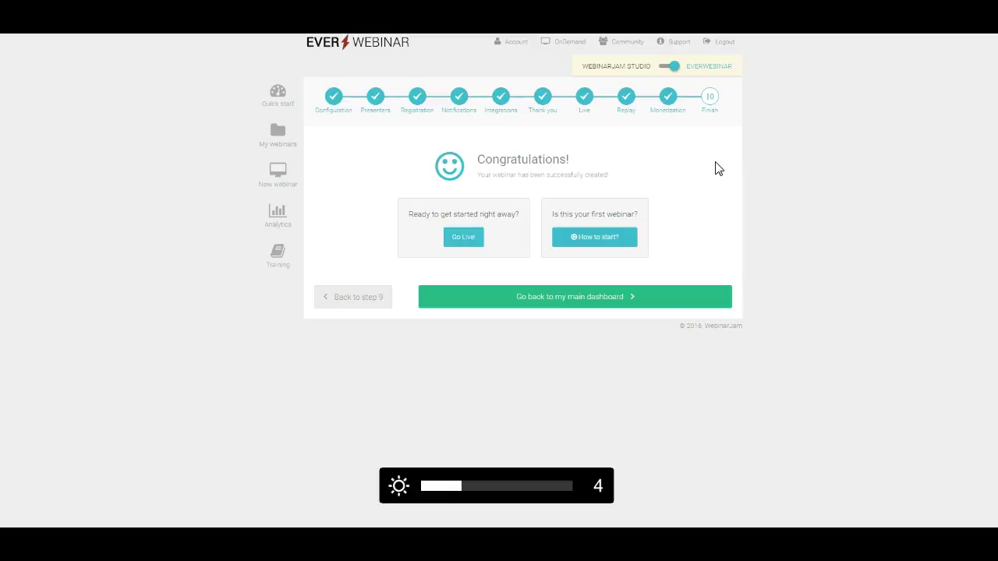
{"action": "key", "text": "XF86MonBrightnessUp"}
{"action": "key", "text": "XF86MonBrightnessUp"}
{"action": "key", "text": "XF86MonBrightnessUp"}
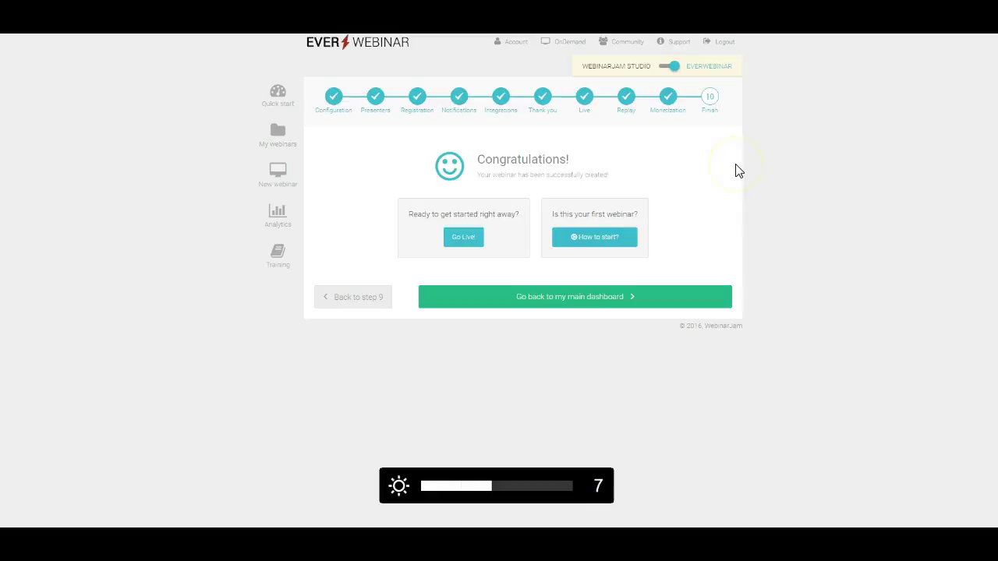